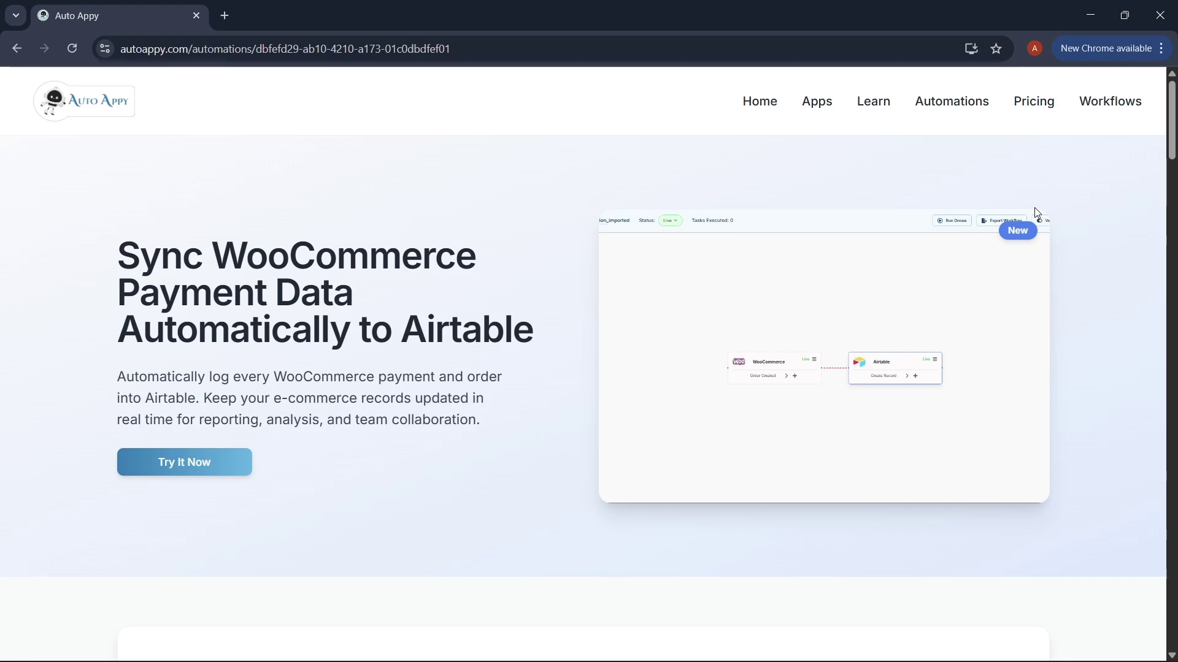
Go to the Auto Appy home page and review its connectable apps, automation templates and pricing plans.
{"action": "left_click", "coordinate": [762, 110]}
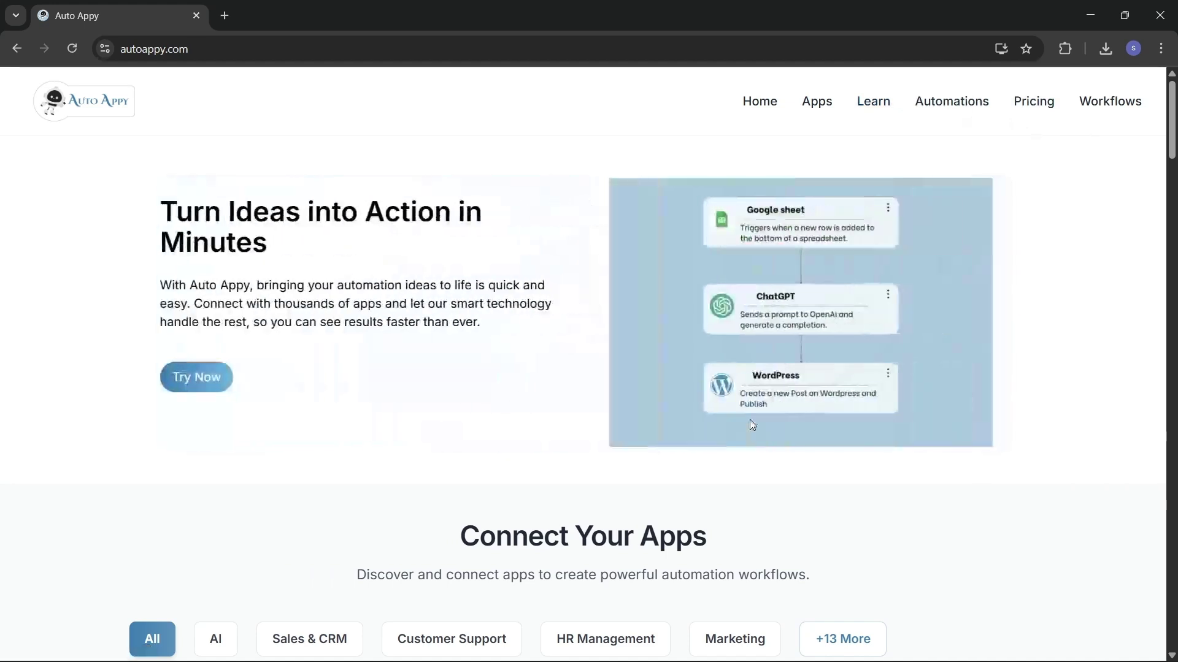
{"action": "scroll", "coordinate": [749, 419], "scroll_direction": "down", "scroll_amount": 3}
{"action": "scroll", "coordinate": [749, 423], "scroll_direction": "down", "scroll_amount": 2}
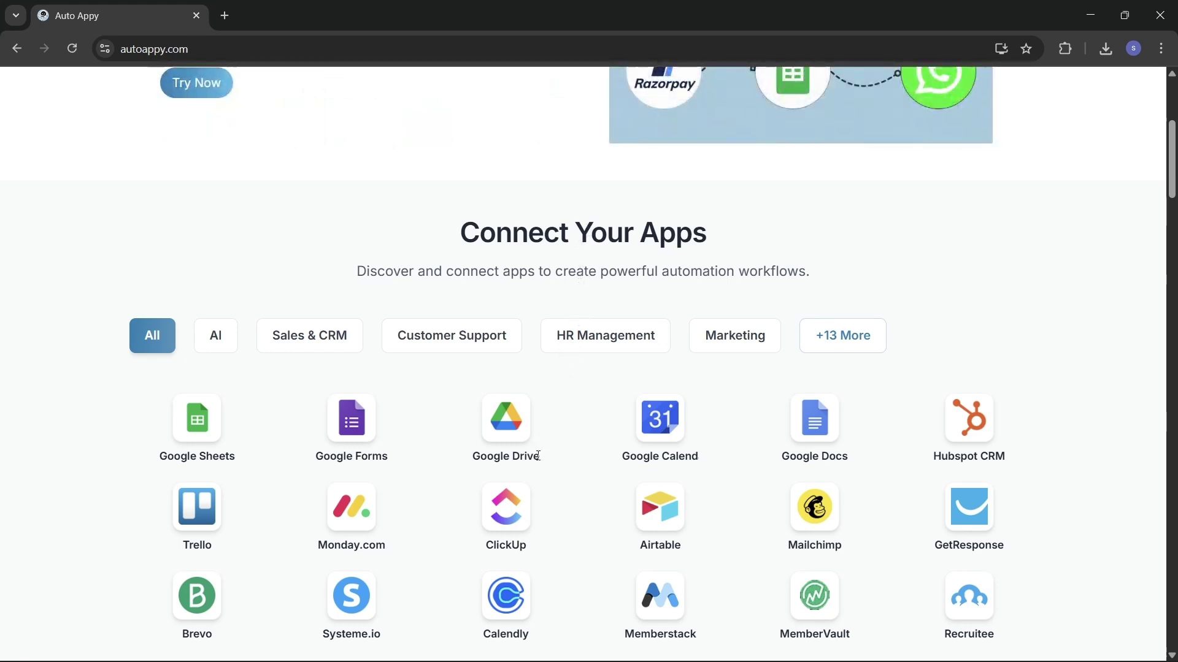
{"action": "scroll", "coordinate": [539, 459], "scroll_direction": "down", "scroll_amount": 1}
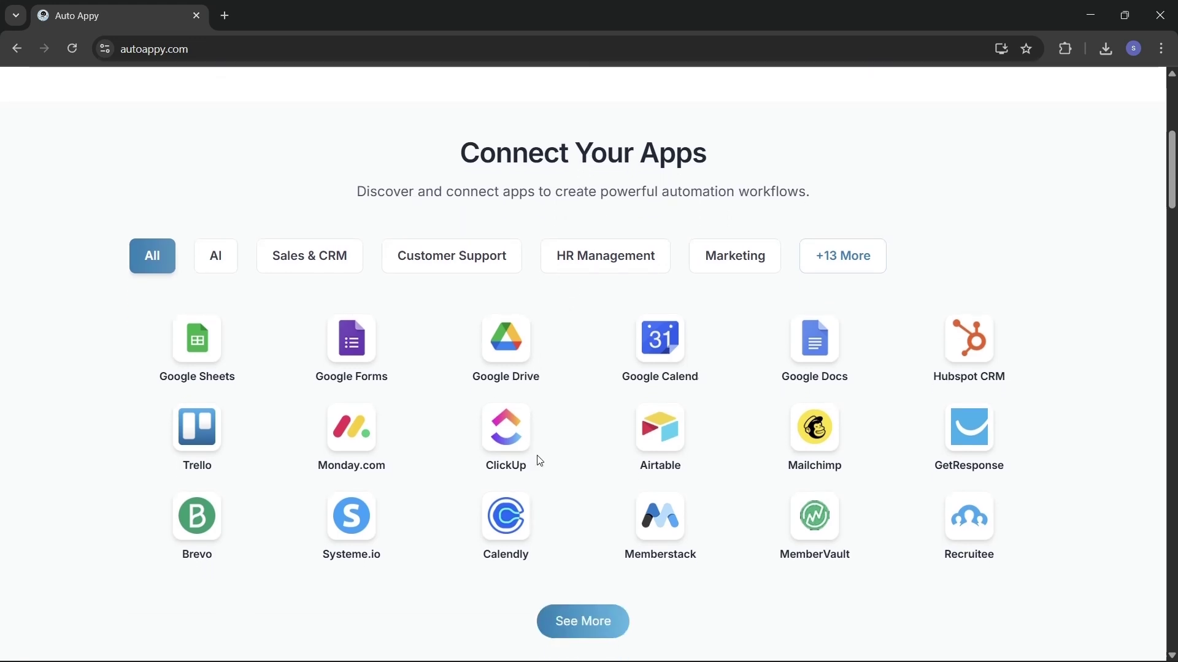
{"action": "scroll", "coordinate": [539, 460], "scroll_direction": "down", "scroll_amount": 7}
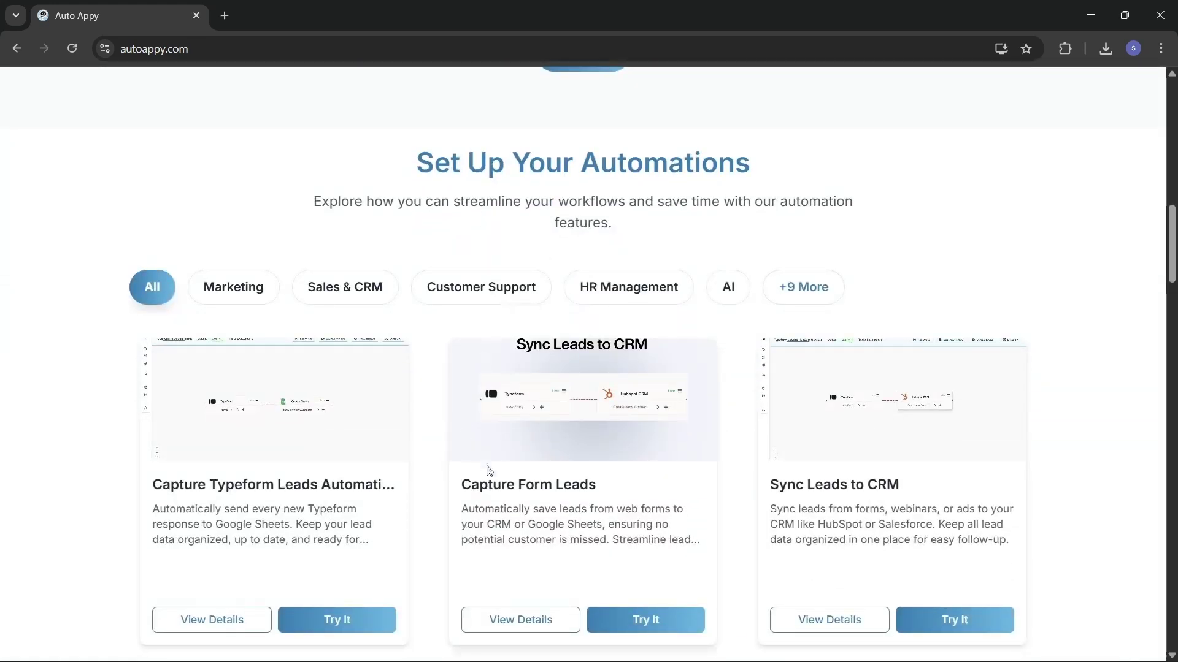
{"action": "scroll", "coordinate": [496, 479], "scroll_direction": "down", "scroll_amount": 2}
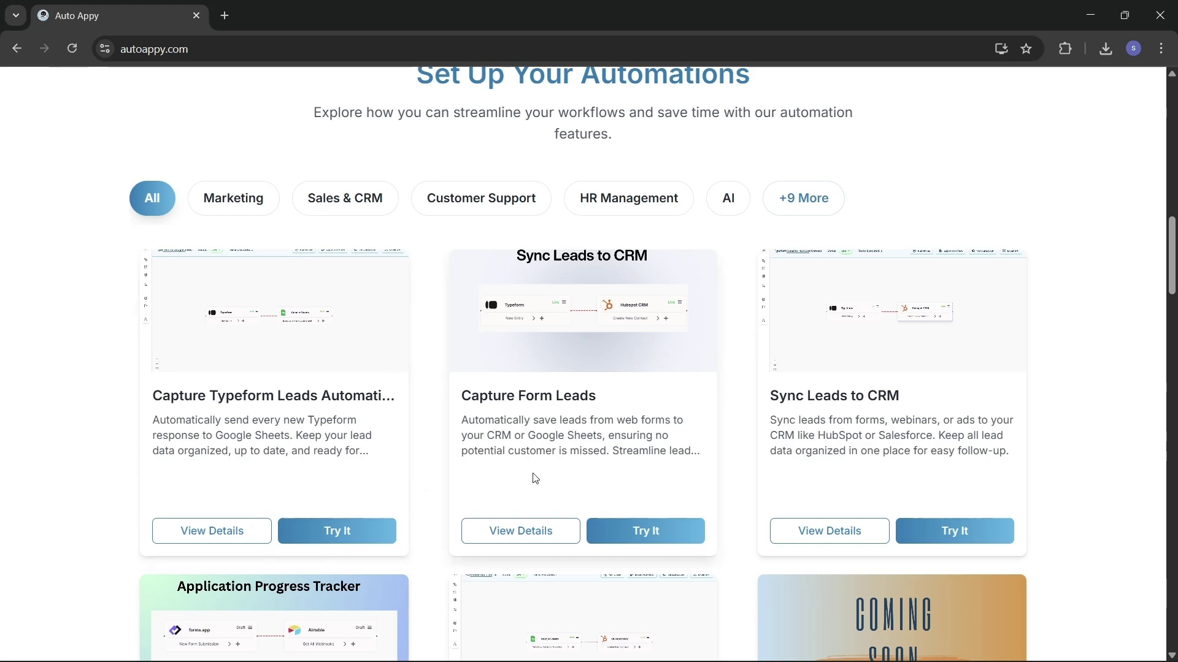
{"action": "scroll", "coordinate": [536, 479], "scroll_direction": "down", "scroll_amount": 15}
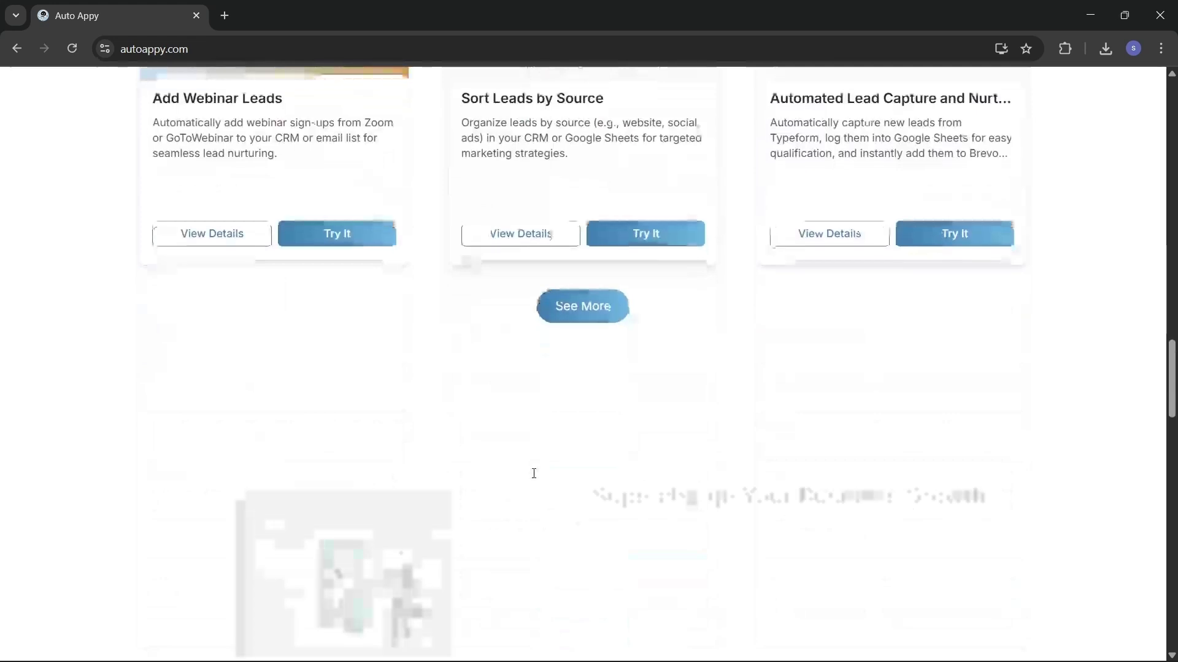
{"action": "scroll", "coordinate": [534, 474], "scroll_direction": "down", "scroll_amount": 10}
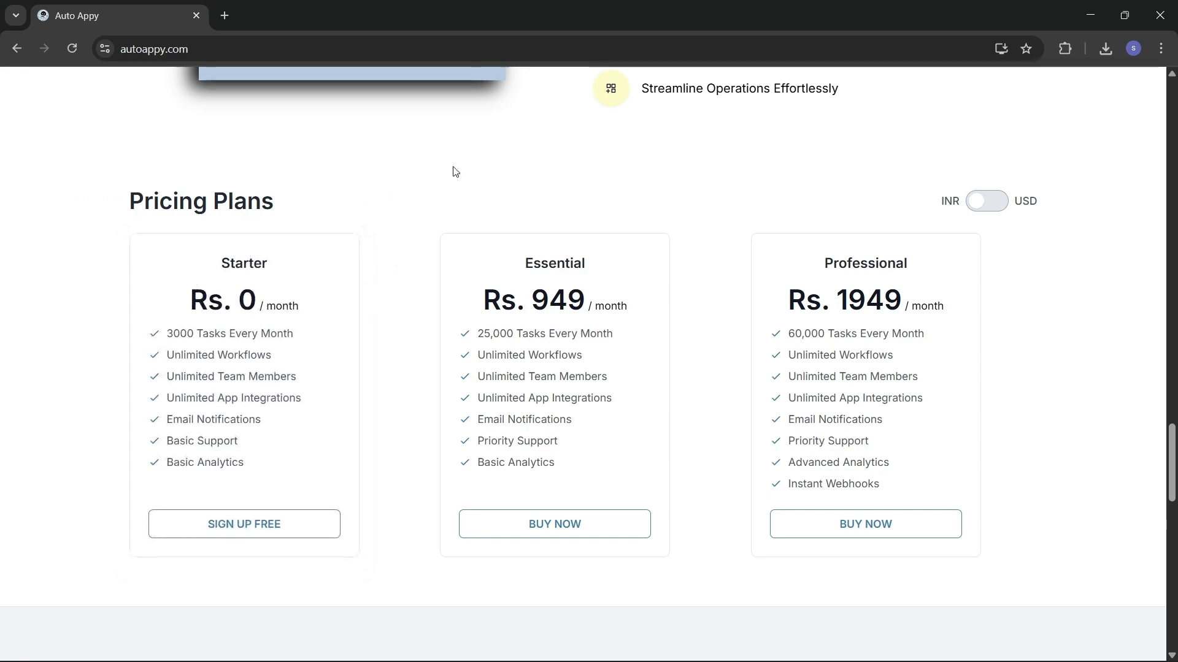
{"action": "scroll", "coordinate": [455, 172], "scroll_direction": "up", "scroll_amount": 15}
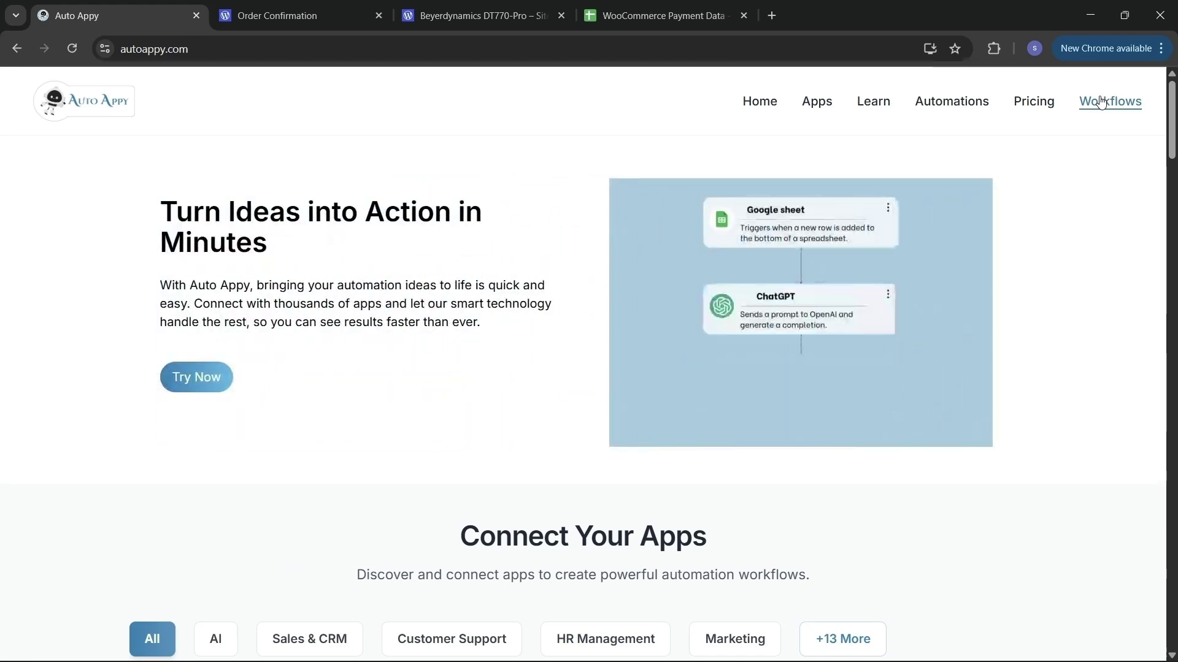
Create a new workflow named "Auto capture WooCommerce Payment Data Via Airtable" from the workflows dashboard.
{"action": "left_click", "coordinate": [1101, 102]}
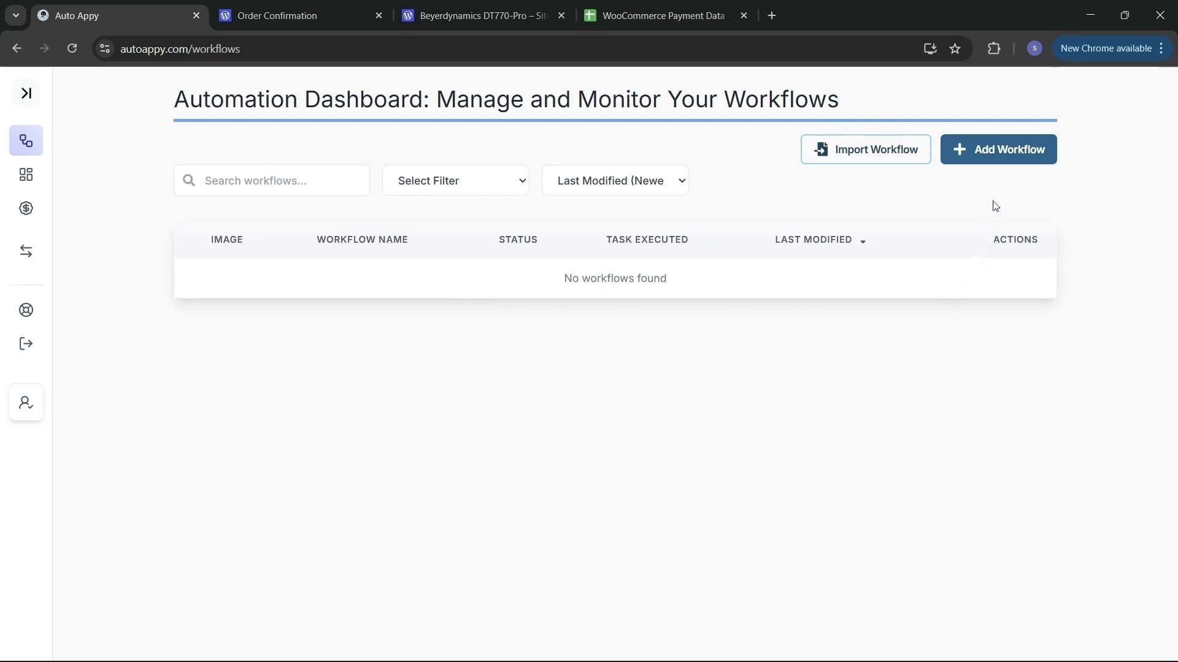
{"action": "left_click", "coordinate": [1004, 158]}
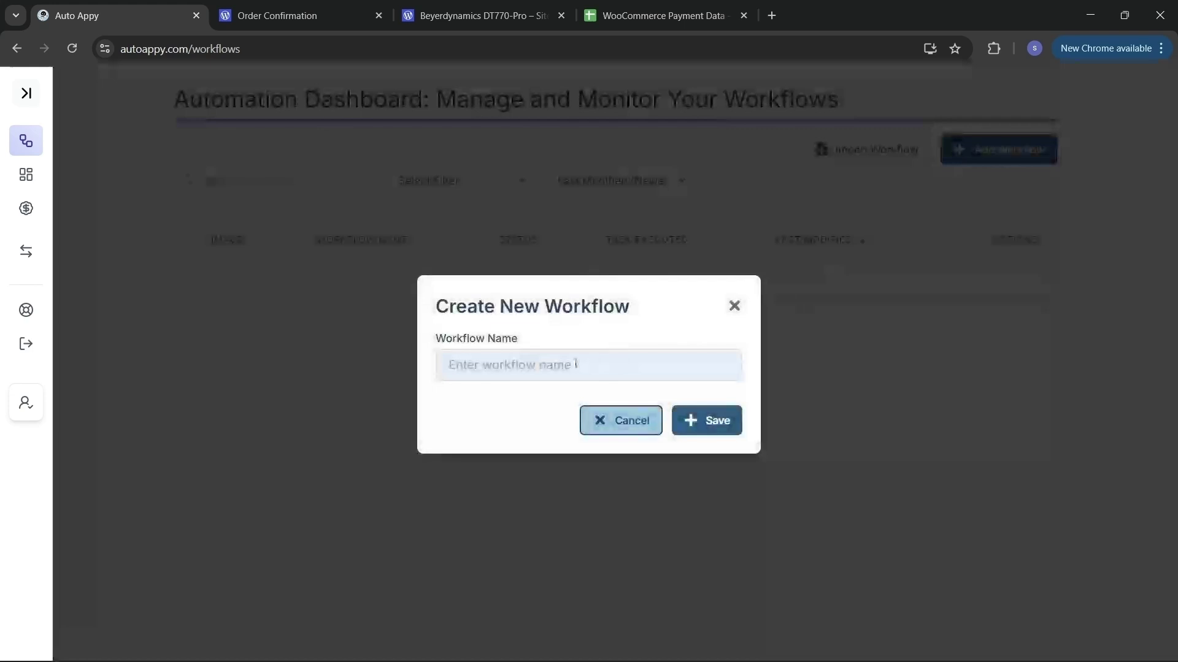
{"action": "left_click", "coordinate": [534, 362]}
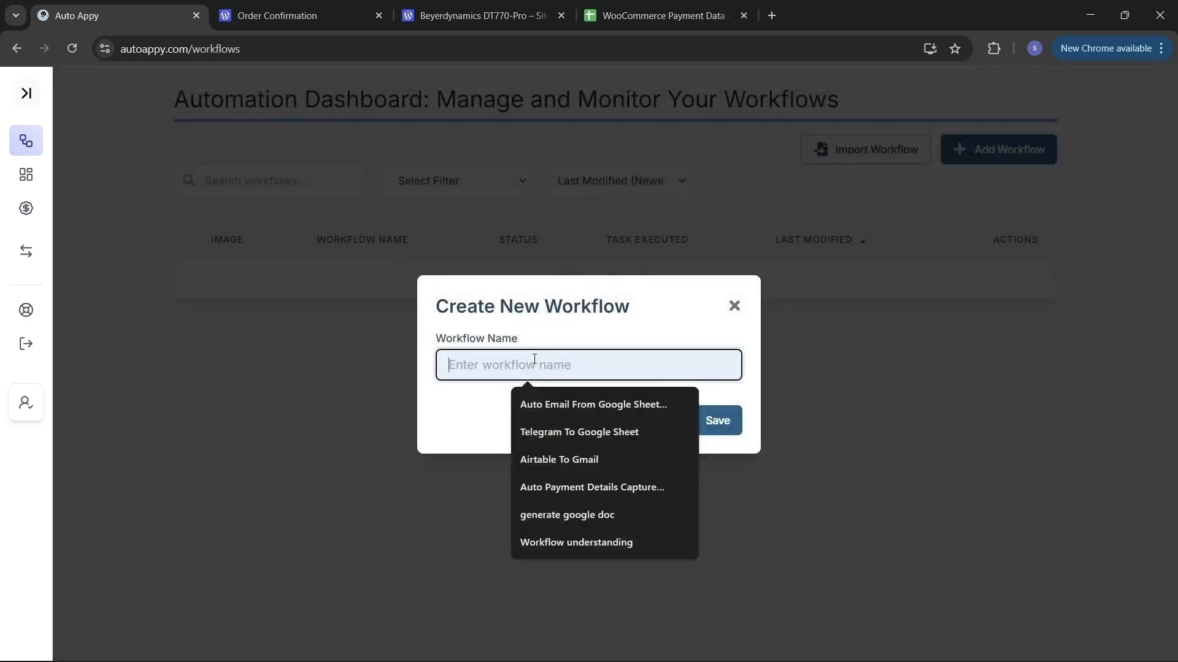
{"action": "type", "text": "Aut"}
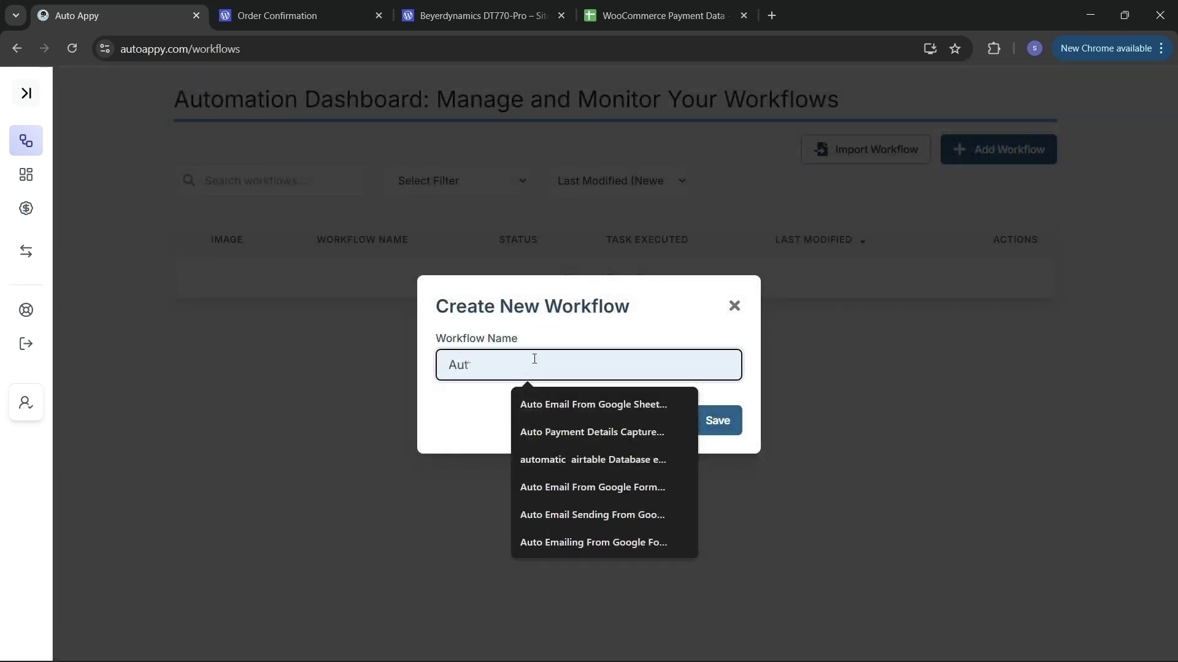
{"action": "type", "text": "to"}
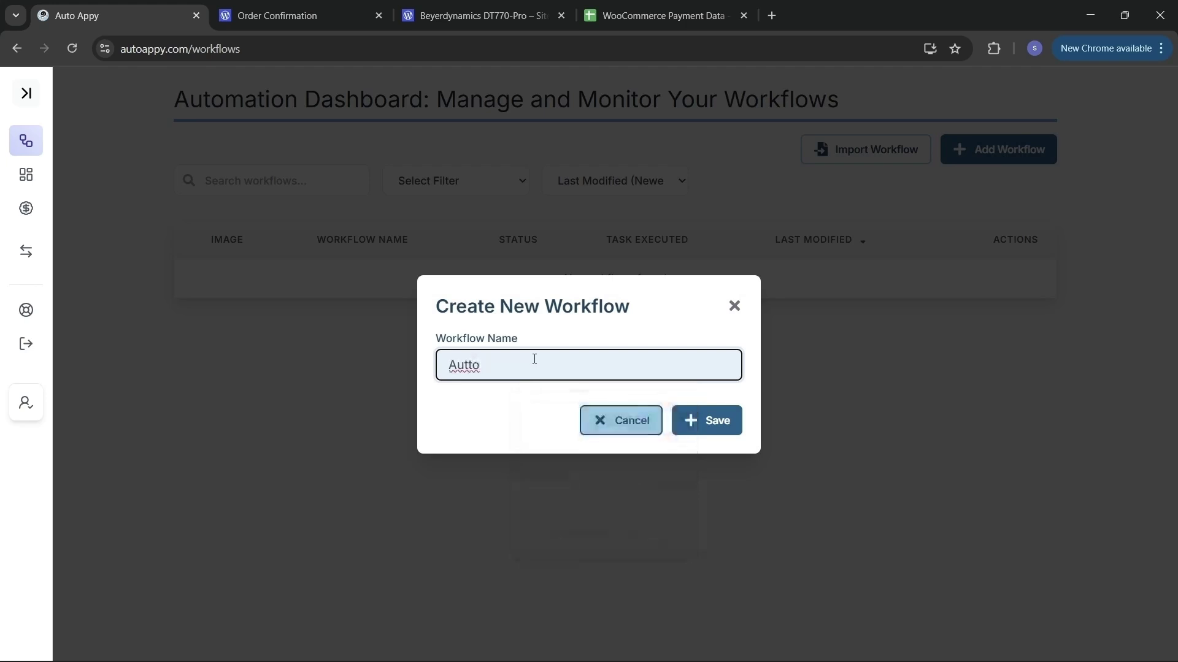
{"action": "type", "text": " Sync "}
{"action": "type", "text": "P"}
{"action": "type", "text": "a"}
{"action": "key", "text": "BackSpace"}
{"action": "key", "text": "BackSpace"}
{"action": "type", "text": "ooCoomerce "}
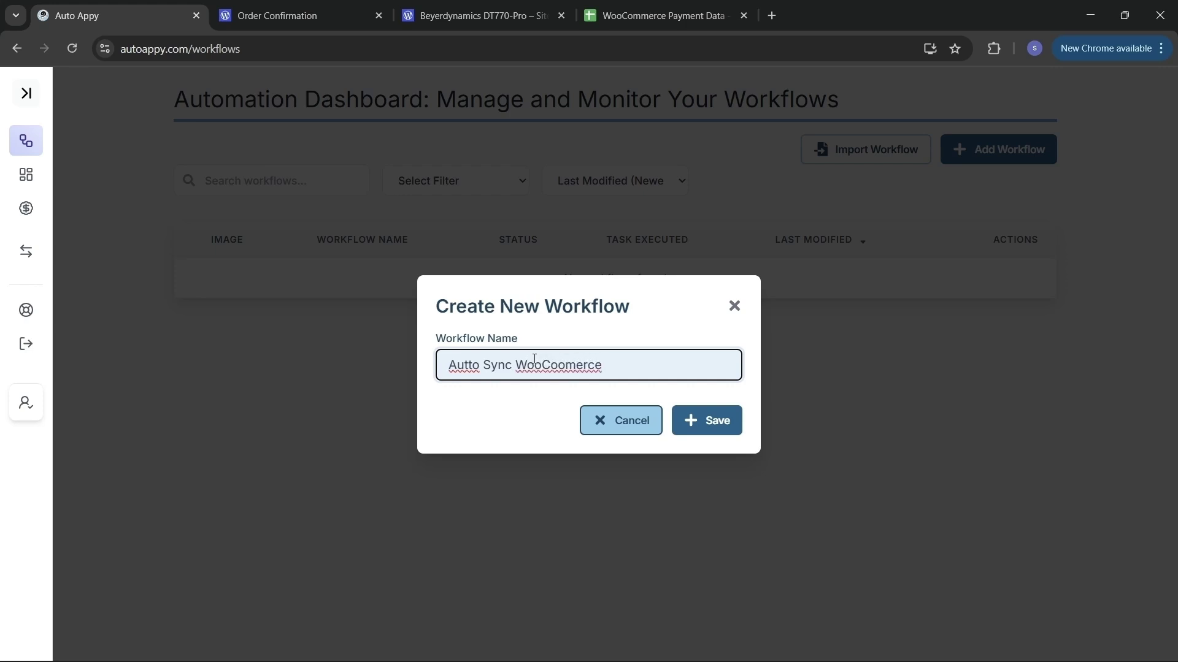
{"action": "type", "text": "Payment Data Vi"}
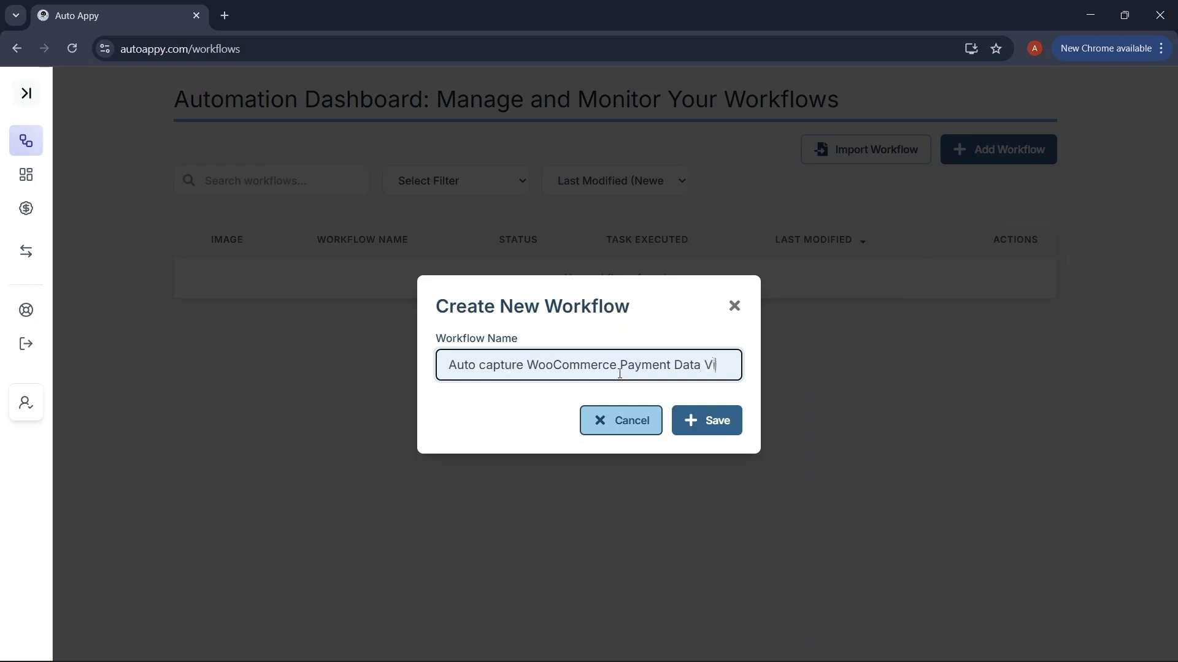
{"action": "type", "text": "Irtable"}
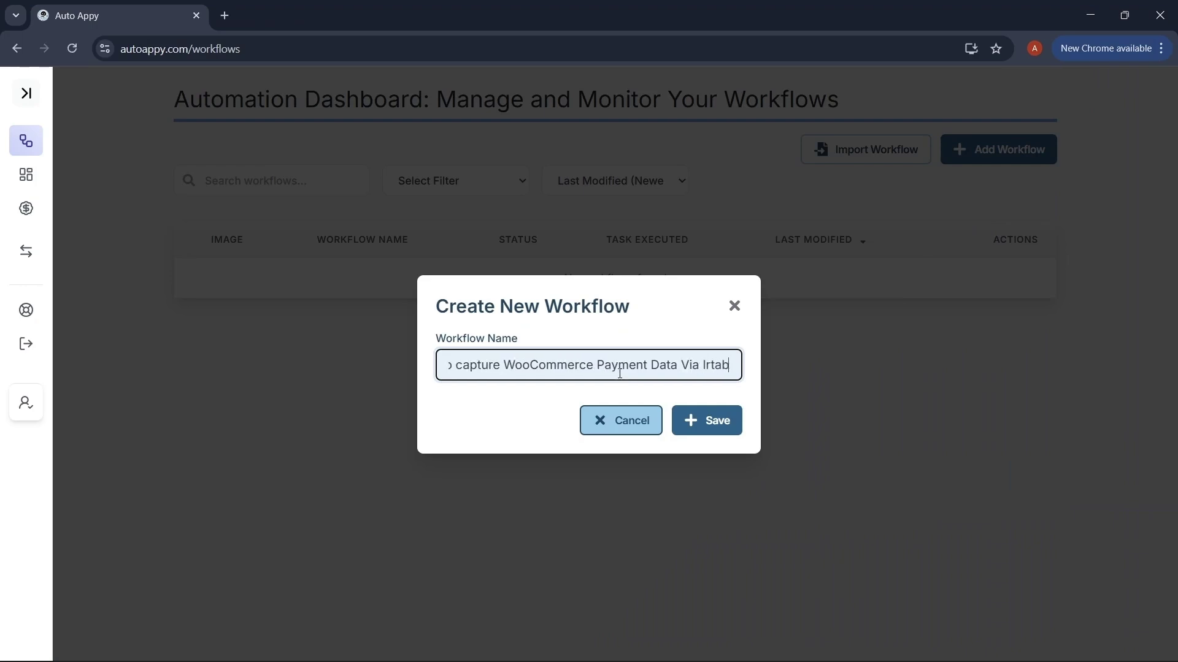
{"action": "key", "text": "BackSpace"}
{"action": "key", "text": "BackSpace"}
{"action": "key", "text": "BackSpace"}
{"action": "key", "text": "BackSpace"}
{"action": "key", "text": "BackSpace"}
{"action": "key", "text": "BackSpace"}
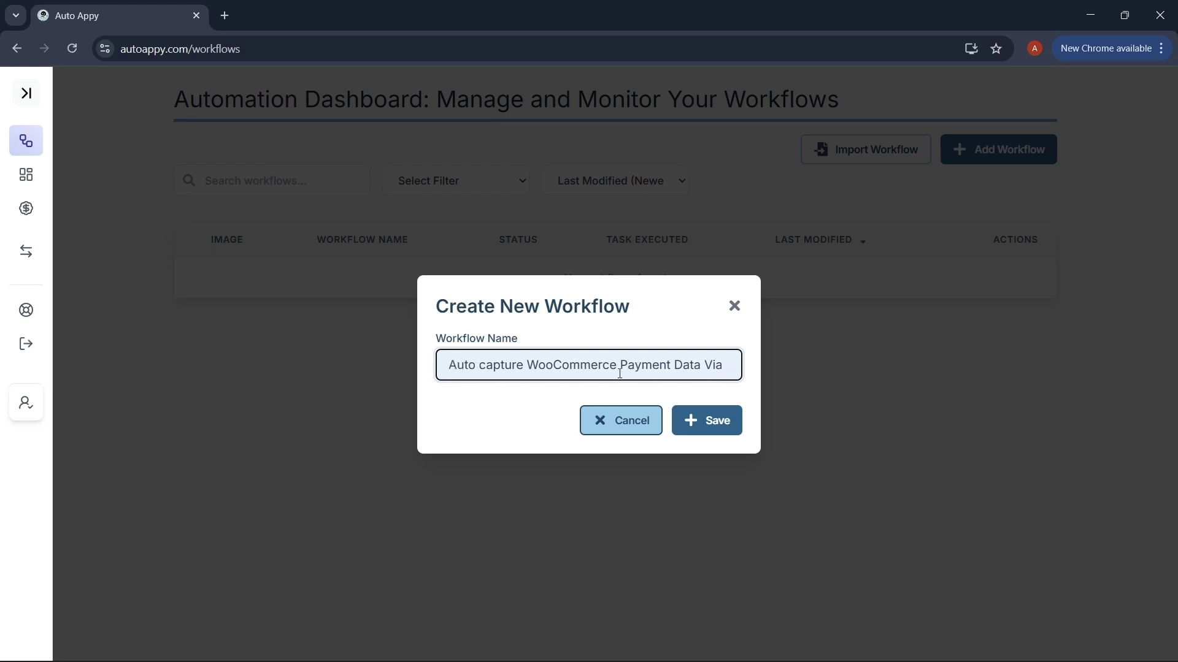
{"action": "type", "text": "Airta"}
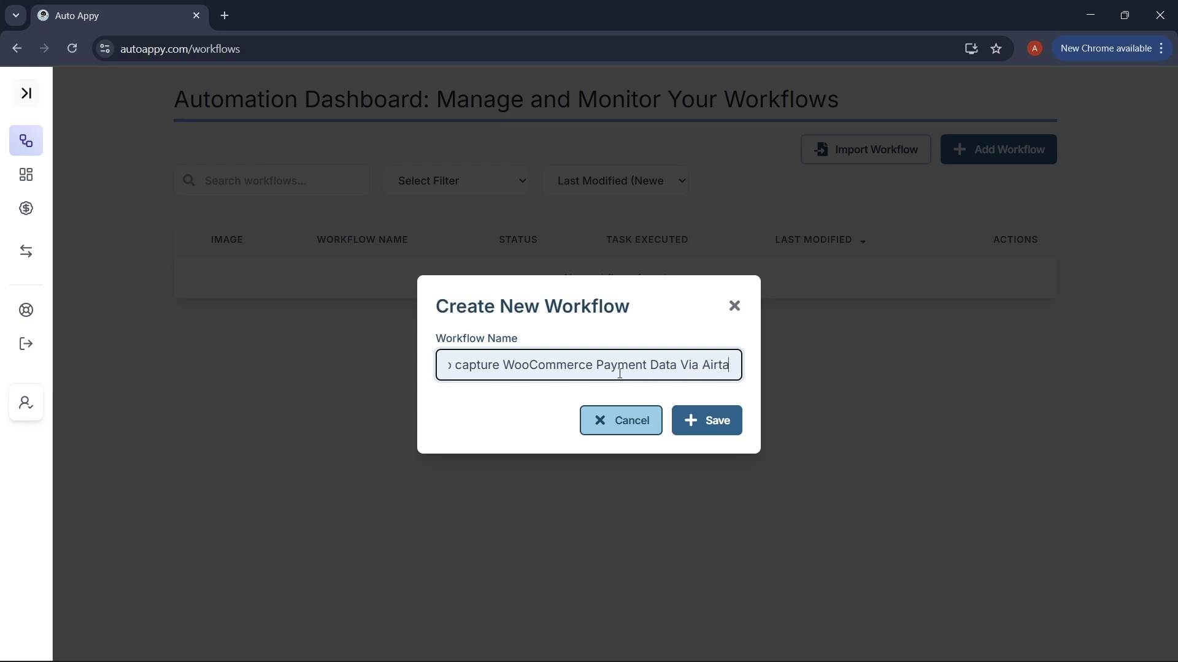
{"action": "type", "text": "ble"}
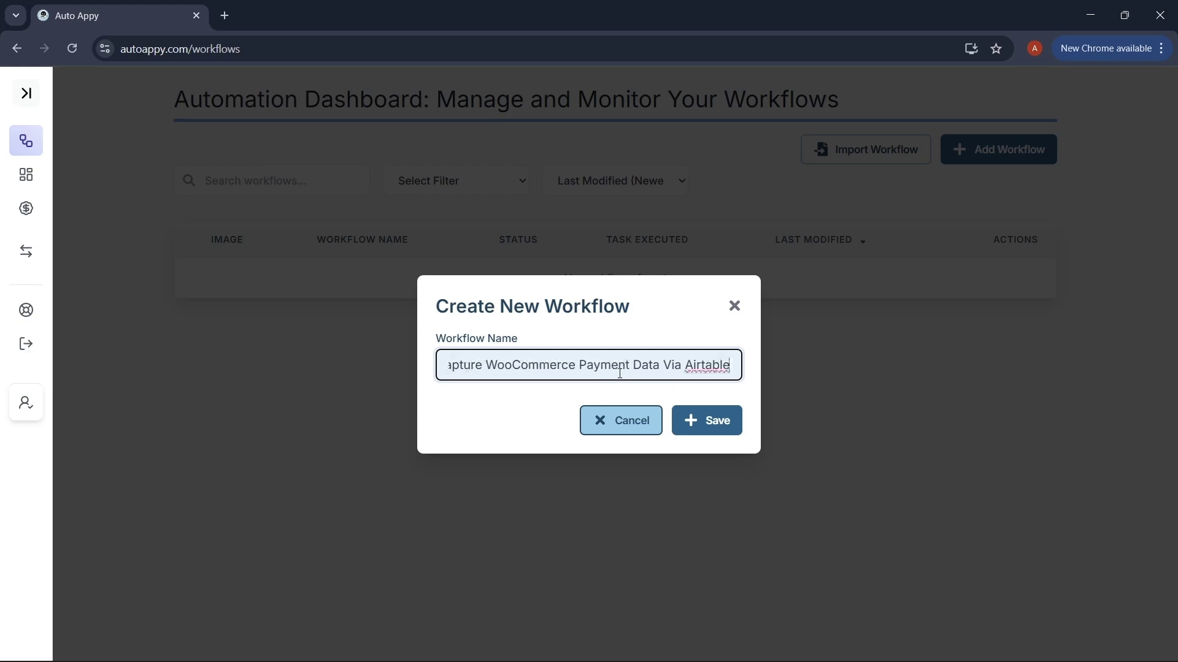
{"action": "left_click", "coordinate": [708, 421]}
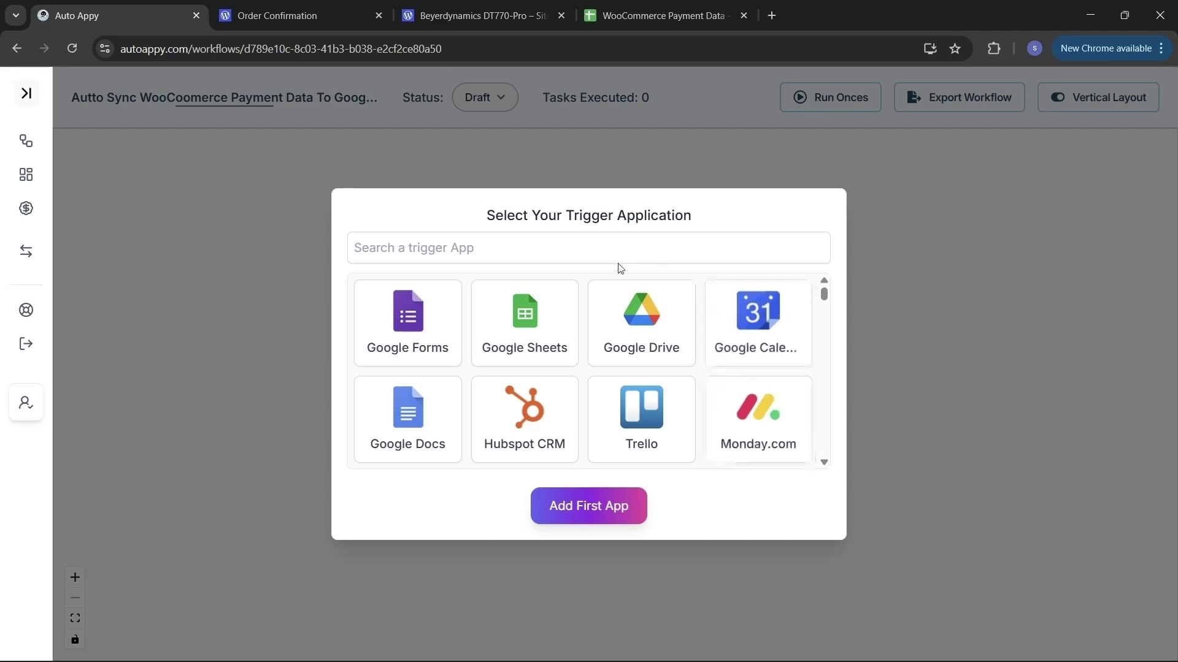
Add WooCommerce as the workflow's trigger application with the Order Created task type.
{"action": "left_click", "coordinate": [586, 251]}
{"action": "type", "text": "woo"}
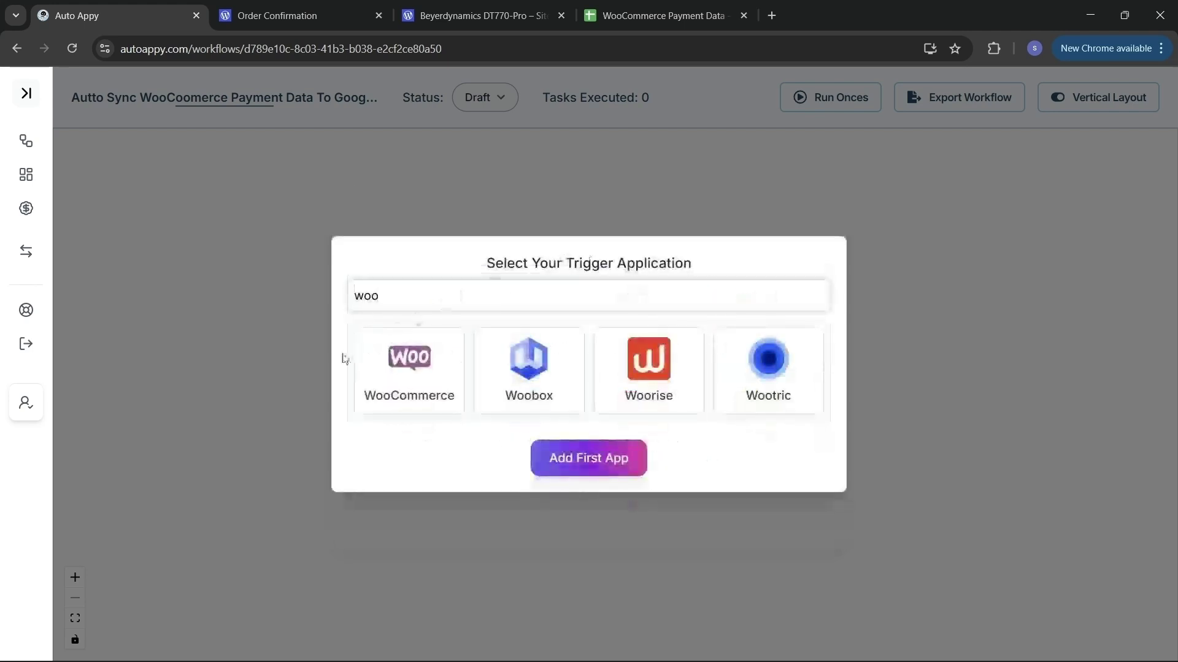
{"action": "left_click", "coordinate": [392, 379]}
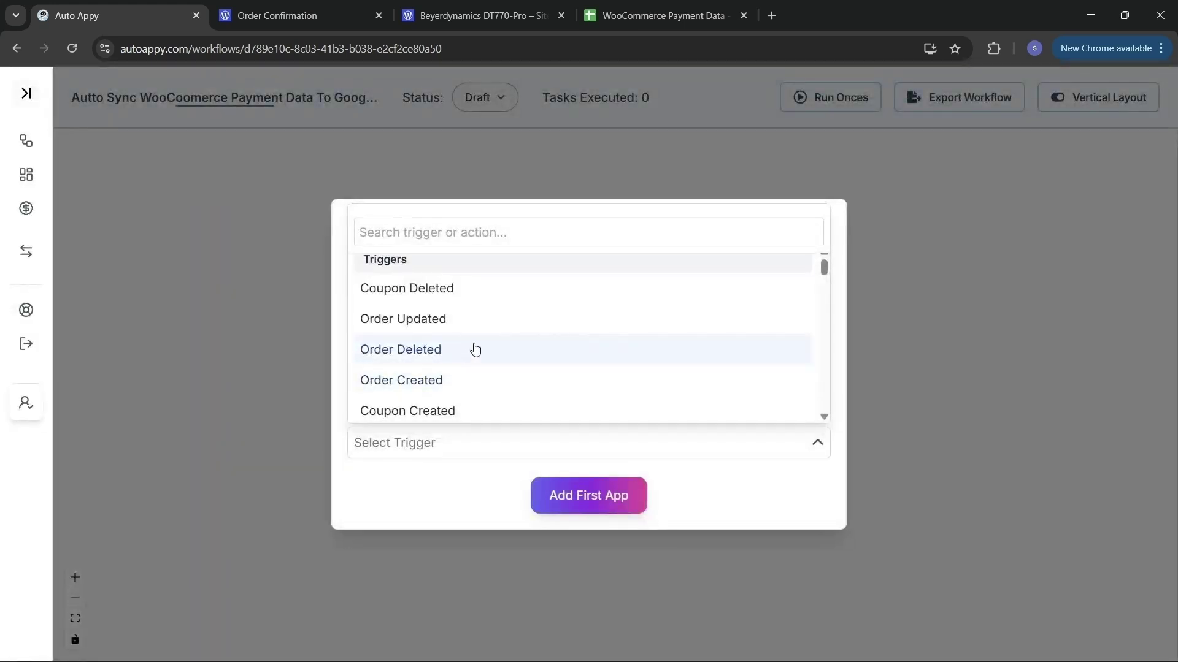
{"action": "left_click", "coordinate": [486, 388]}
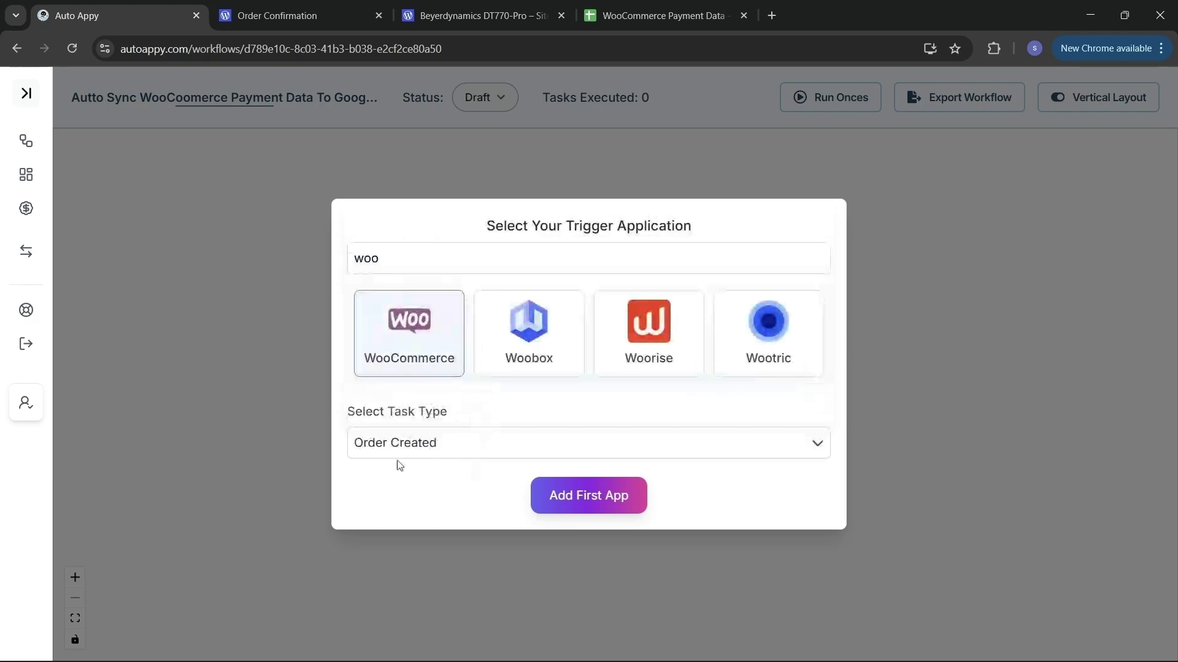
{"action": "left_click", "coordinate": [613, 500]}
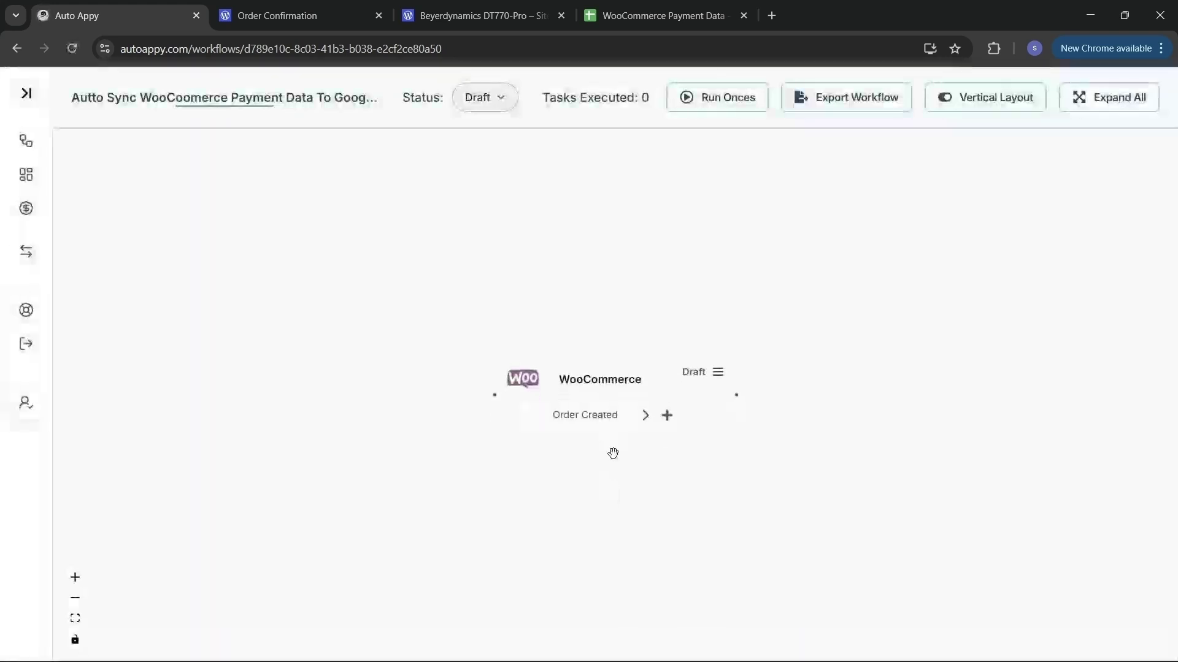
Open the WooCommerce trigger's setup and review its webhook URL and setup instructions.
{"action": "left_click_drag", "start_coordinate": [631, 391], "coordinate": [532, 370]}
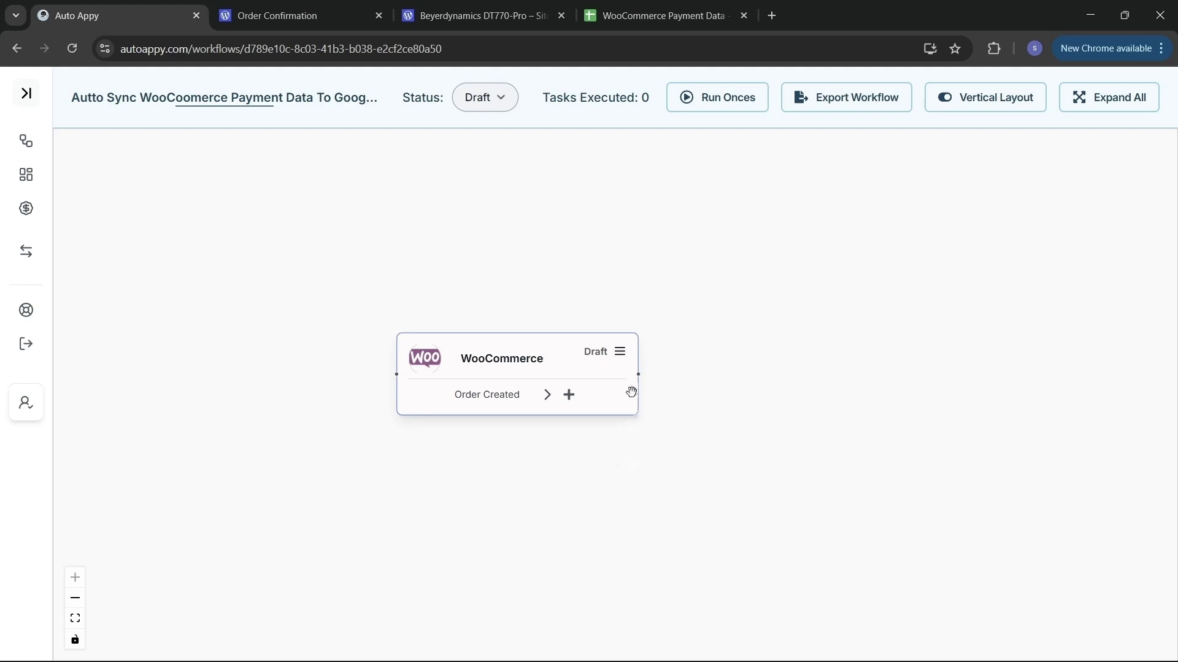
{"action": "left_click", "coordinate": [620, 354]}
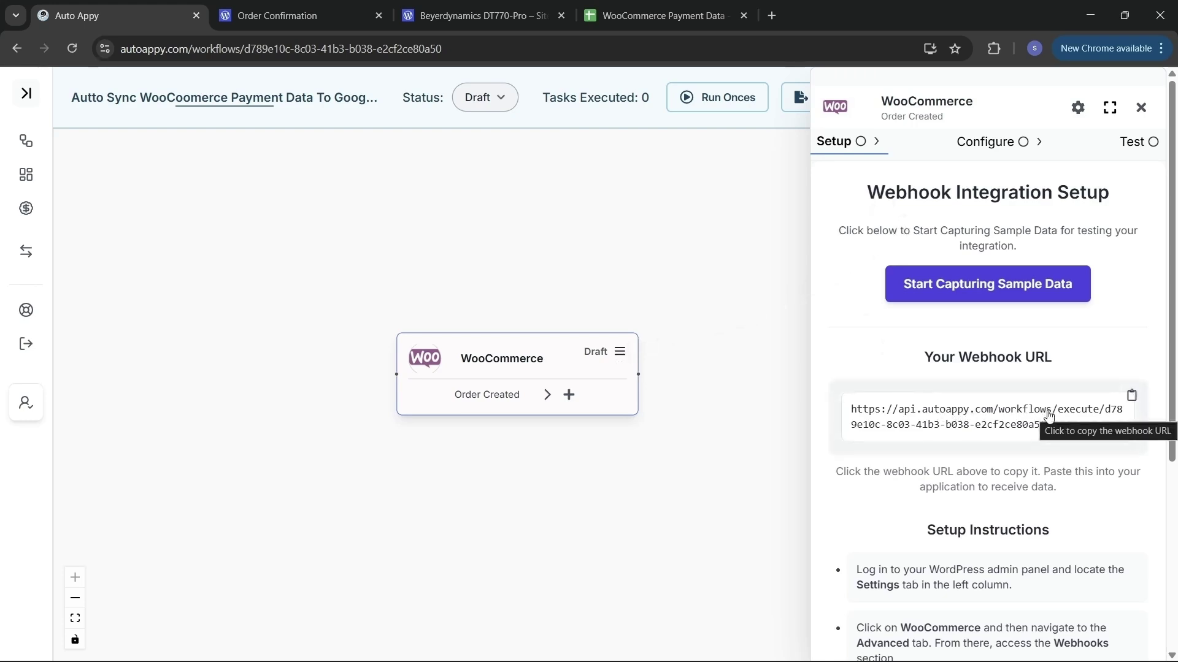
{"action": "scroll", "coordinate": [1049, 415], "scroll_direction": "down", "scroll_amount": 5}
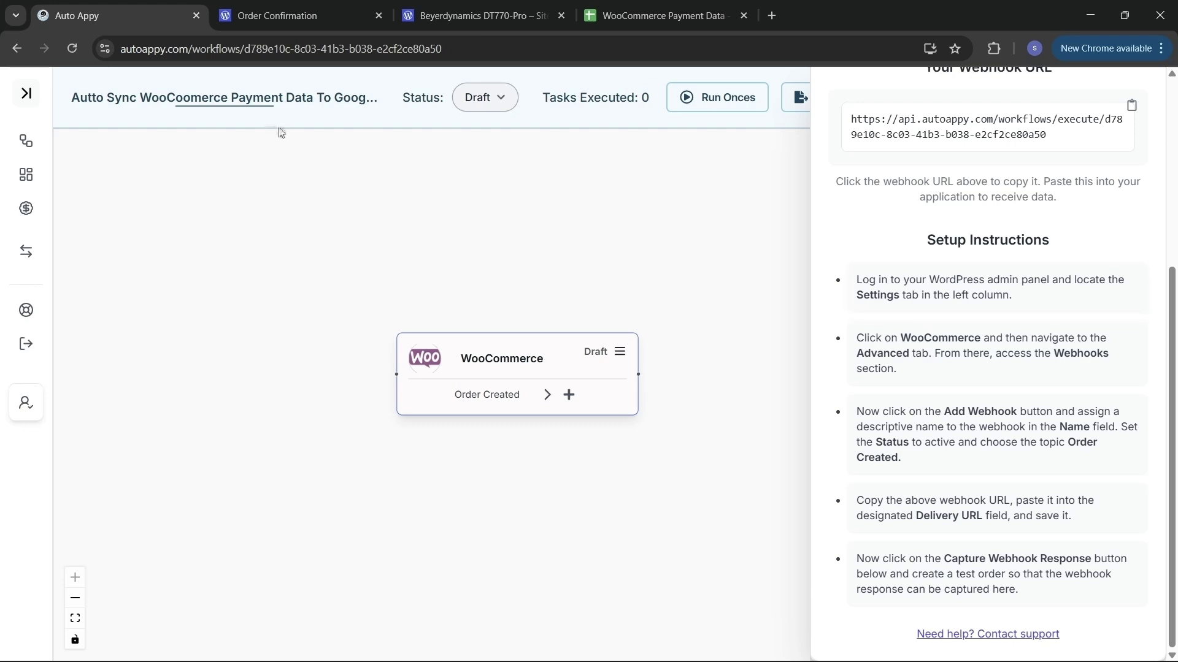
Switch to the WordPress store, return to its Products admin page and look over the product list and admin sections.
{"action": "left_click", "coordinate": [325, 5]}
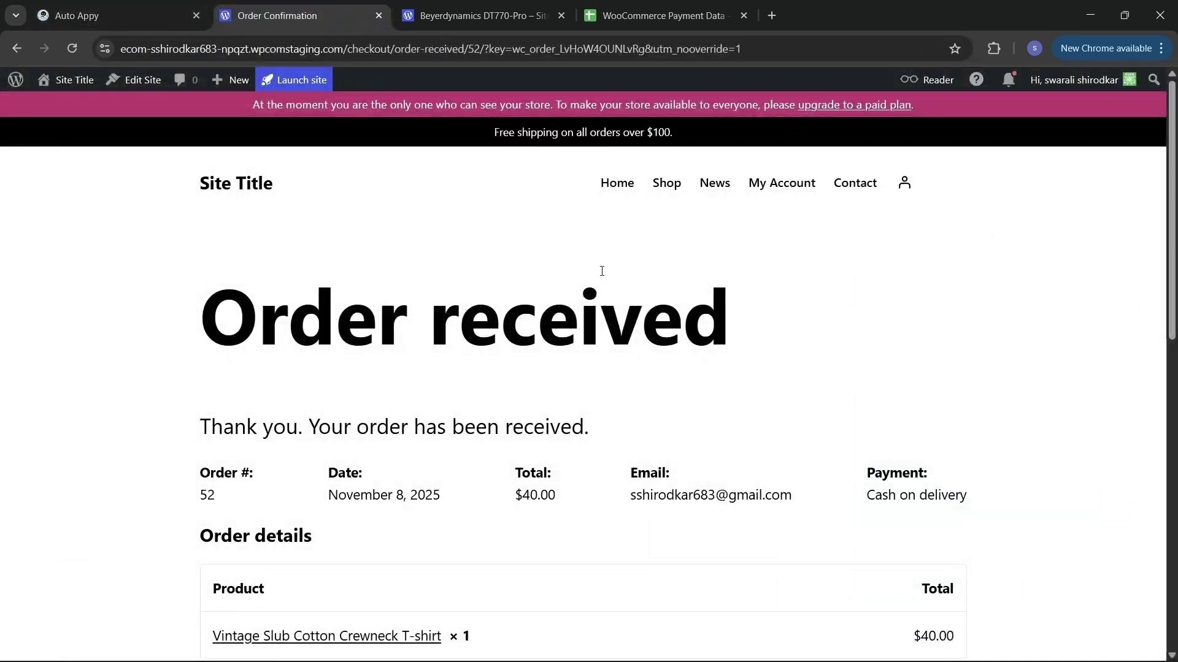
{"action": "left_click", "coordinate": [16, 48]}
{"action": "mouse_move", "coordinate": [97, 258]}
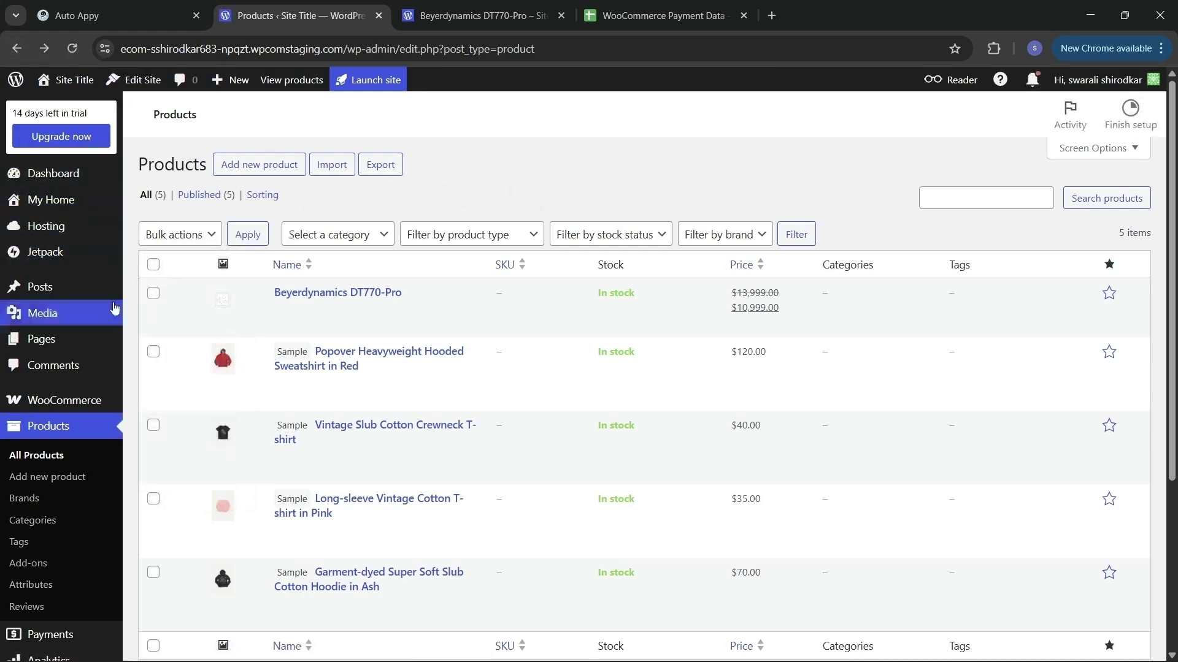
{"action": "mouse_move", "coordinate": [60, 401]}
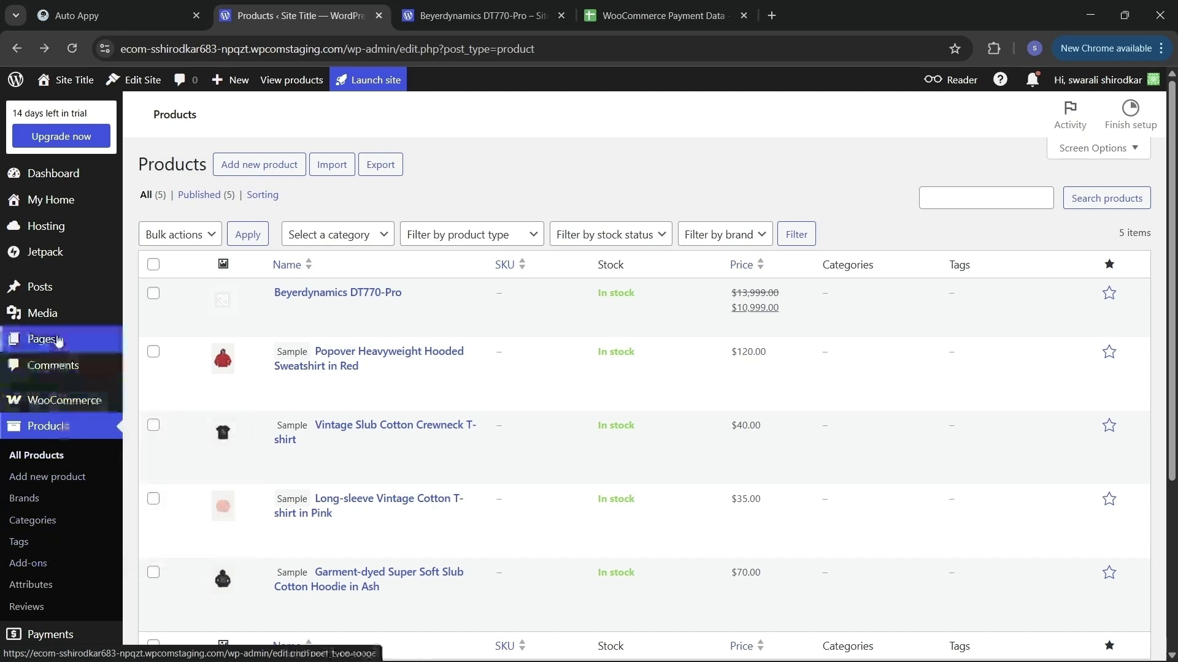
{"action": "scroll", "coordinate": [58, 320], "scroll_direction": "down", "scroll_amount": 4}
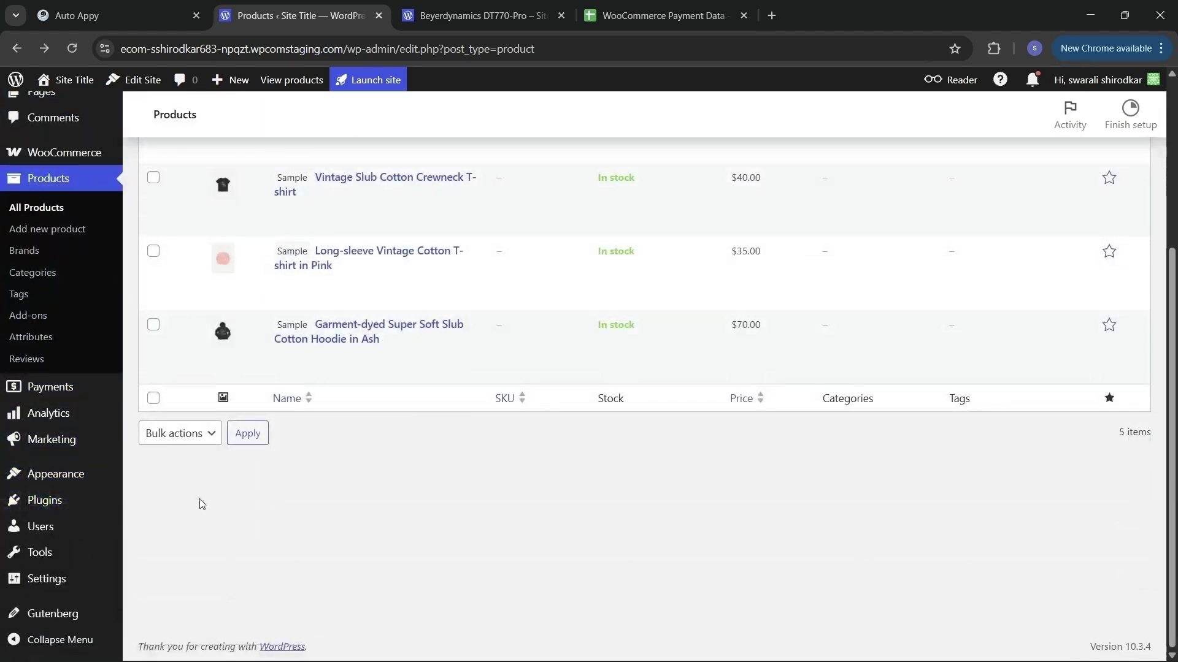
{"action": "scroll", "coordinate": [86, 295], "scroll_direction": "up", "scroll_amount": 3}
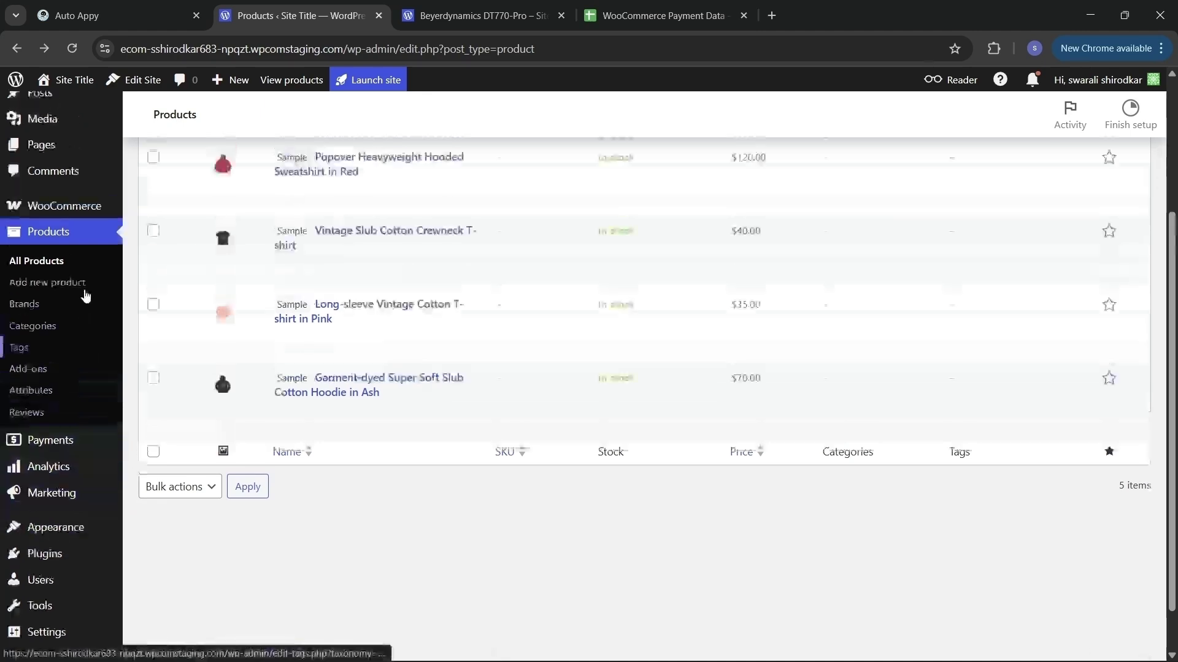
{"action": "mouse_move", "coordinate": [24, 319]}
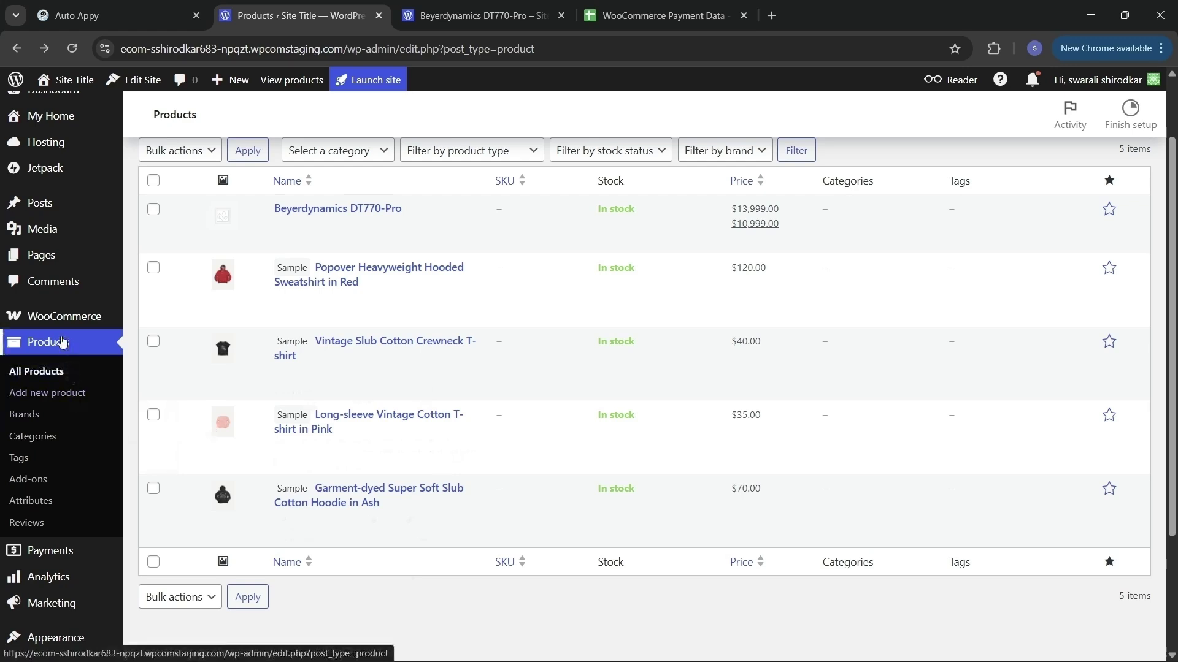
{"action": "scroll", "coordinate": [279, 285], "scroll_direction": "up", "scroll_amount": 2}
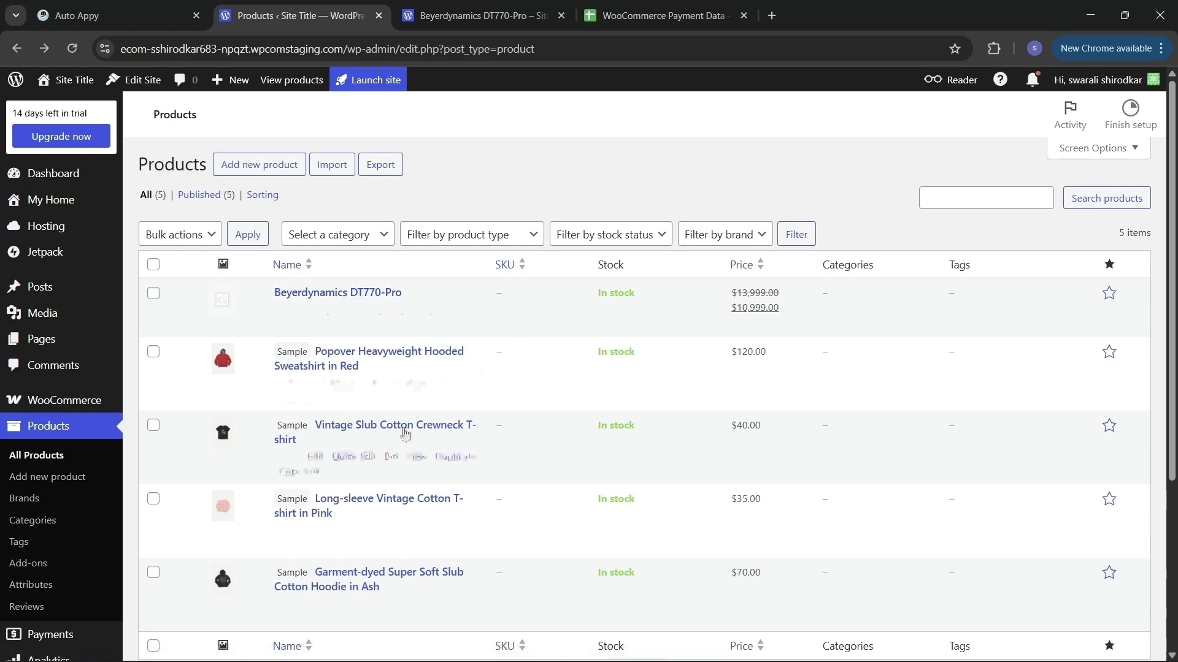
{"action": "scroll", "coordinate": [420, 474], "scroll_direction": "down", "scroll_amount": 2}
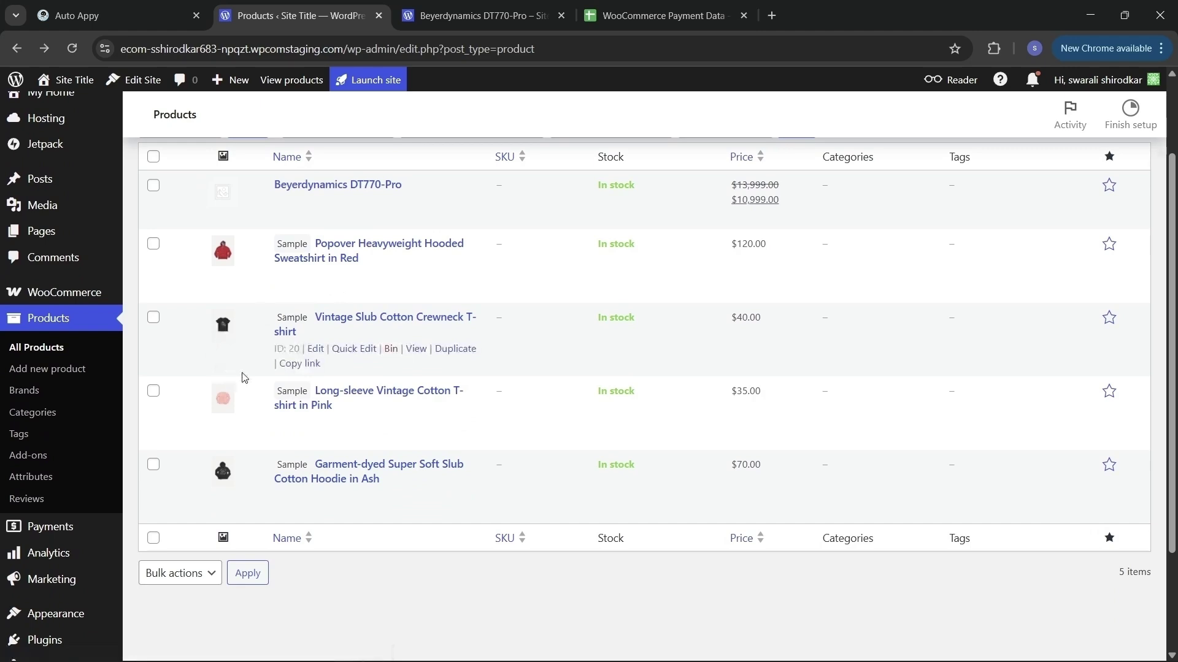
Open the store's WooCommerce payment settings and review the available offline payment methods.
{"action": "scroll", "coordinate": [65, 245], "scroll_direction": "up", "scroll_amount": 2}
{"action": "mouse_move", "coordinate": [67, 235]}
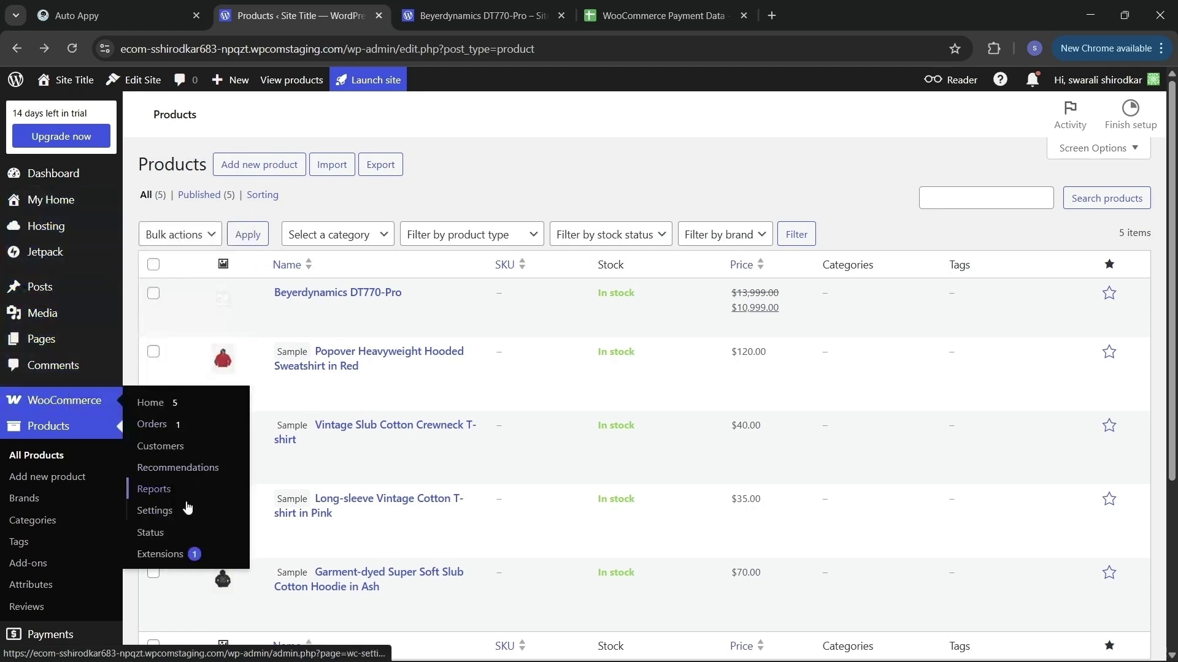
{"action": "left_click", "coordinate": [155, 510]}
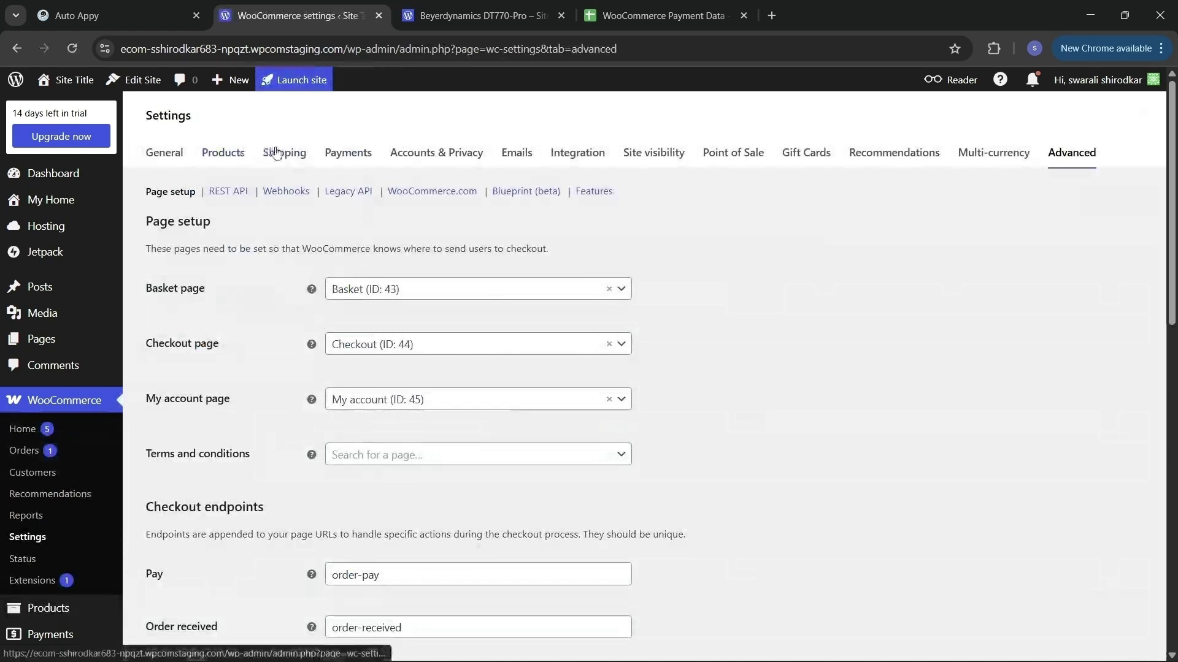
{"action": "left_click", "coordinate": [361, 154]}
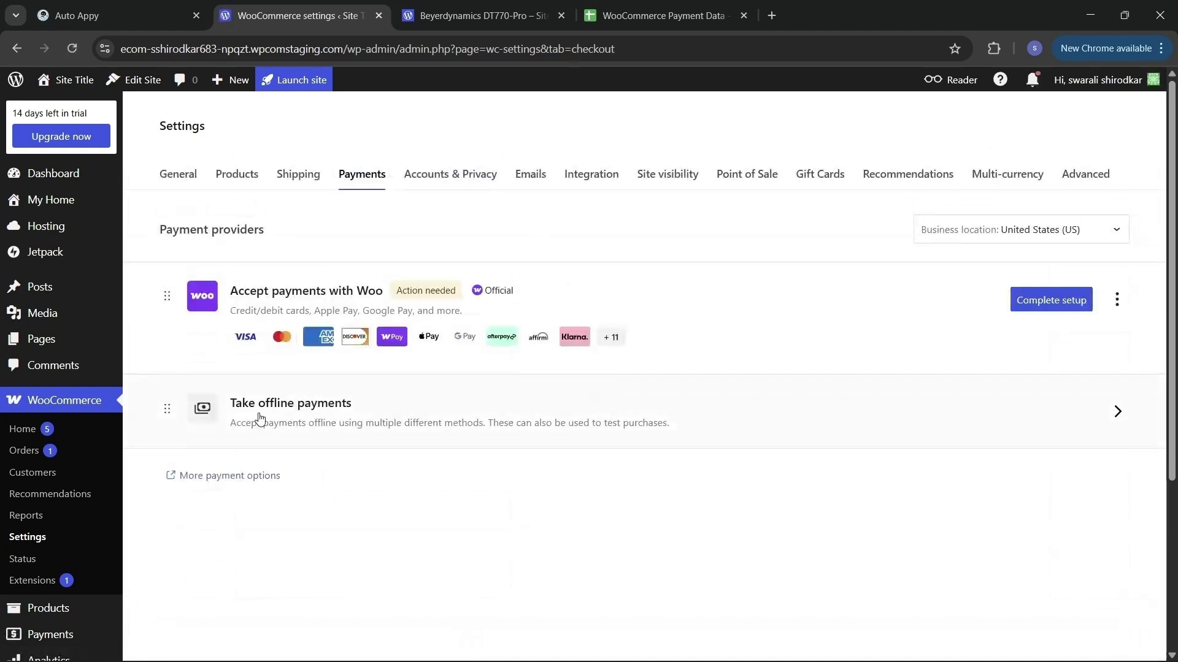
{"action": "left_click", "coordinate": [475, 415]}
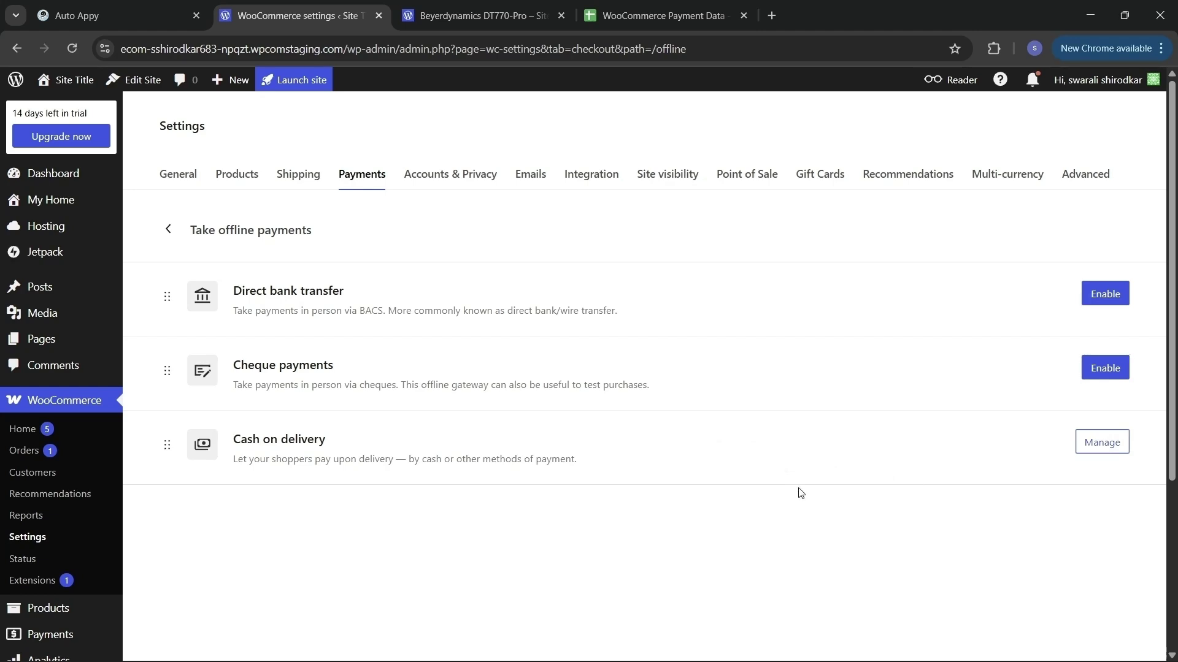
Check the webhook setup instructions in Auto Appy, then return to the store and create a new webhook in WooCommerce's advanced settings.
{"action": "left_click", "coordinate": [74, 15]}
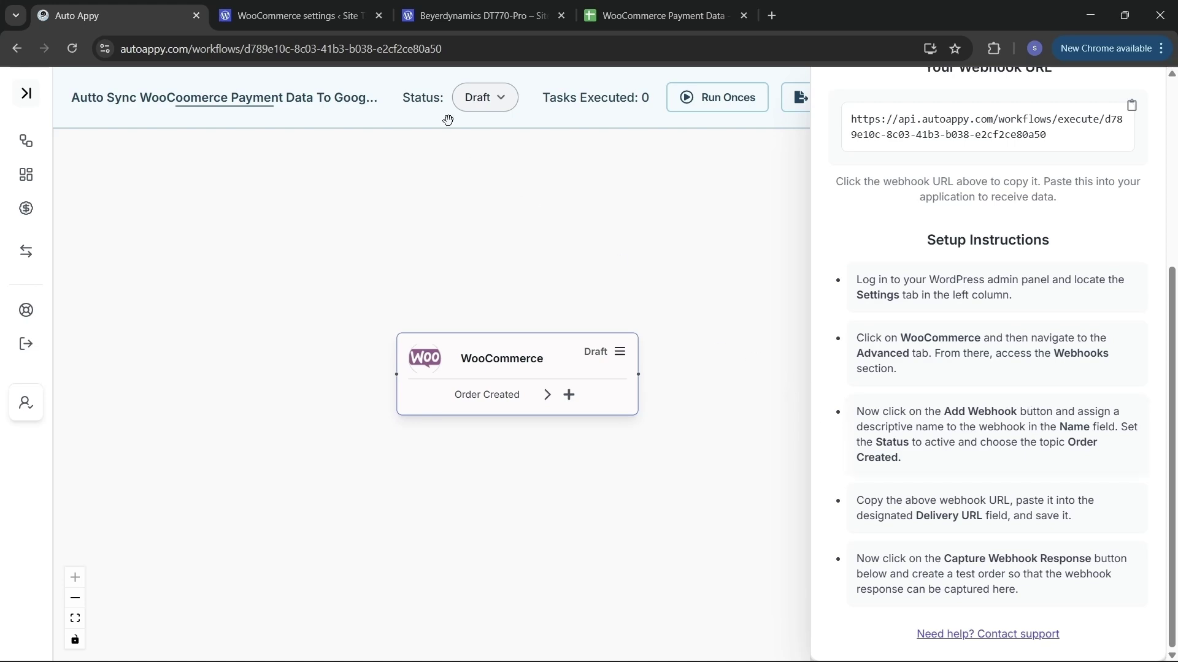
{"action": "left_click", "coordinate": [304, 5]}
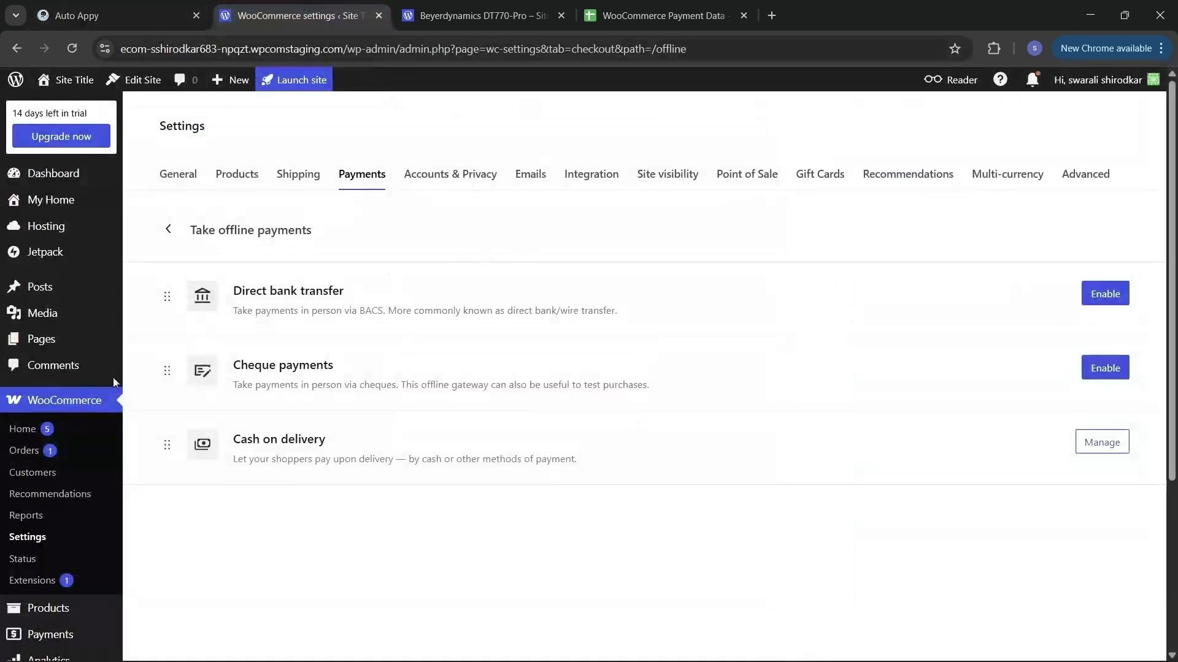
{"action": "left_click", "coordinate": [1080, 183]}
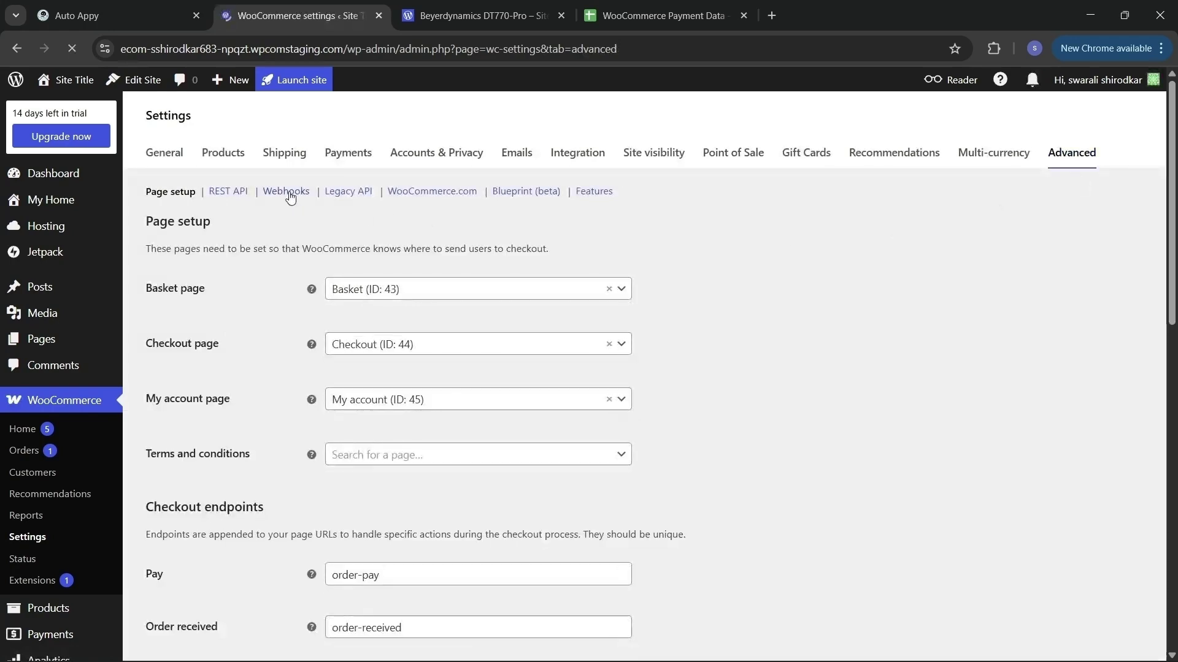
{"action": "left_click", "coordinate": [289, 192]}
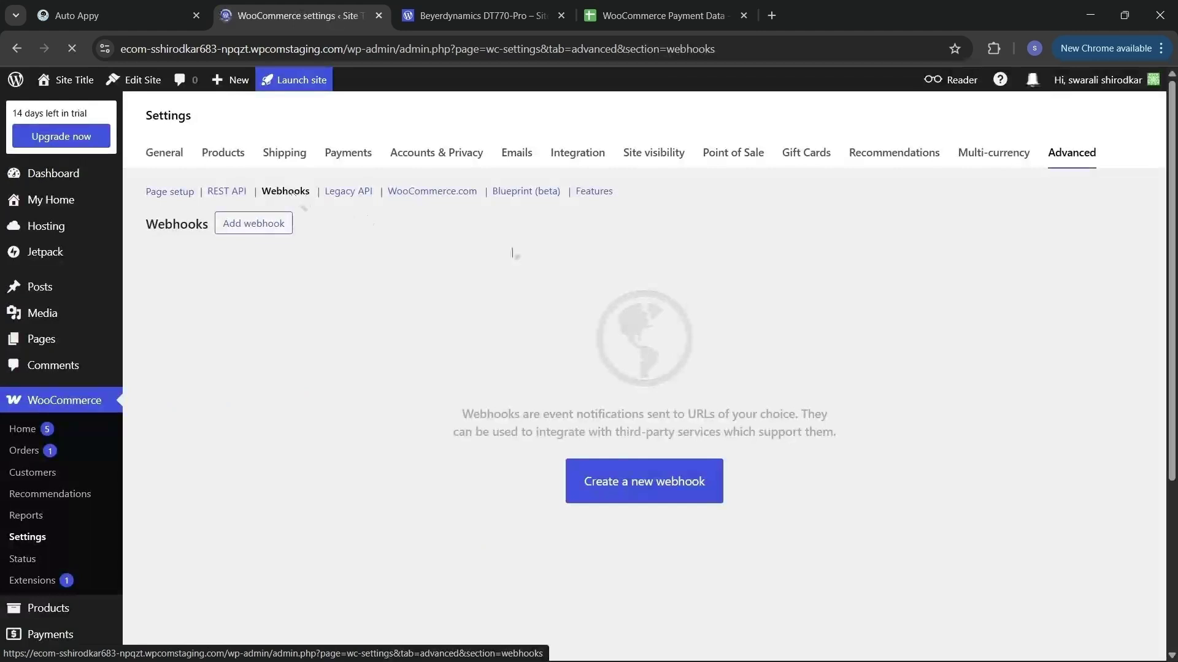
{"action": "left_click", "coordinate": [648, 490]}
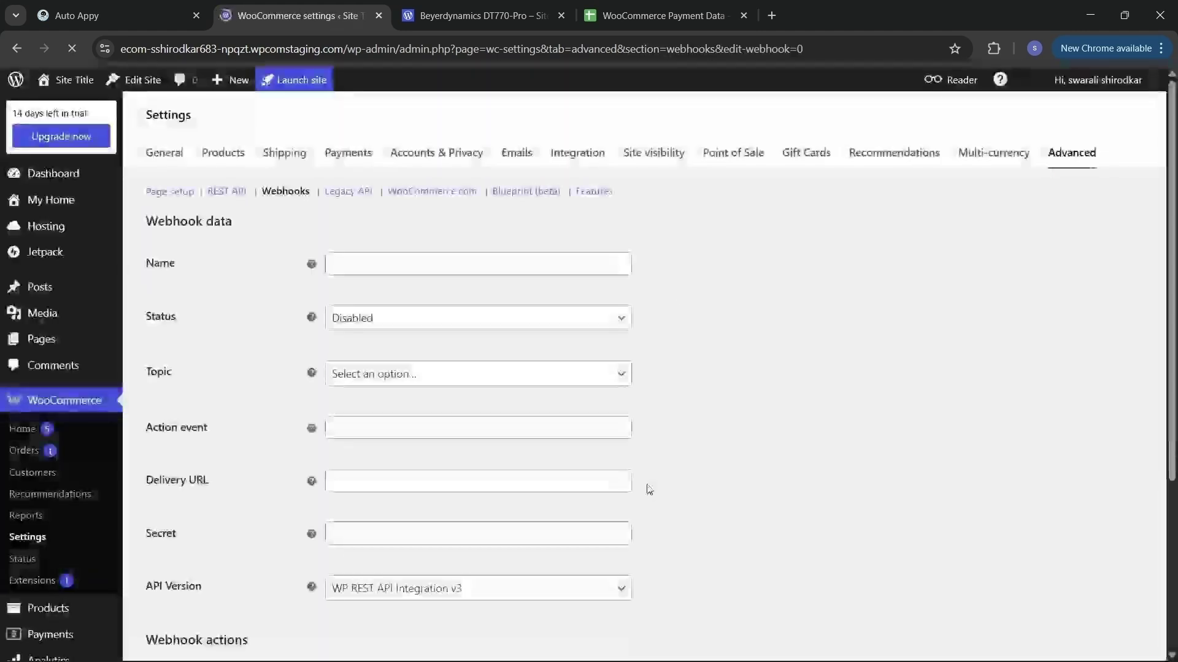
Name the webhook "Auto Appy Webhook", set its status to Active and its topic to Order created.
{"action": "left_click", "coordinate": [437, 265]}
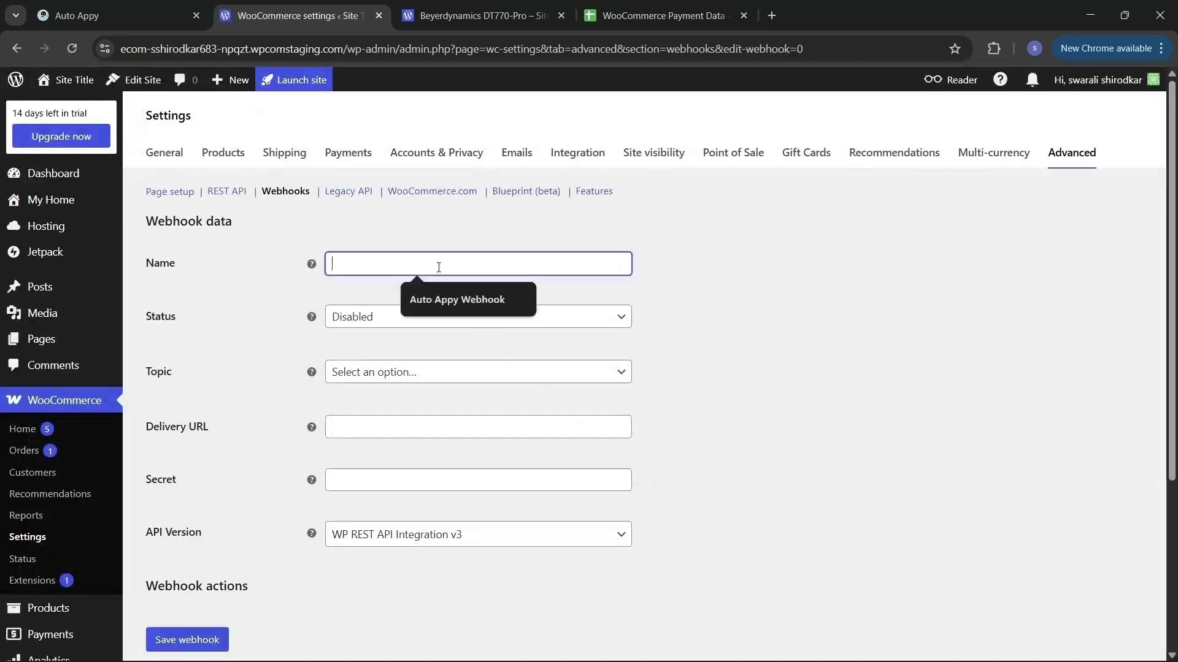
{"action": "left_click", "coordinate": [460, 300]}
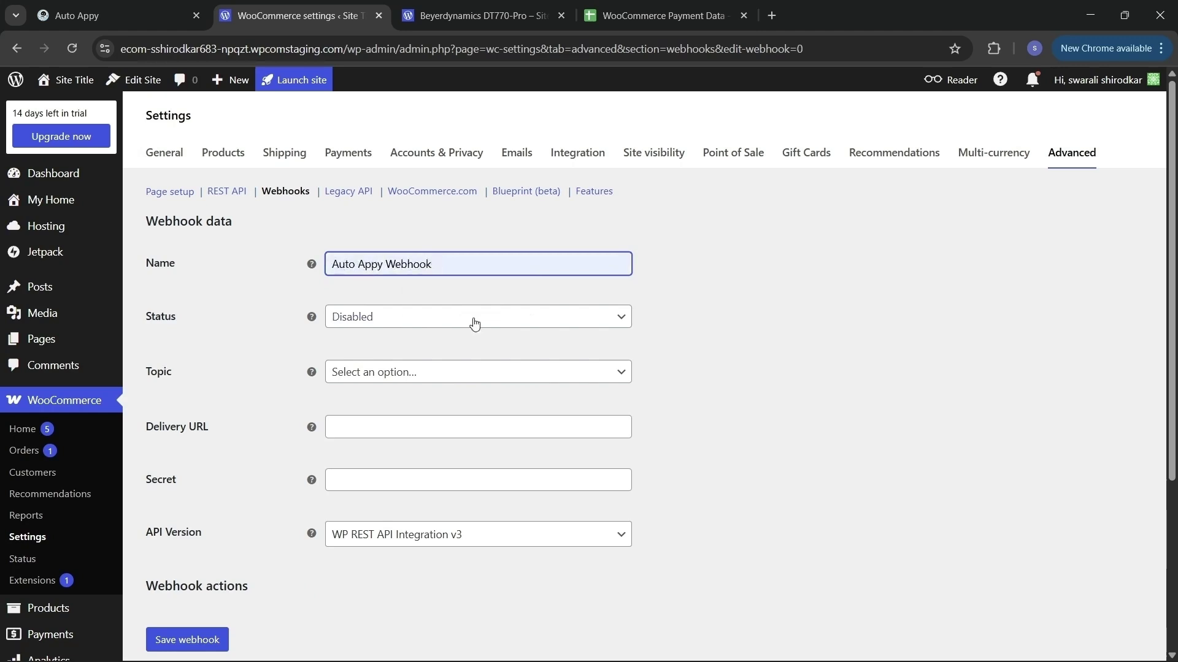
{"action": "left_click", "coordinate": [474, 323]}
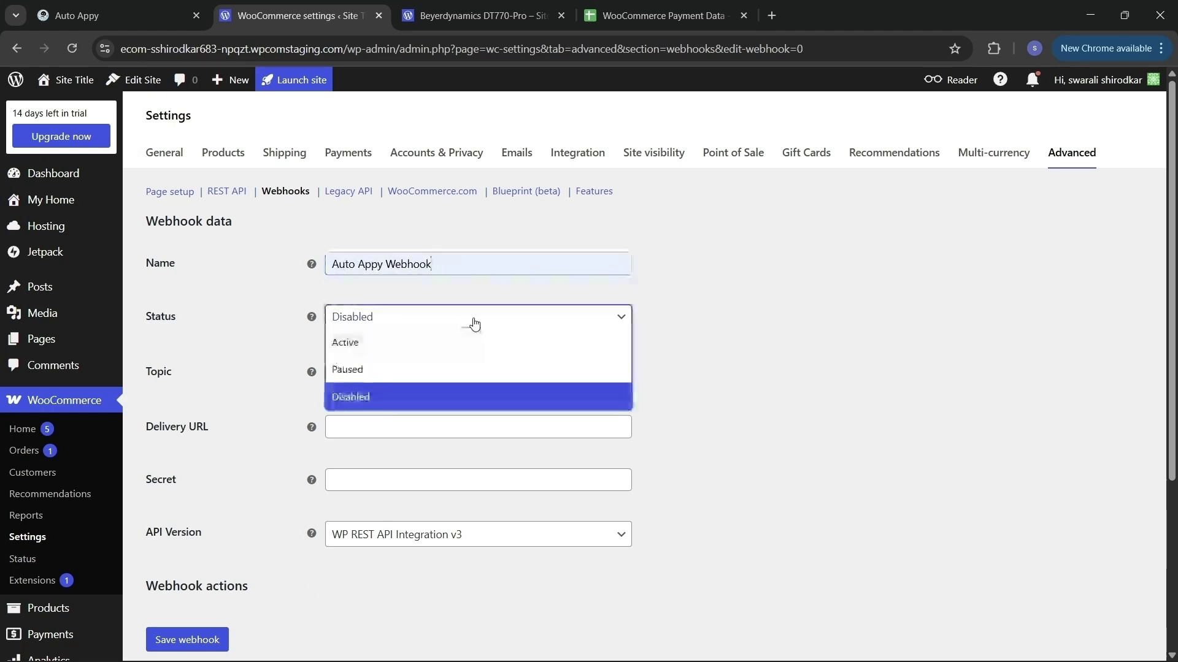
{"action": "left_click", "coordinate": [455, 338]}
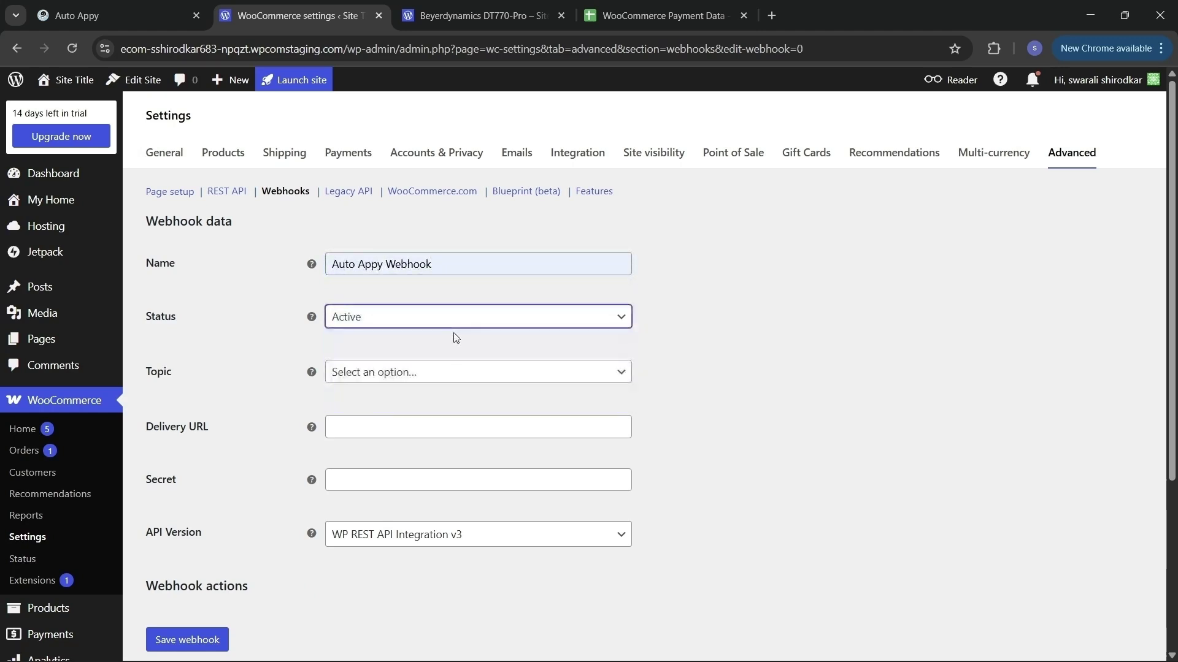
{"action": "left_click", "coordinate": [412, 375]}
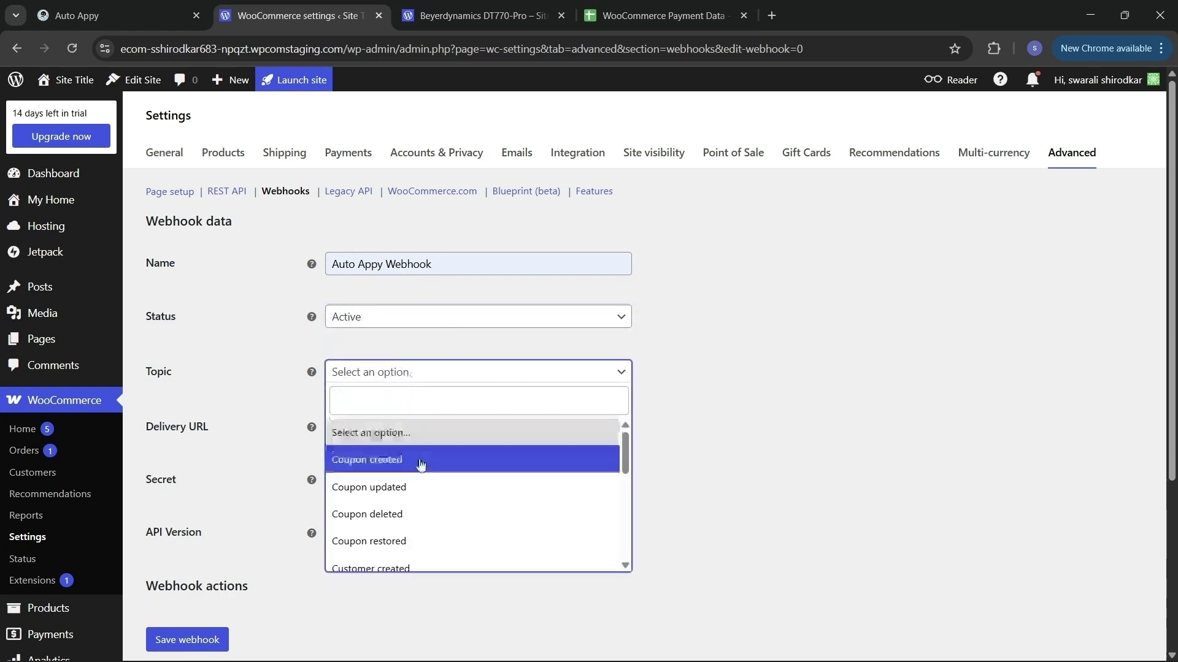
{"action": "scroll", "coordinate": [430, 481], "scroll_direction": "down", "scroll_amount": 3}
{"action": "scroll", "coordinate": [431, 478], "scroll_direction": "down", "scroll_amount": 2}
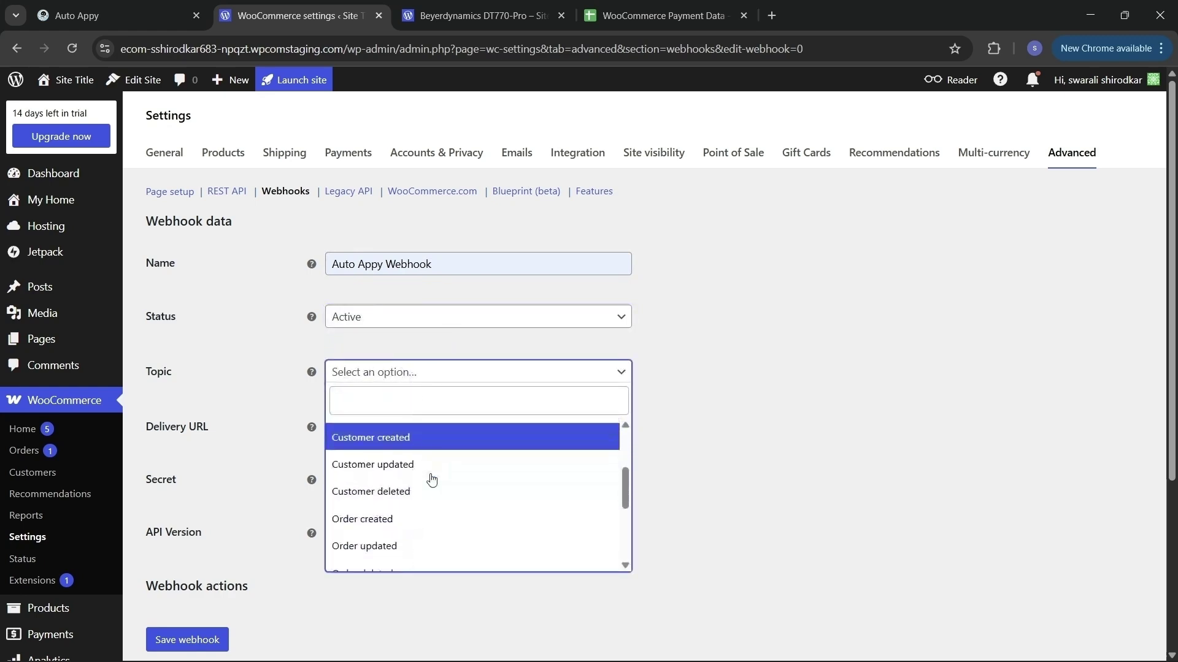
{"action": "left_click", "coordinate": [429, 500]}
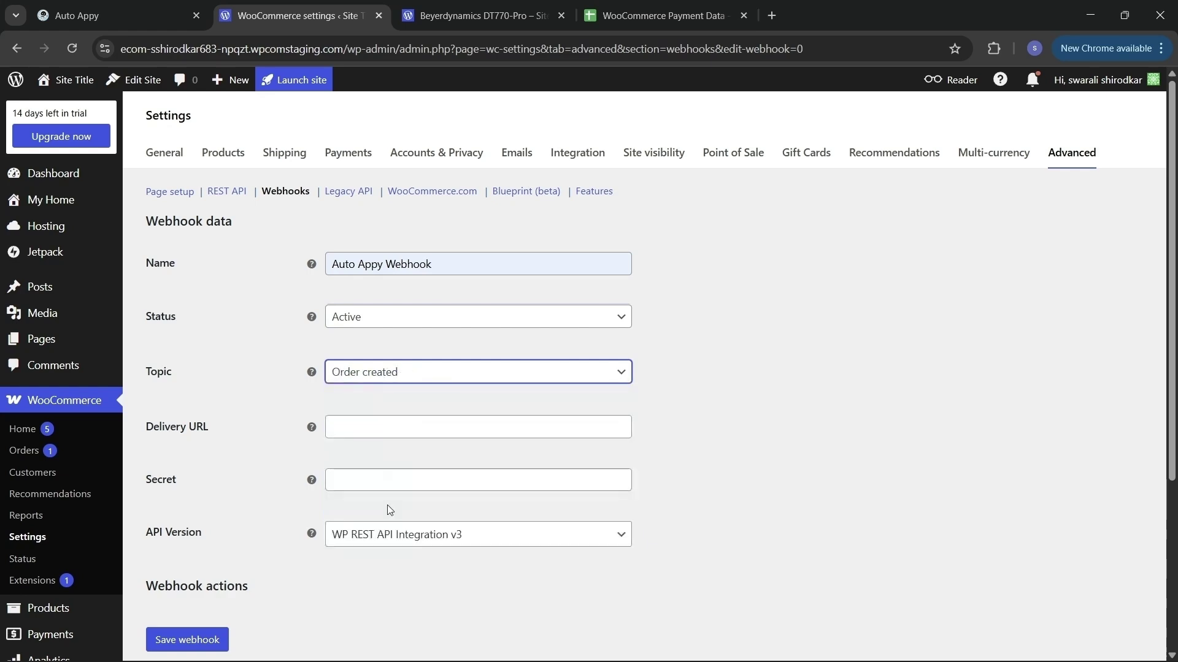
Copy the webhook URL from Auto Appy into the WooCommerce webhook's delivery URL and save the webhook.
{"action": "left_click", "coordinate": [482, 423]}
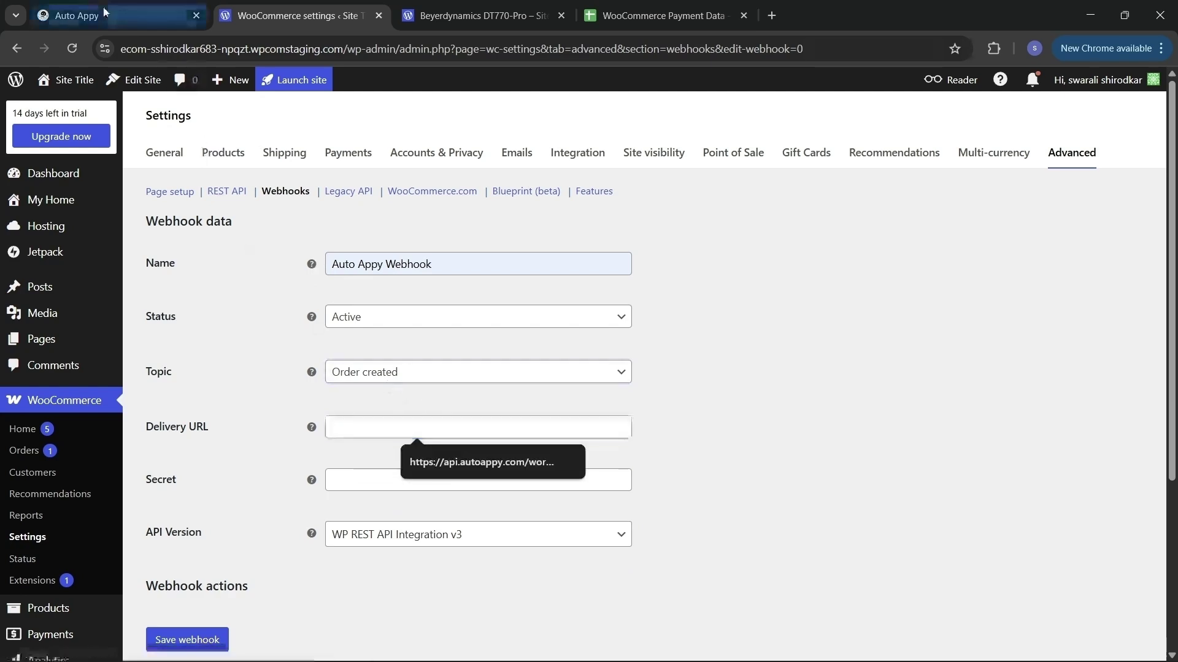
{"action": "left_click", "coordinate": [76, 15]}
{"action": "scroll", "coordinate": [1046, 158], "scroll_direction": "up", "scroll_amount": 1}
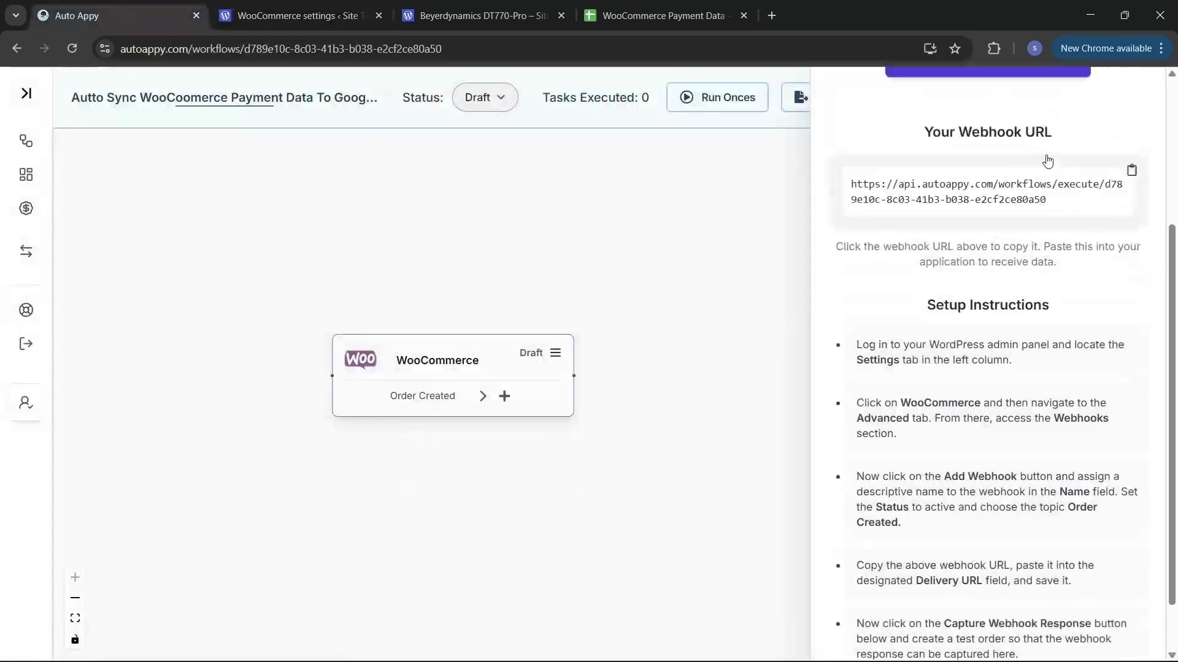
{"action": "left_click", "coordinate": [1134, 176]}
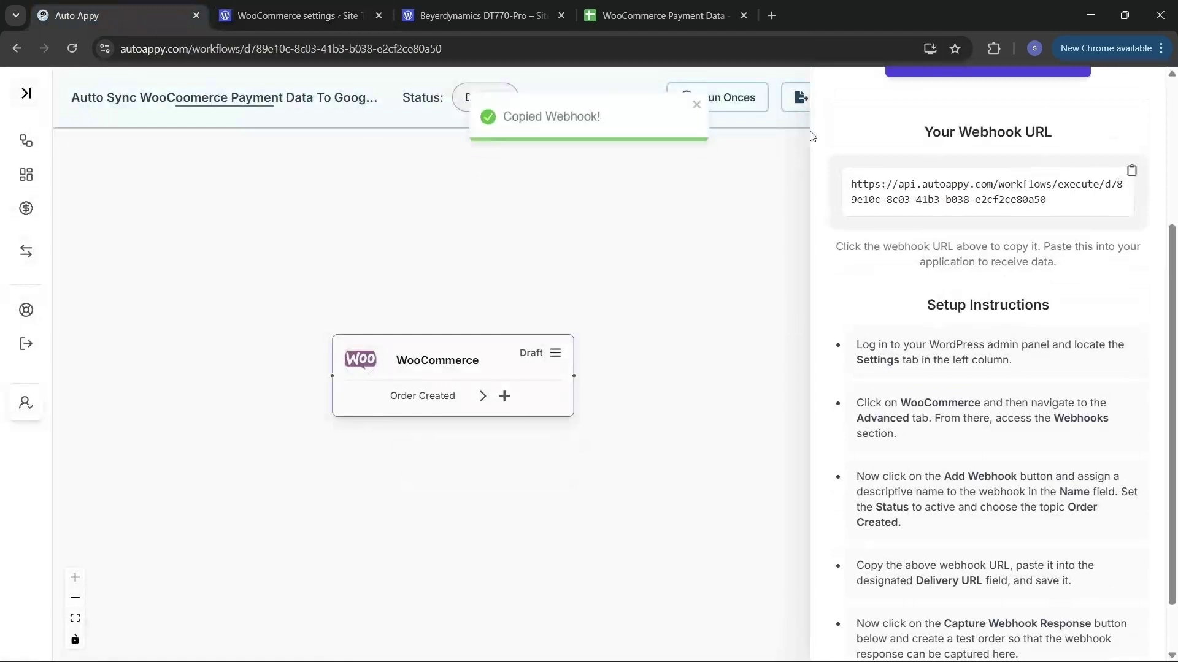
{"action": "left_click", "coordinate": [269, 14]}
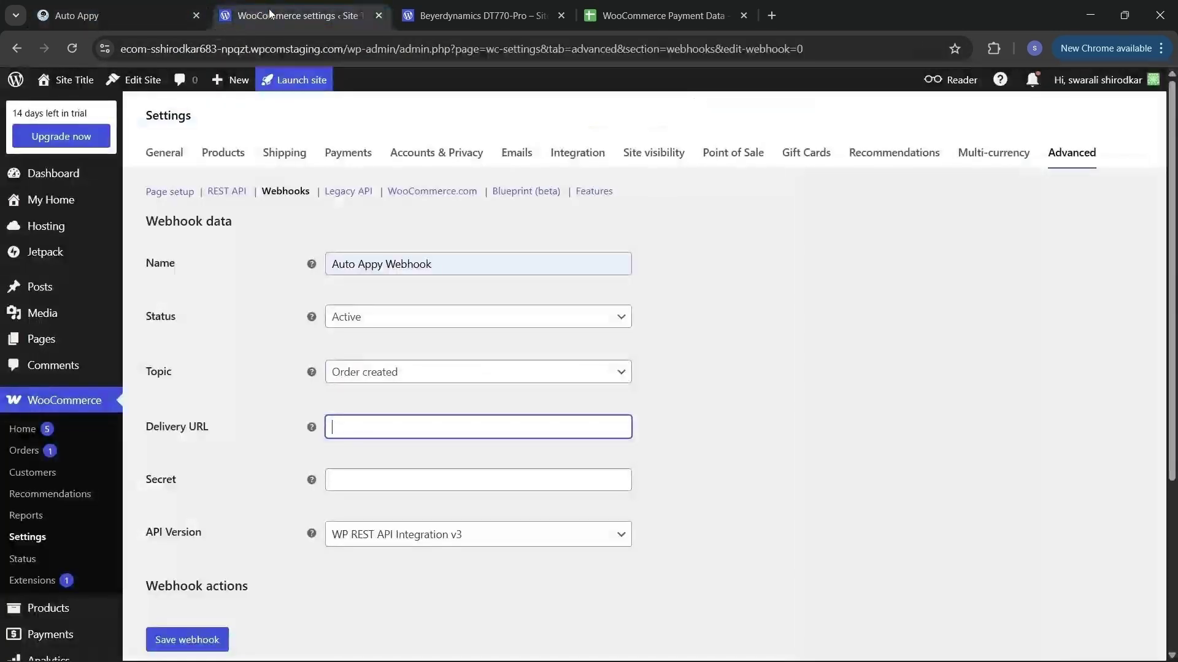
{"action": "left_click", "coordinate": [366, 430]}
{"action": "key", "text": "ctrl+v"}
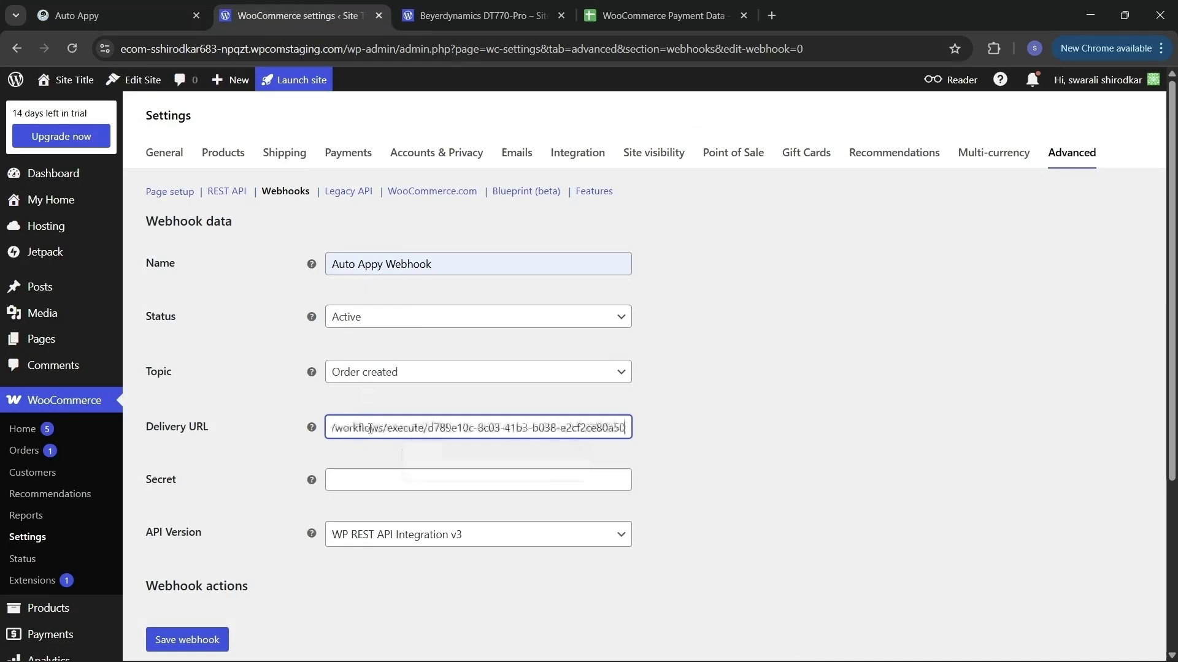
{"action": "scroll", "coordinate": [443, 571], "scroll_direction": "down", "scroll_amount": 2}
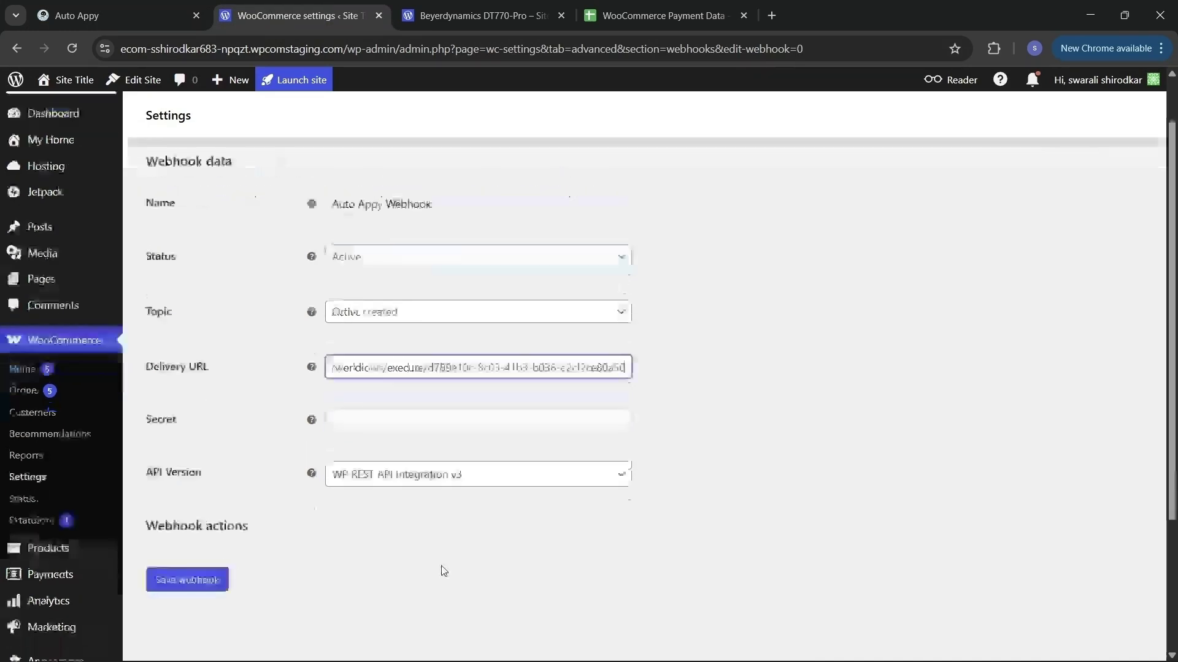
{"action": "left_click", "coordinate": [177, 539]}
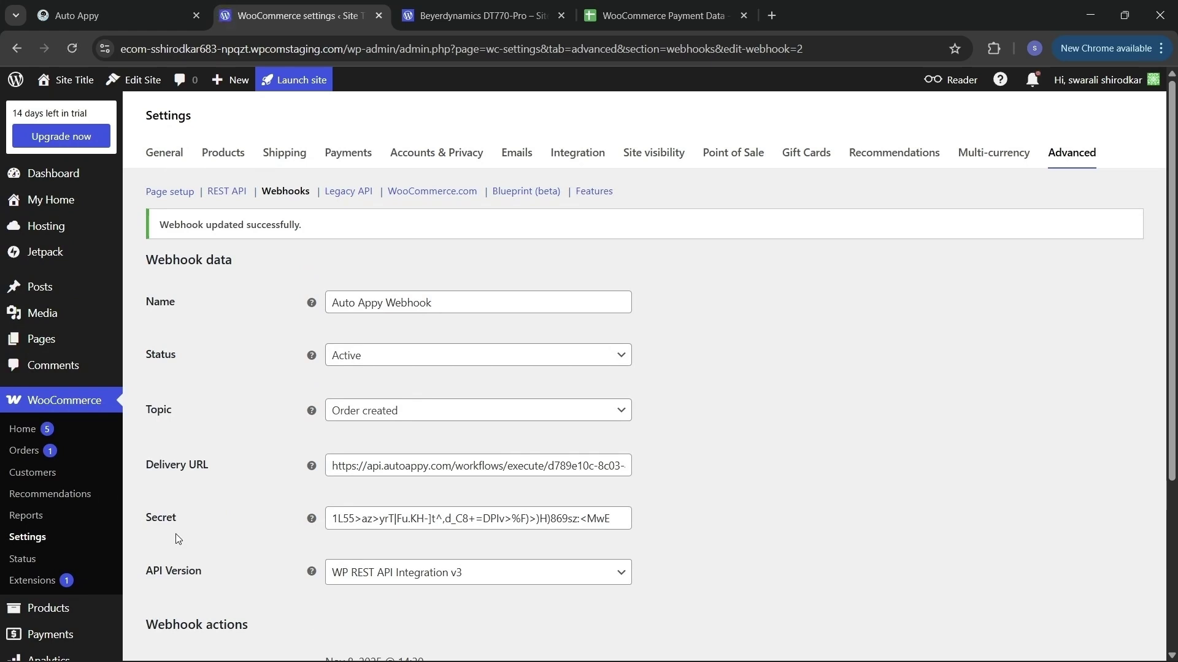
Switch to Auto Appy and start capturing the webhook response for the WooCommerce trigger.
{"action": "left_click", "coordinate": [111, 4]}
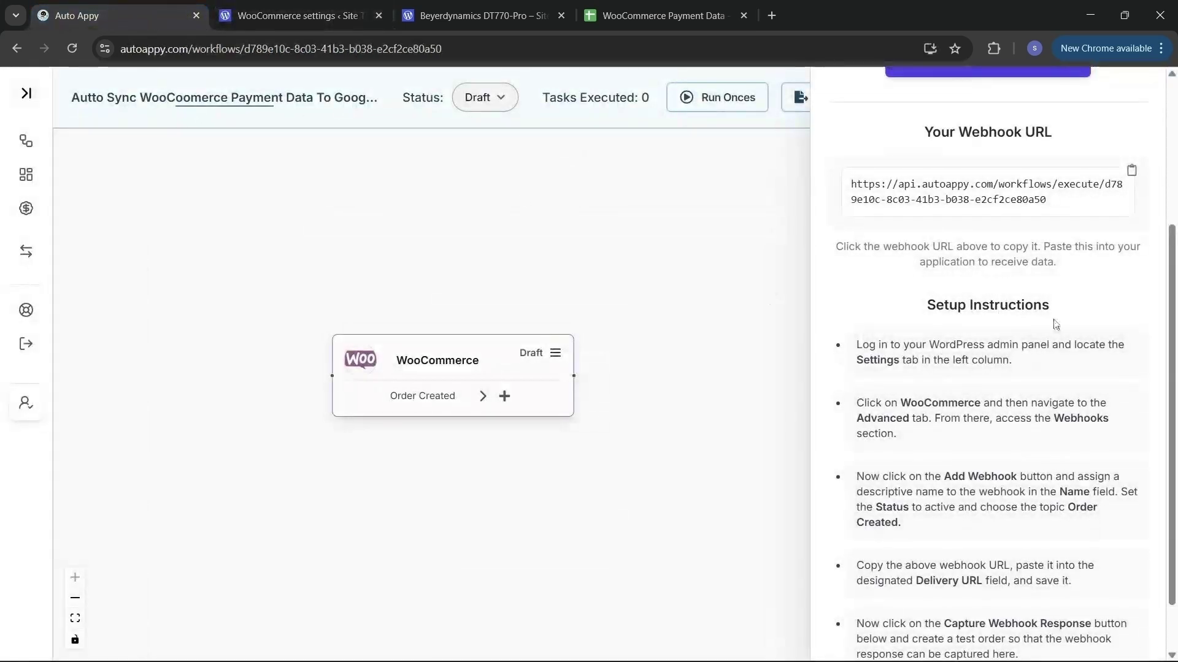
{"action": "scroll", "coordinate": [1055, 323], "scroll_direction": "up", "scroll_amount": 4}
{"action": "left_click", "coordinate": [1014, 281]}
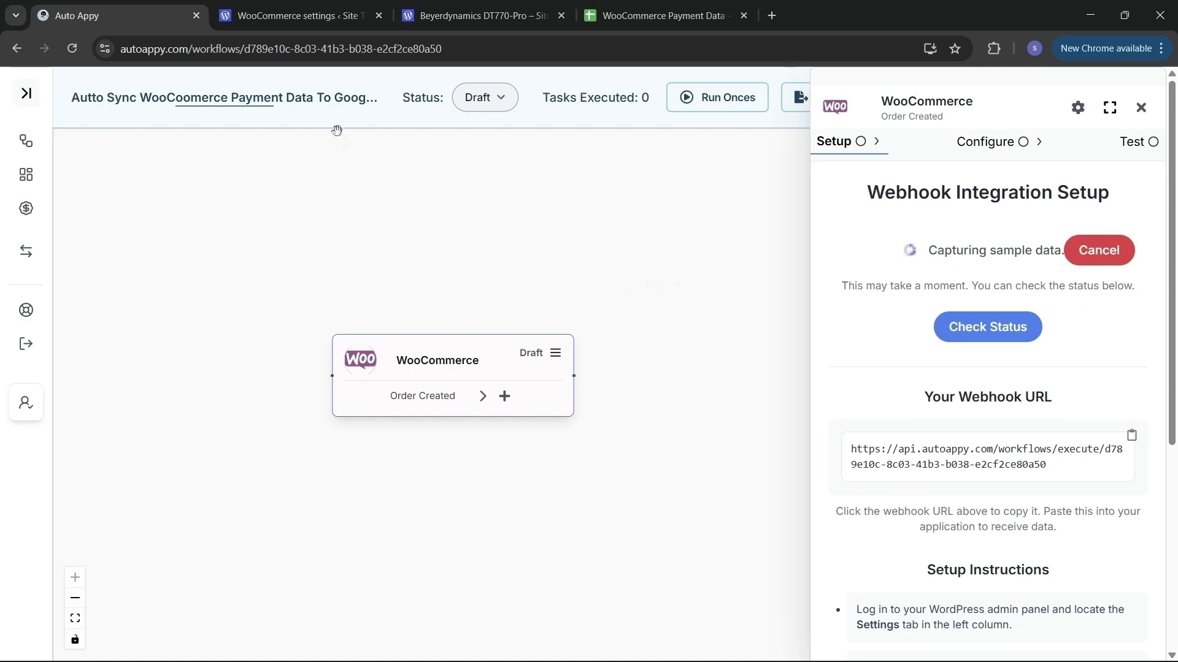
Switch back to the WordPress store and open its list of all products.
{"action": "left_click", "coordinate": [287, 8]}
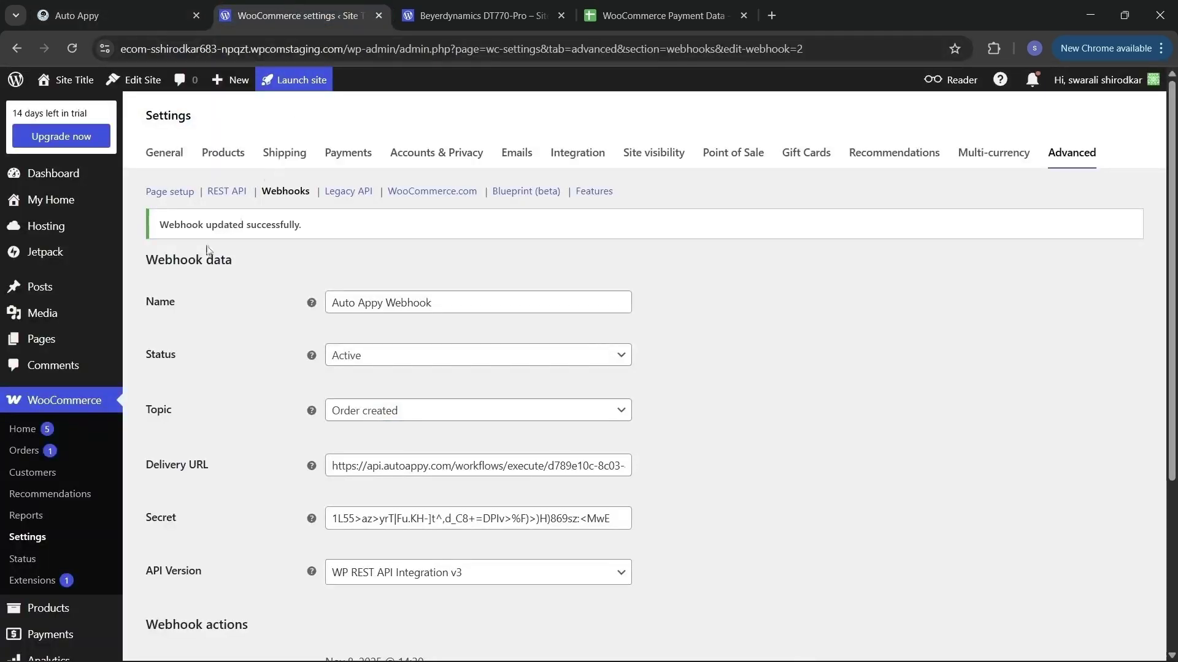
{"action": "left_click", "coordinate": [224, 157]}
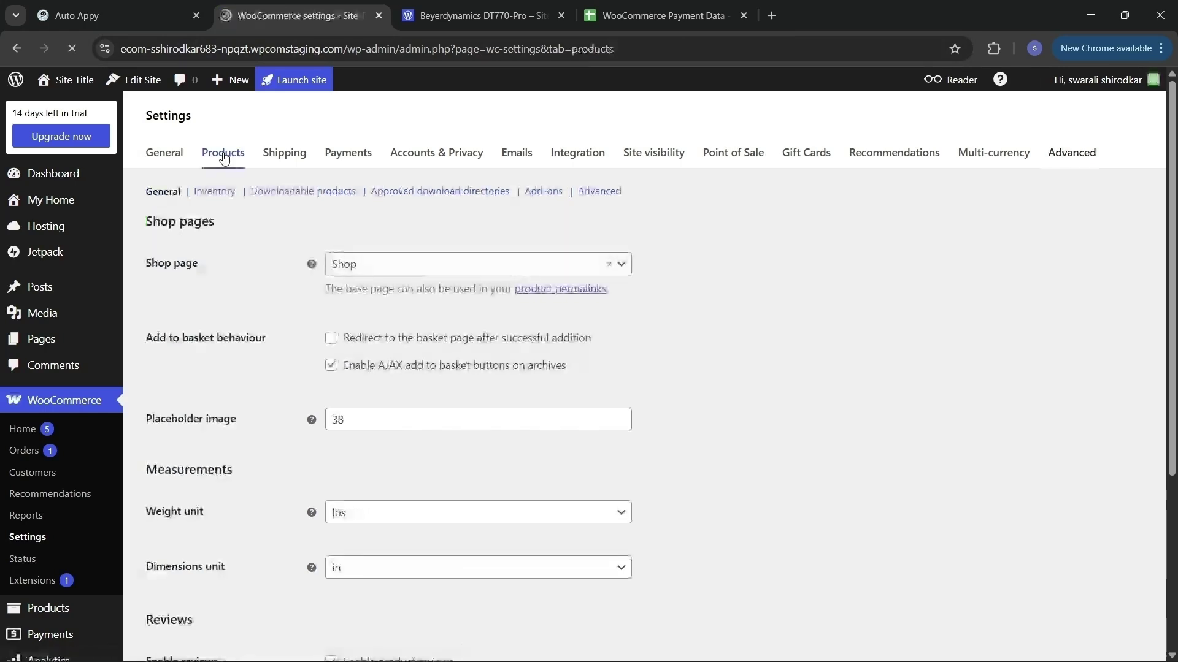
{"action": "scroll", "coordinate": [57, 495], "scroll_direction": "down", "scroll_amount": 2}
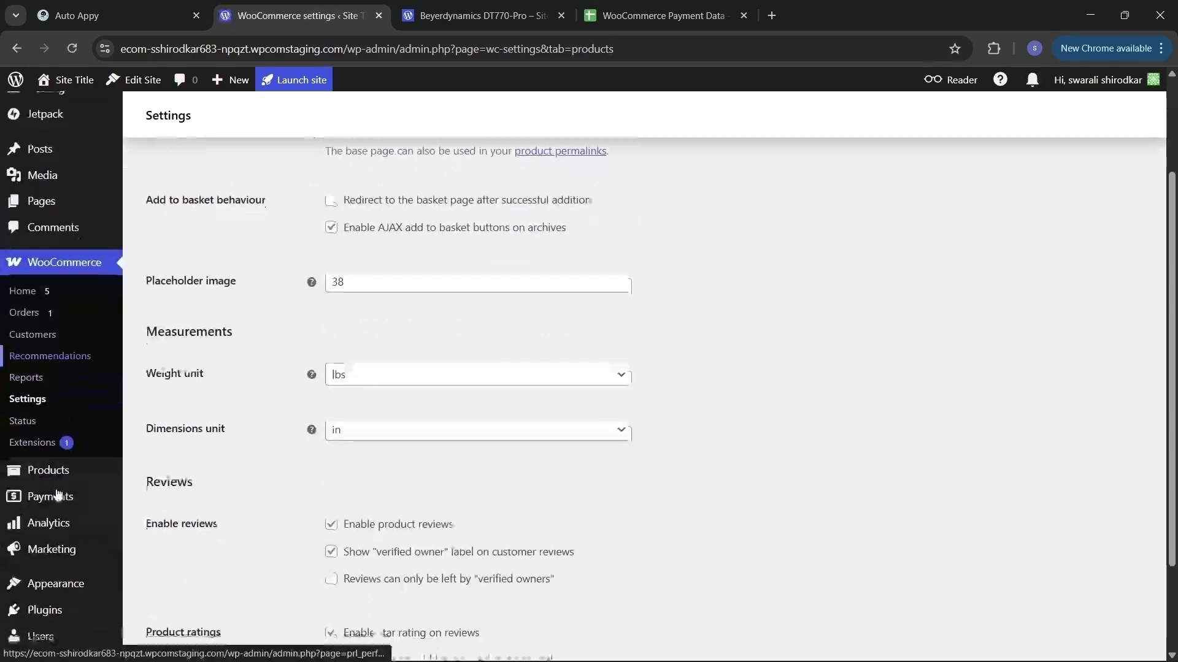
{"action": "left_click", "coordinate": [54, 466]}
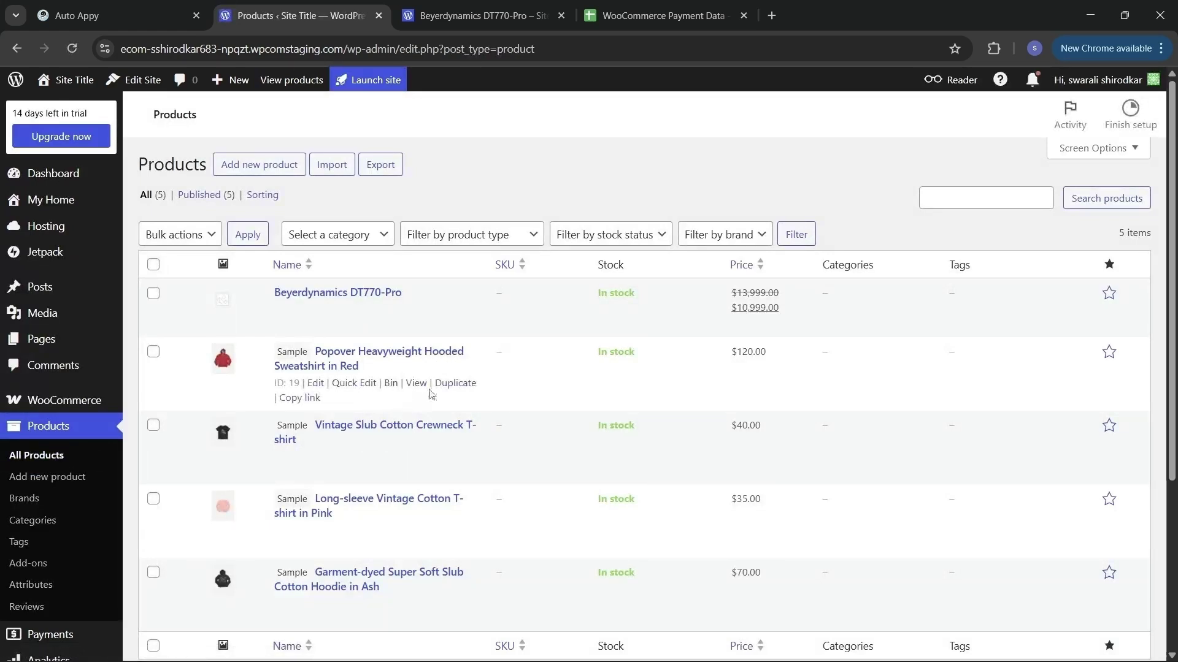
View the Popover Heavyweight Hooded Sweatshirt in Red in the store and add one to the basket.
{"action": "left_click", "coordinate": [416, 383]}
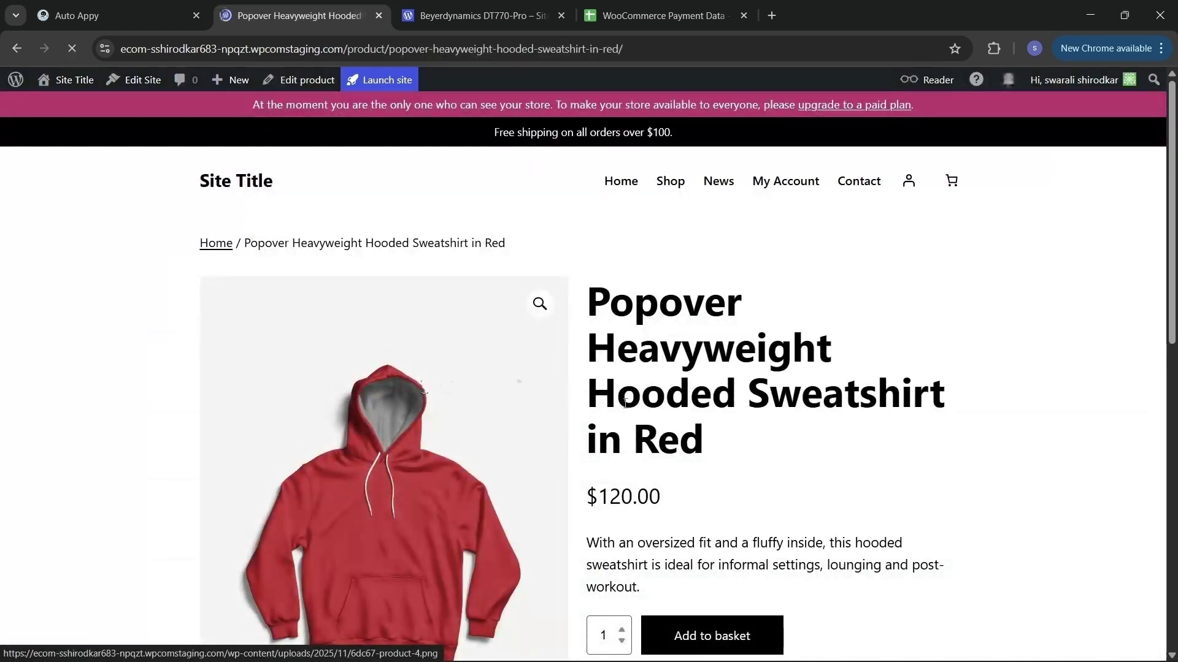
{"action": "scroll", "coordinate": [719, 428], "scroll_direction": "down", "scroll_amount": 3}
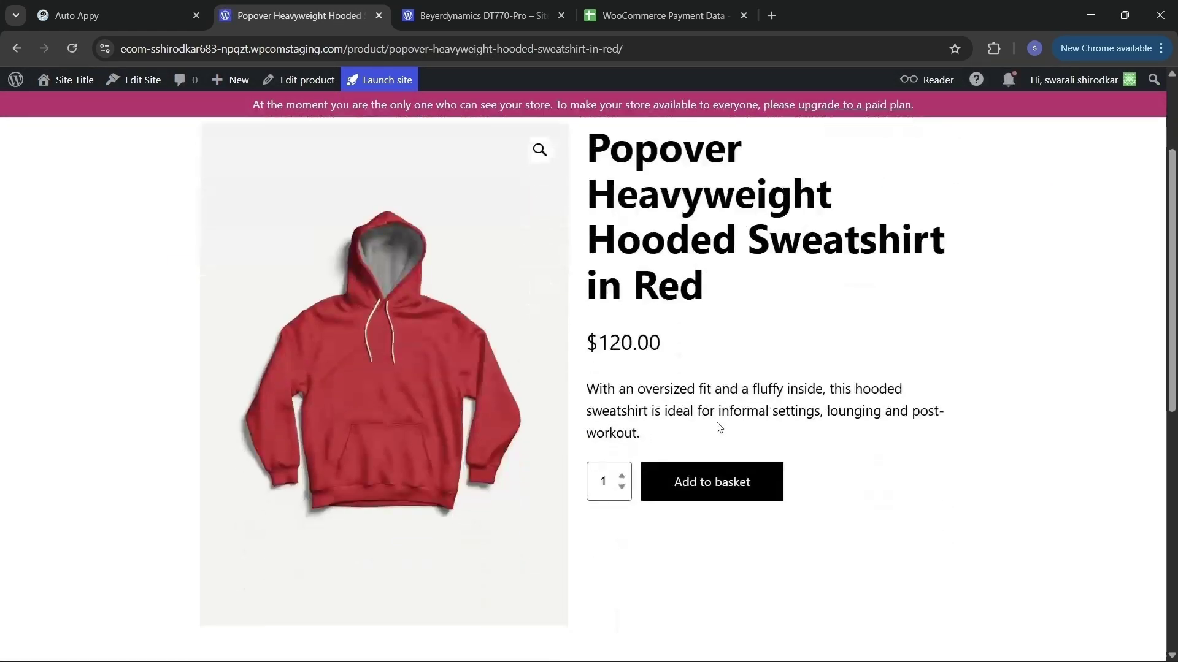
{"action": "left_click", "coordinate": [718, 489]}
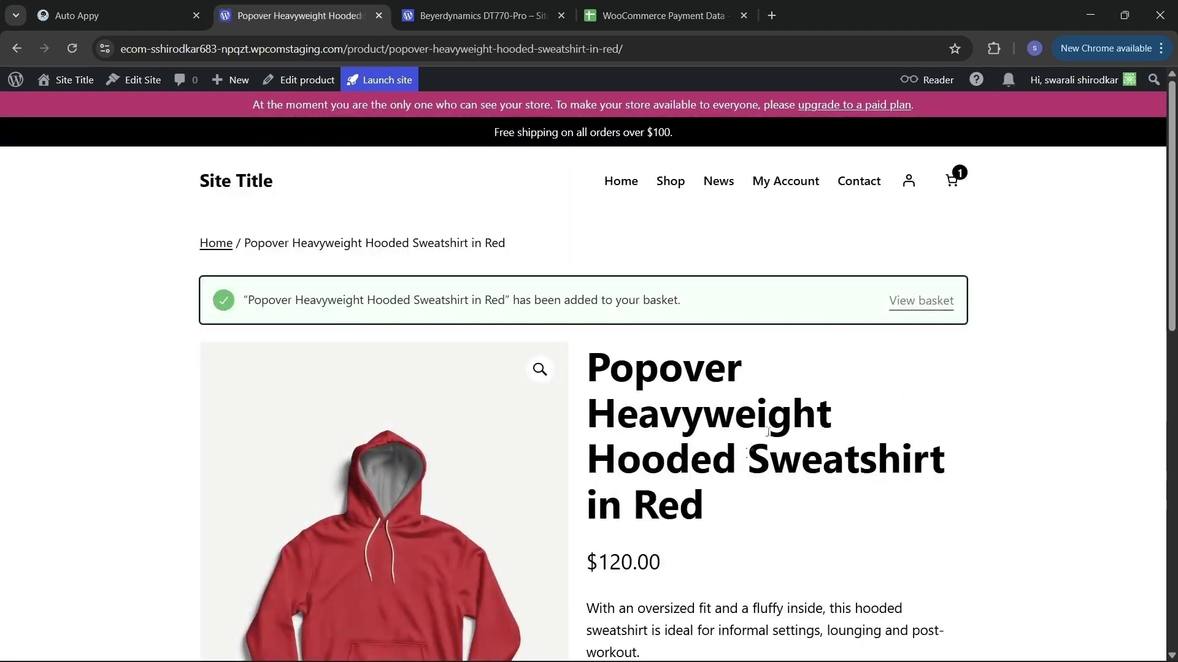
Open the basket, proceed to checkout and look over the billing and payment details.
{"action": "left_click", "coordinate": [954, 181]}
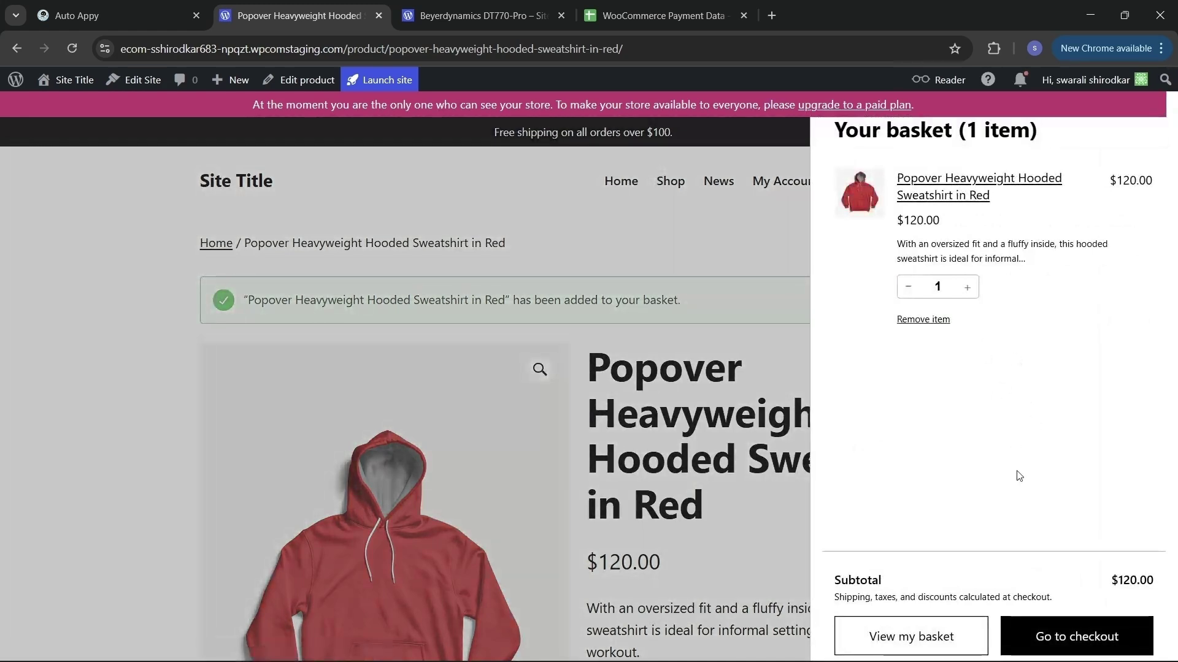
{"action": "left_click", "coordinate": [1062, 638]}
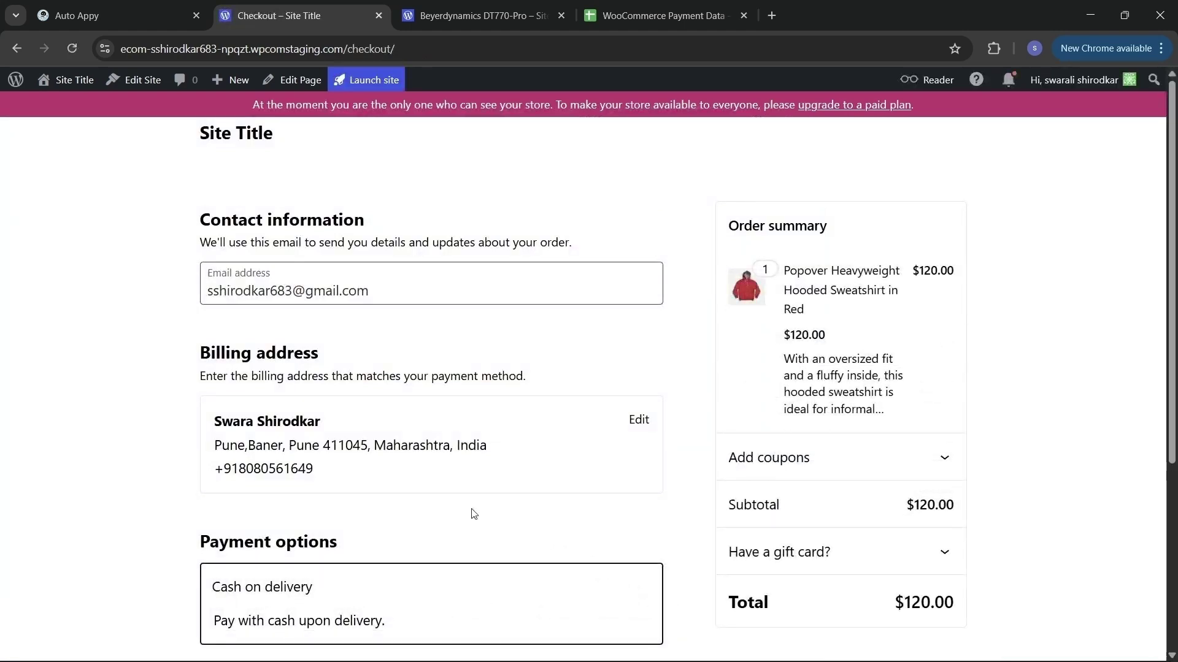
{"action": "scroll", "coordinate": [474, 513], "scroll_direction": "down", "scroll_amount": 3}
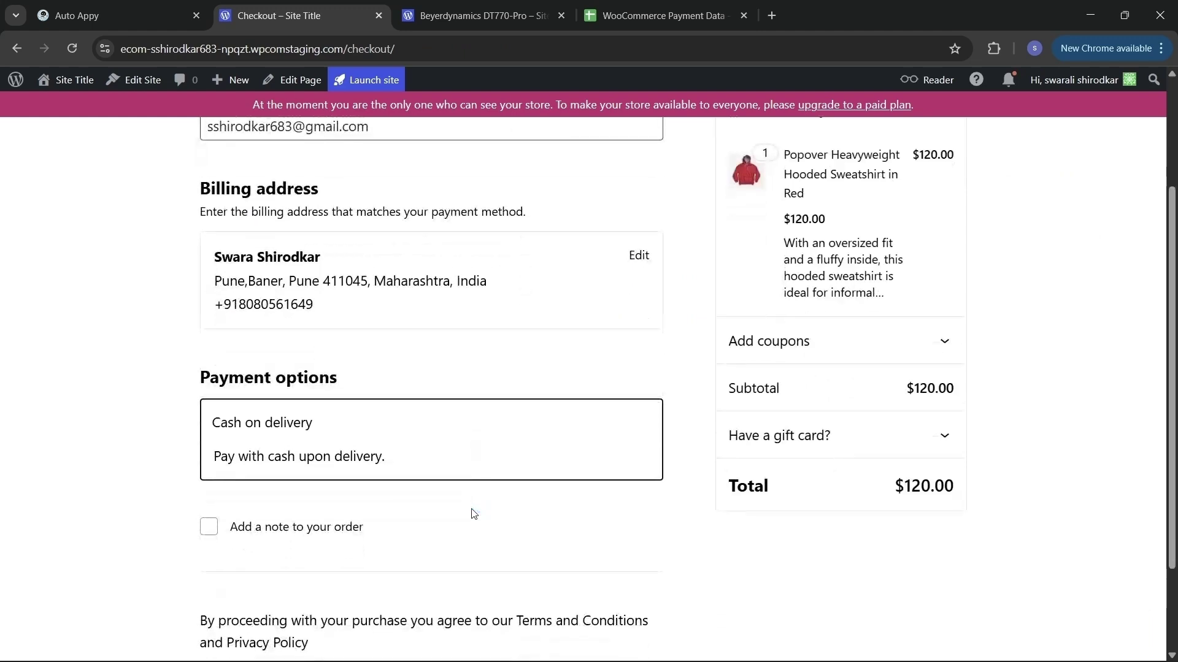
Check the contact, billing and cash-on-delivery details, place the order and review its confirmation page.
{"action": "scroll", "coordinate": [474, 513], "scroll_direction": "up", "scroll_amount": 3}
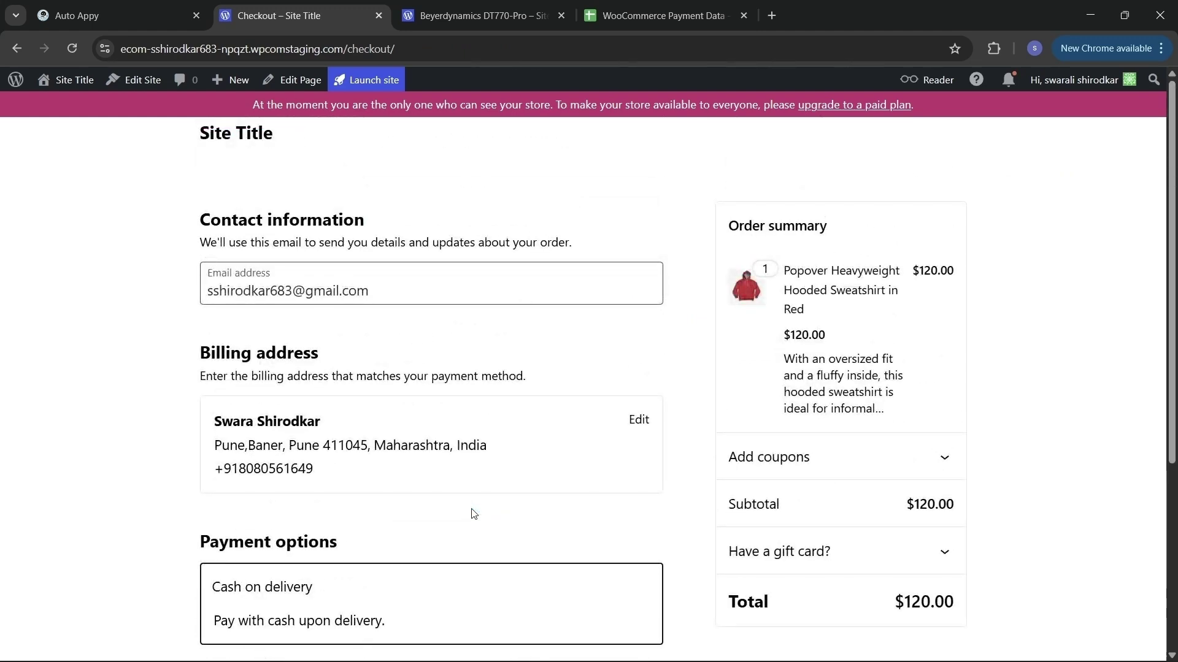
{"action": "scroll", "coordinate": [474, 513], "scroll_direction": "down", "scroll_amount": 1}
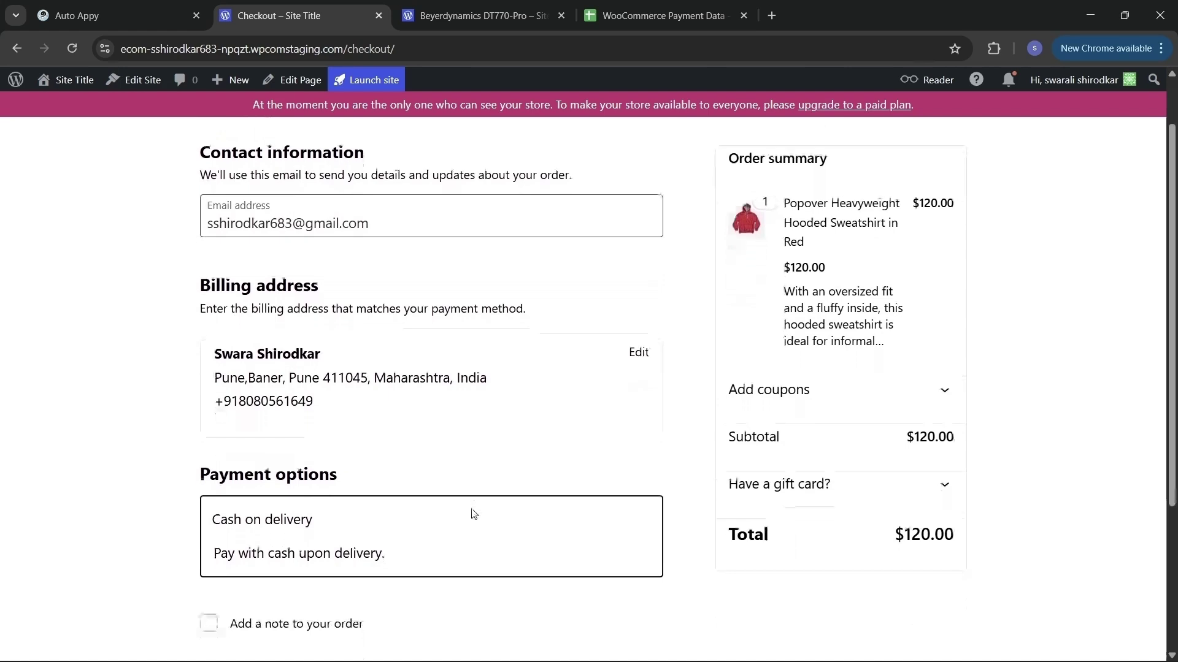
{"action": "scroll", "coordinate": [473, 513], "scroll_direction": "down", "scroll_amount": 1}
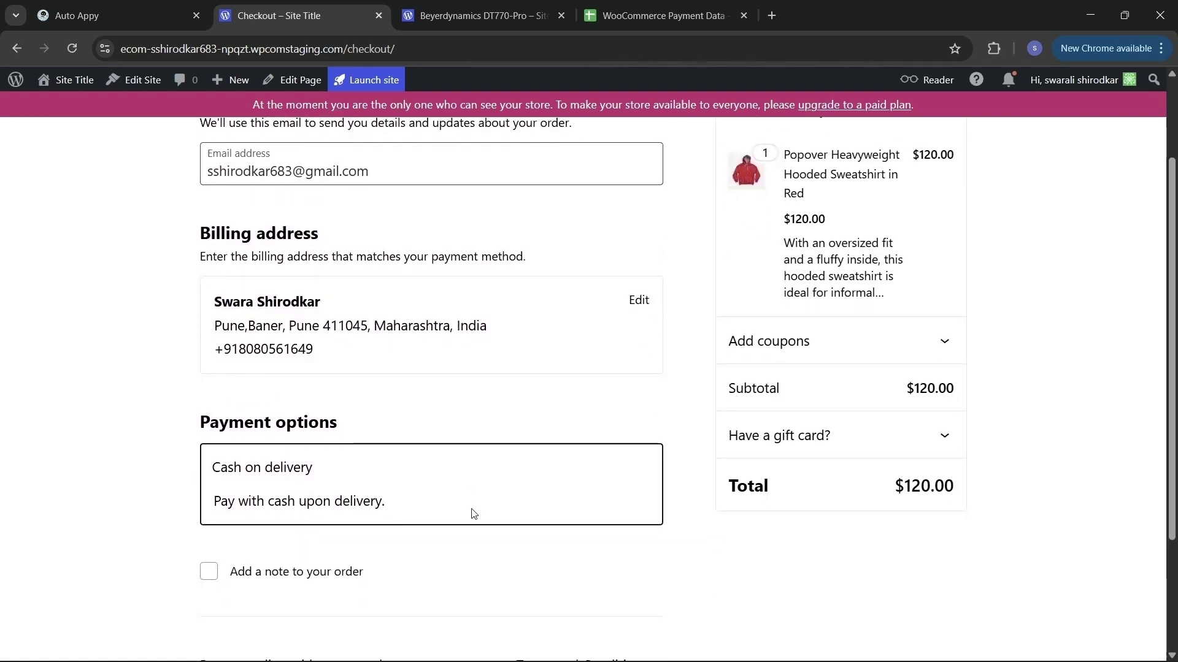
{"action": "scroll", "coordinate": [473, 513], "scroll_direction": "up", "scroll_amount": 2}
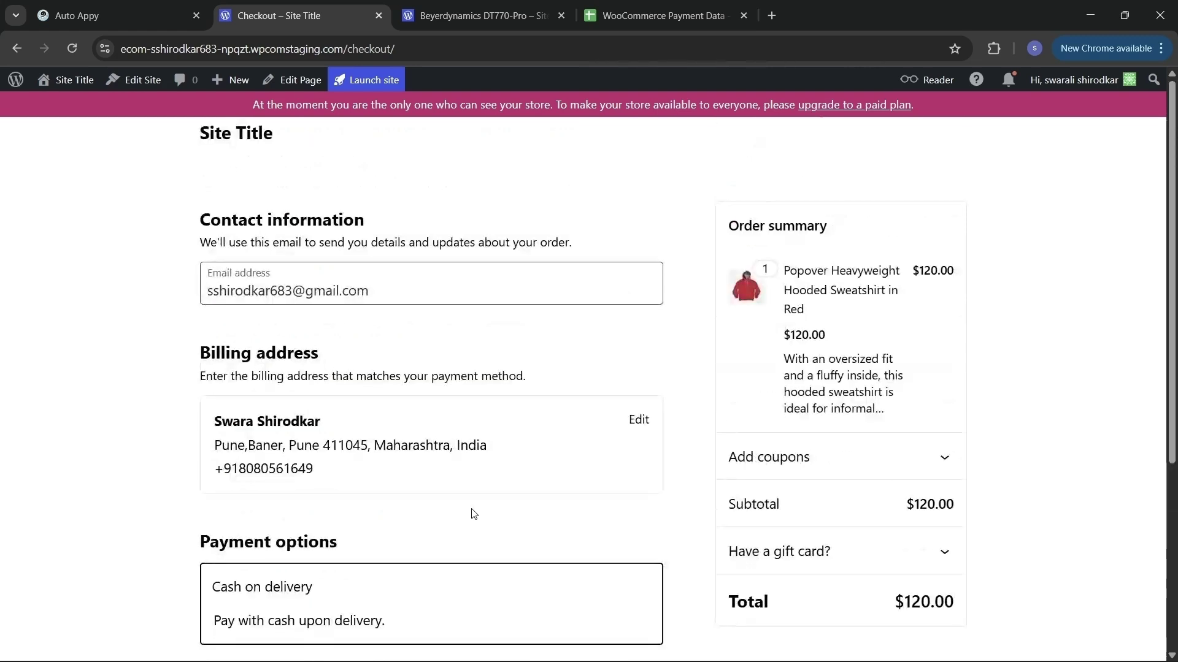
{"action": "scroll", "coordinate": [473, 514], "scroll_direction": "down", "scroll_amount": 5}
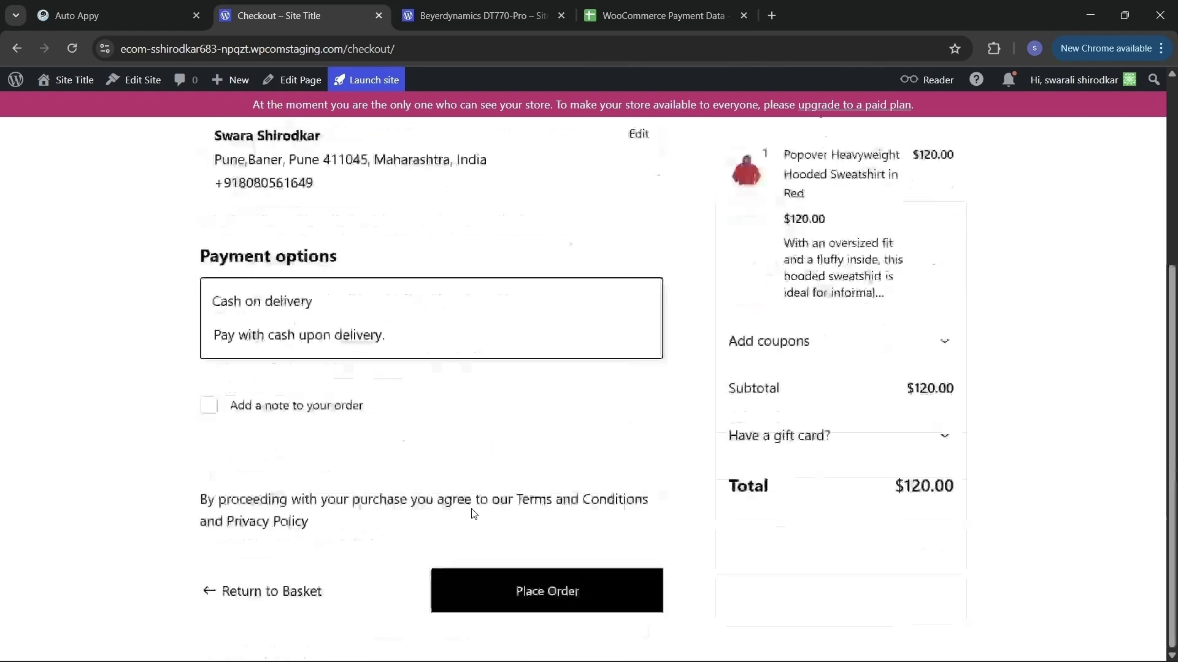
{"action": "left_click", "coordinate": [552, 593]}
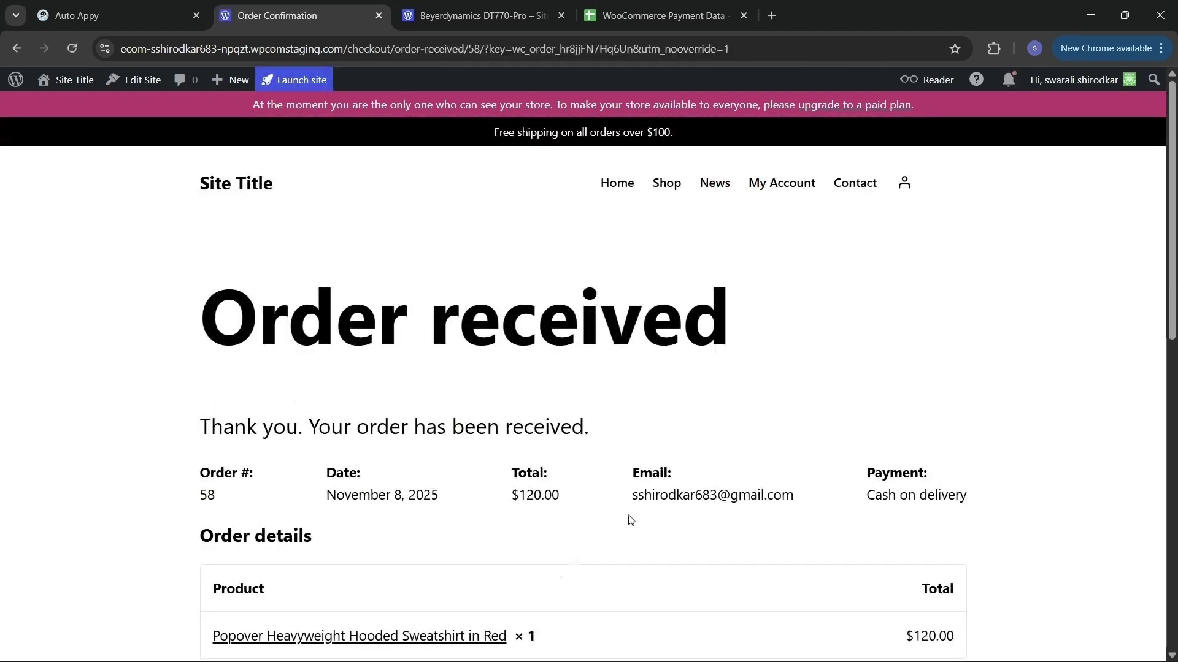
{"action": "scroll", "coordinate": [692, 574], "scroll_direction": "down", "scroll_amount": 3}
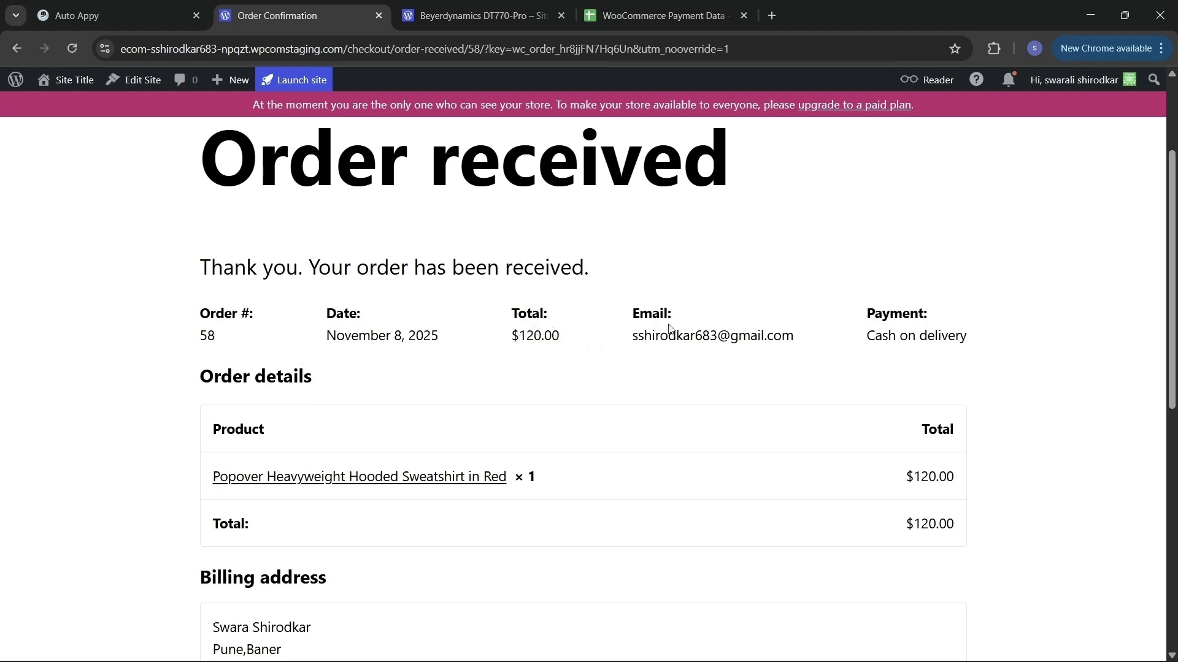
{"action": "scroll", "coordinate": [635, 421], "scroll_direction": "down", "scroll_amount": 1}
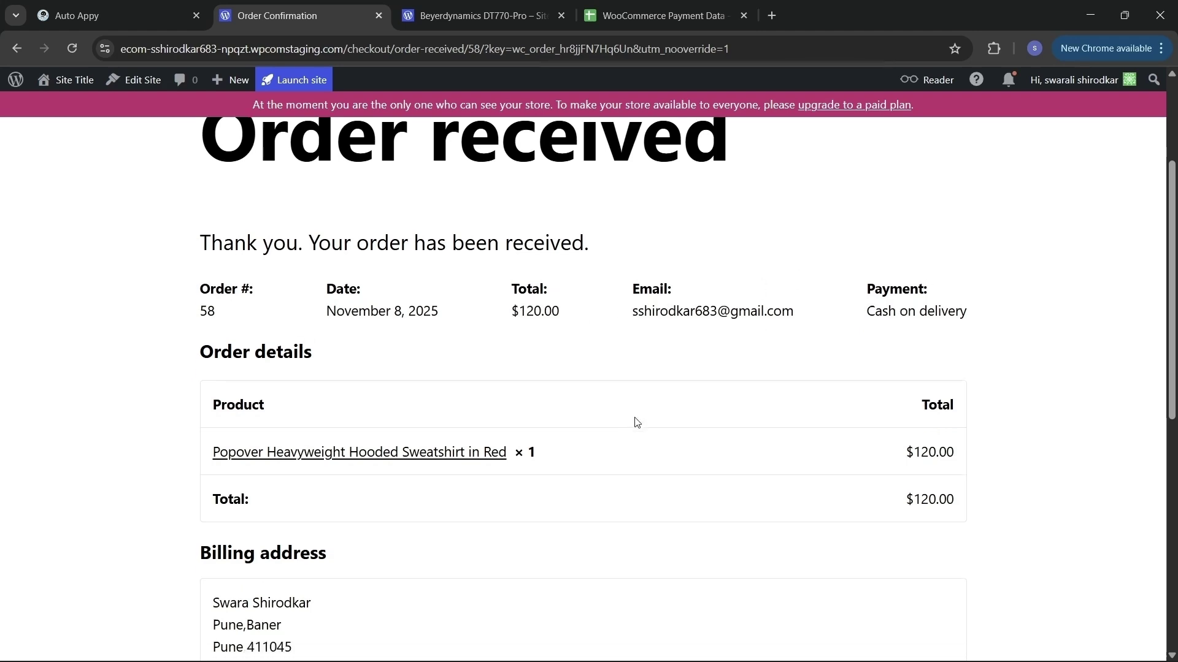
{"action": "scroll", "coordinate": [636, 421], "scroll_direction": "down", "scroll_amount": 3}
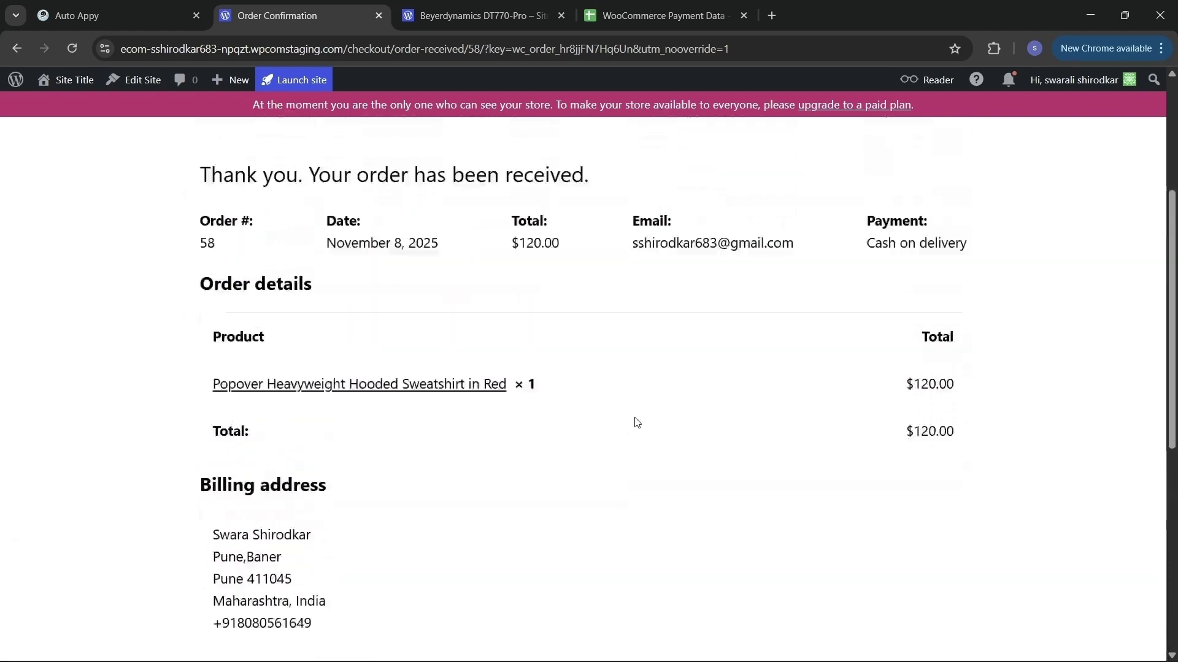
{"action": "scroll", "coordinate": [634, 421], "scroll_direction": "up", "scroll_amount": 4}
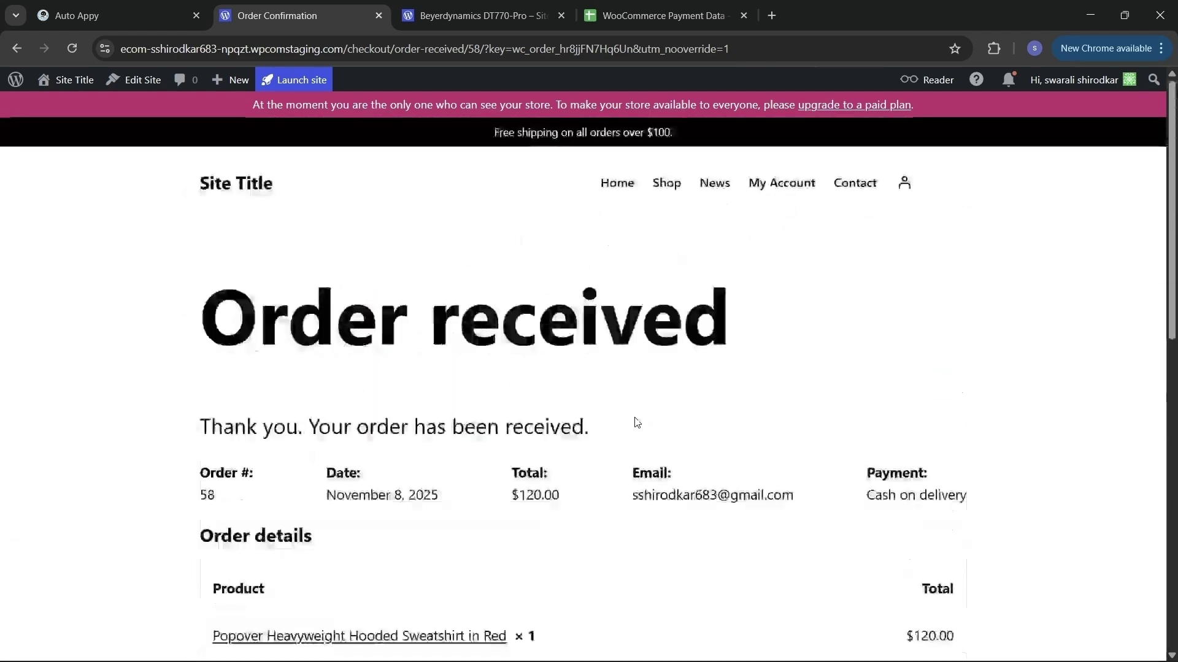
Switch to Auto Appy and check the capture status of the WooCommerce trigger's sample data.
{"action": "left_click", "coordinate": [106, 17]}
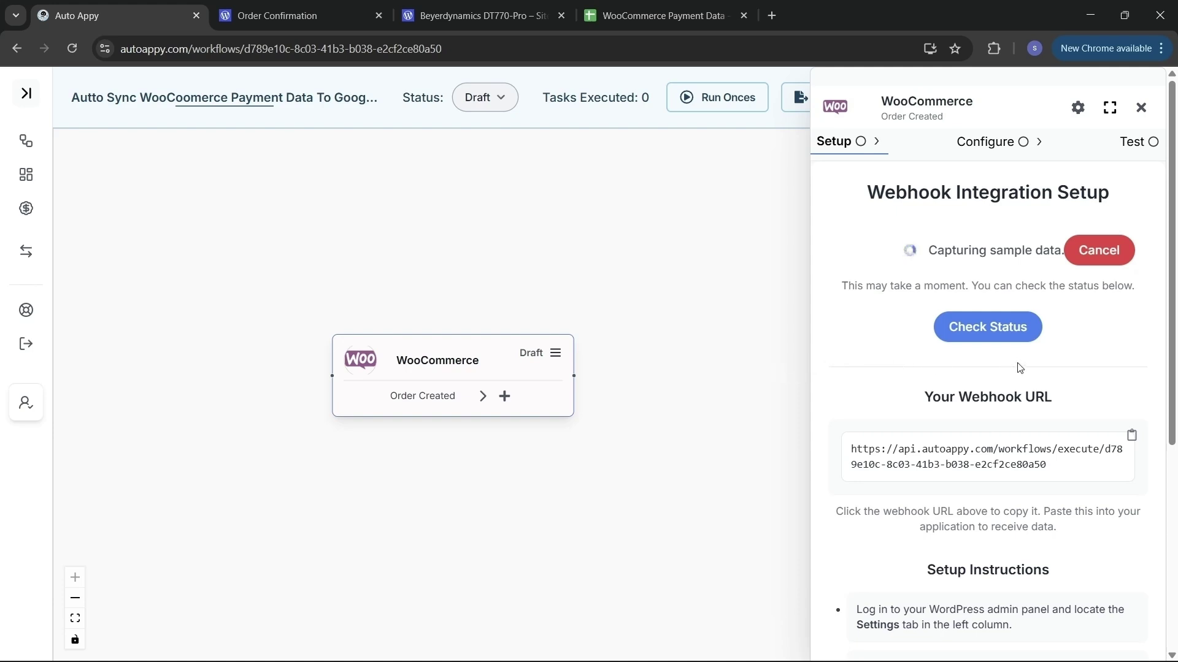
{"action": "left_click", "coordinate": [982, 332]}
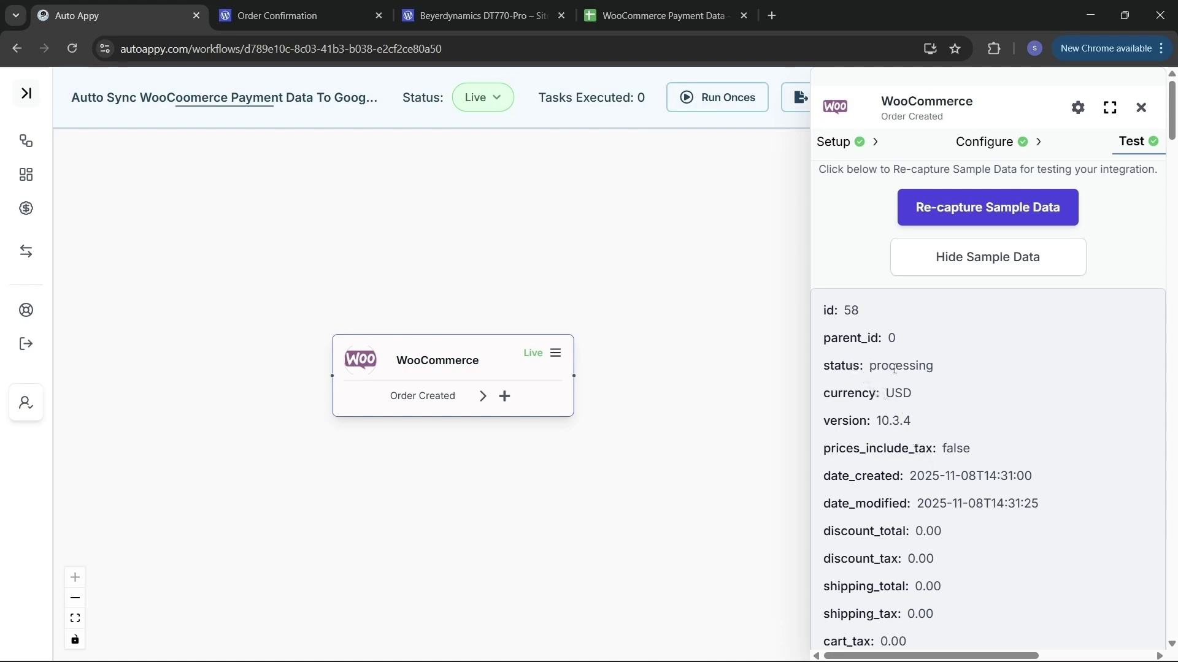
Examine the captured WooCommerce order data, including totals, billing, shipping, payment method and metadata, and close the trigger's settings.
{"action": "scroll", "coordinate": [935, 463], "scroll_direction": "down", "scroll_amount": 5}
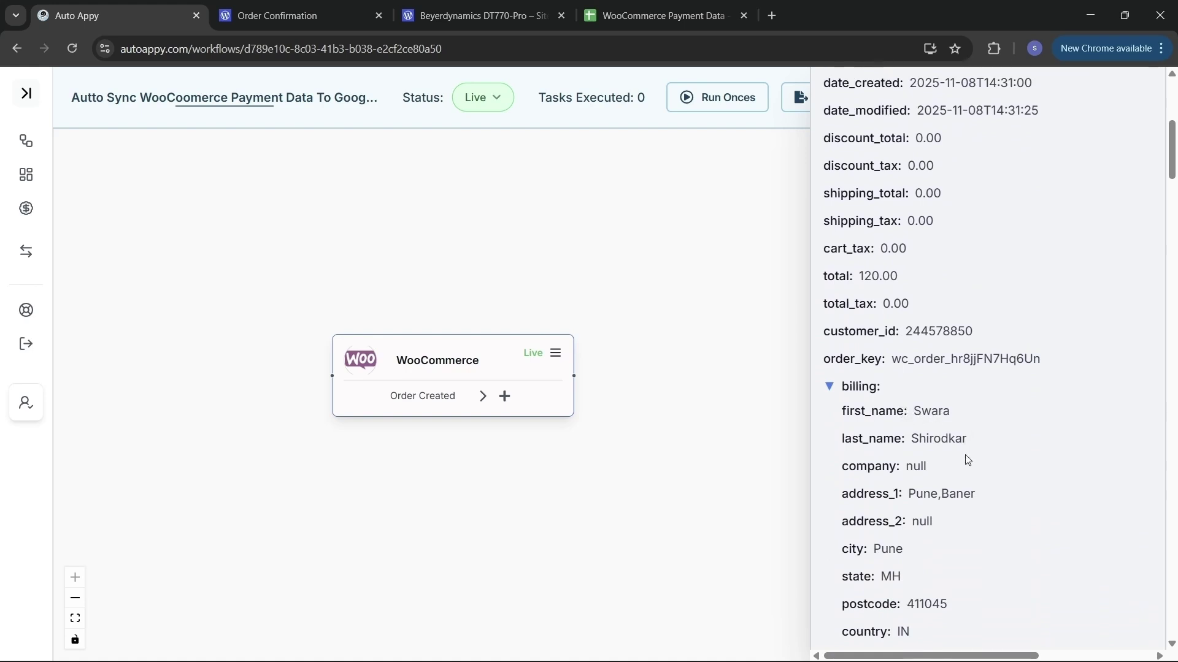
{"action": "scroll", "coordinate": [967, 460], "scroll_direction": "down", "scroll_amount": 1}
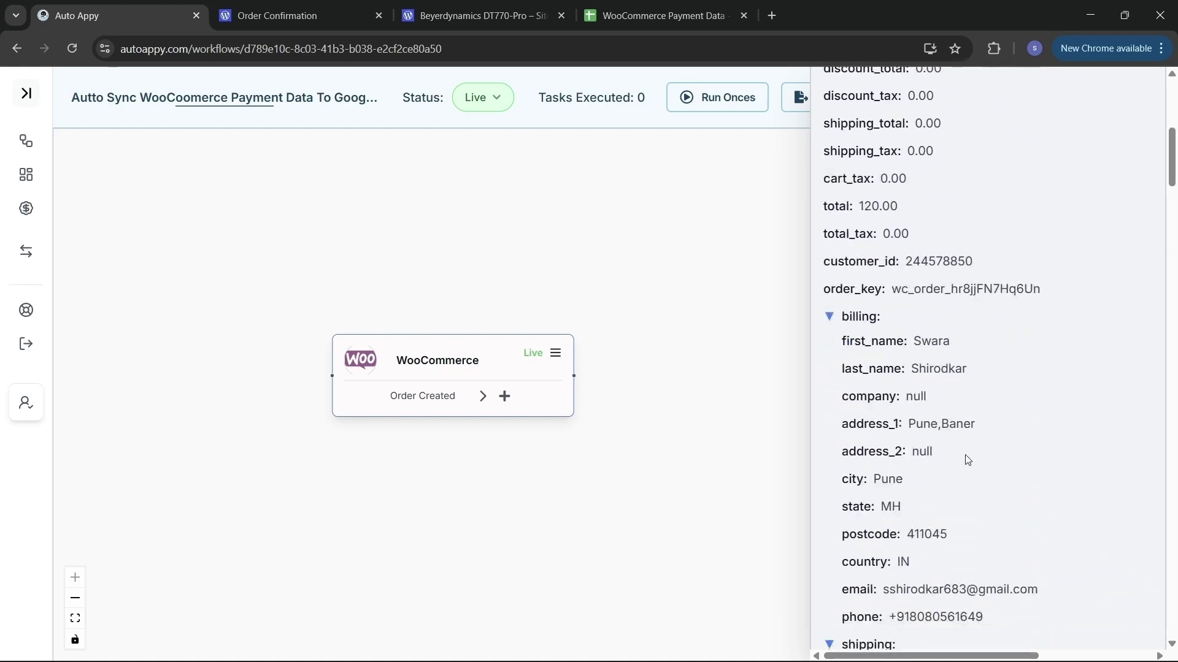
{"action": "scroll", "coordinate": [967, 460], "scroll_direction": "down", "scroll_amount": 3}
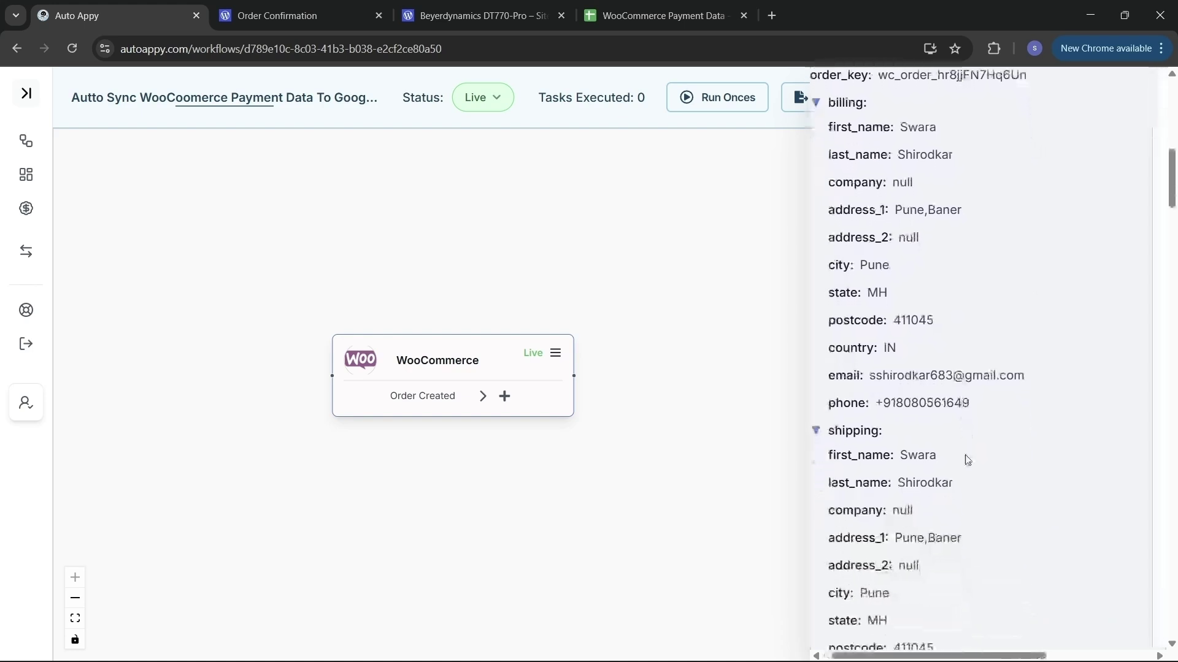
{"action": "scroll", "coordinate": [967, 460], "scroll_direction": "down", "scroll_amount": 2}
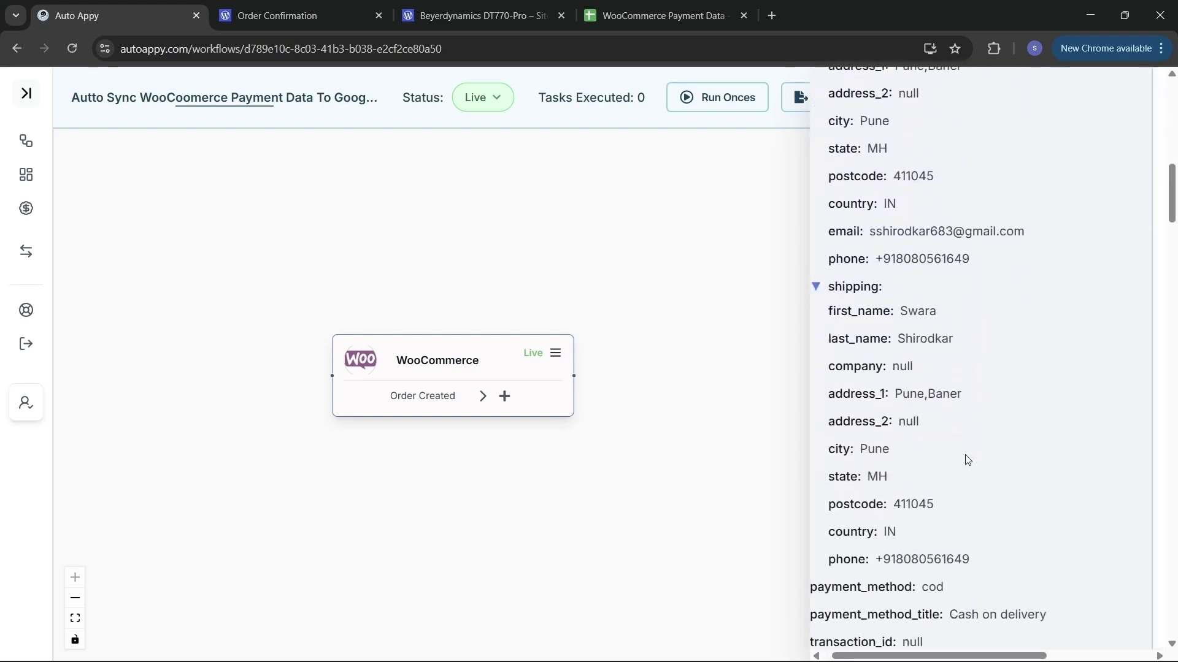
{"action": "scroll", "coordinate": [967, 460], "scroll_direction": "down", "scroll_amount": 2}
{"action": "scroll", "coordinate": [967, 460], "scroll_direction": "down", "scroll_amount": 1}
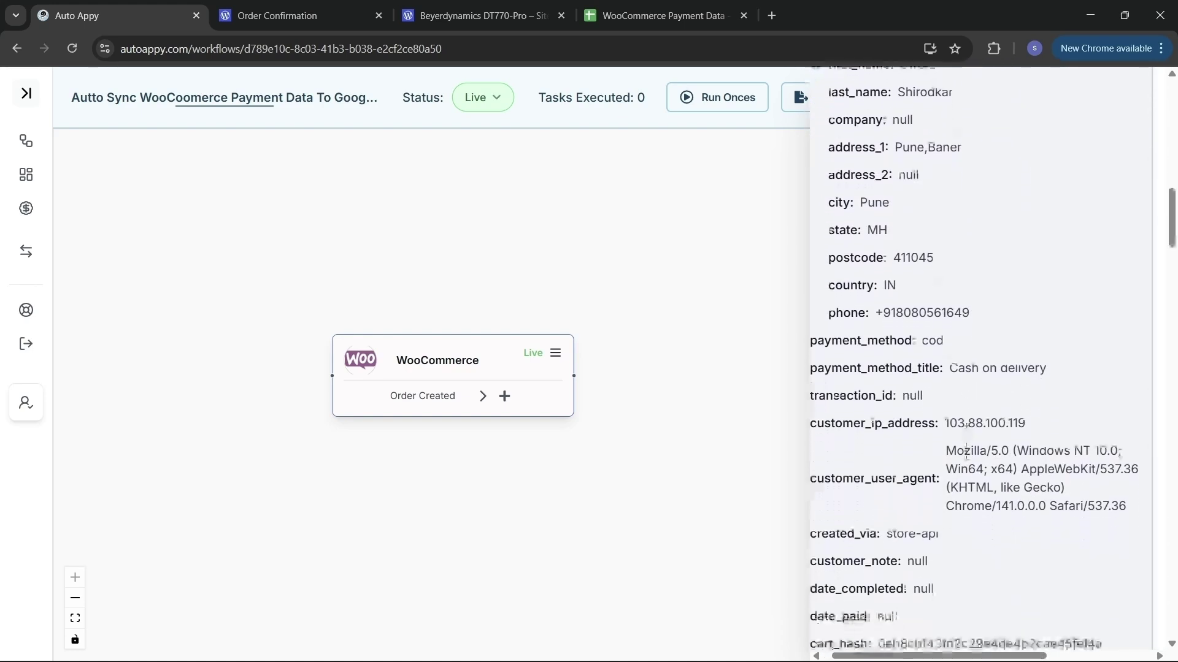
{"action": "scroll", "coordinate": [966, 453], "scroll_direction": "down", "scroll_amount": 5}
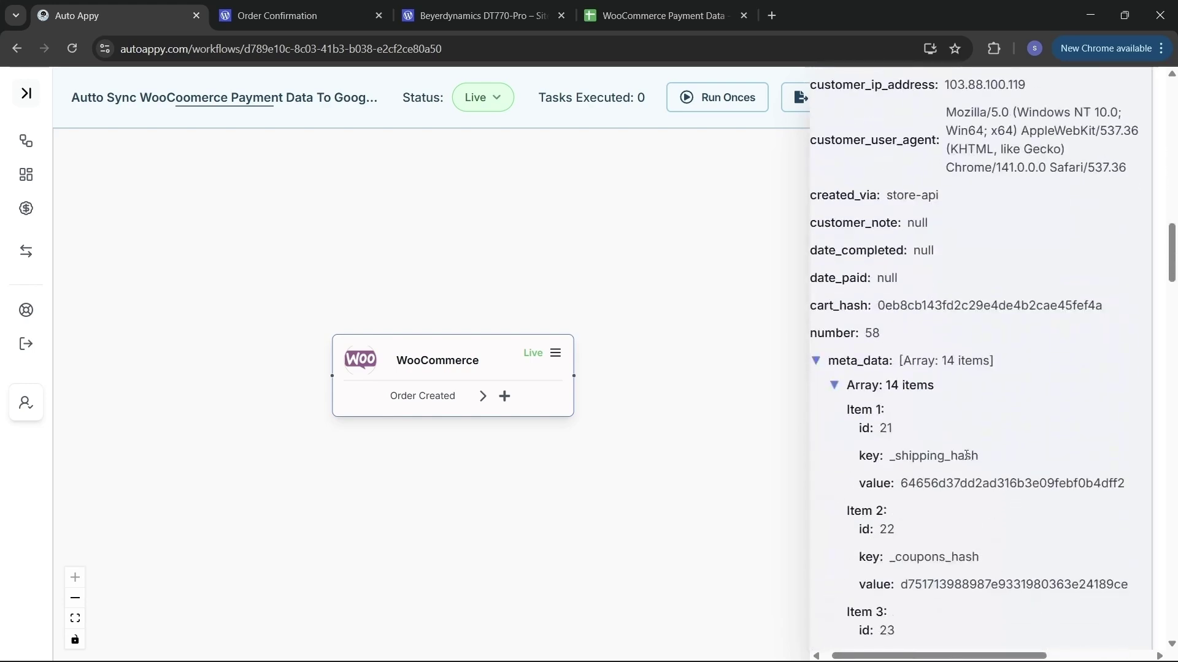
{"action": "scroll", "coordinate": [966, 455], "scroll_direction": "down", "scroll_amount": 9}
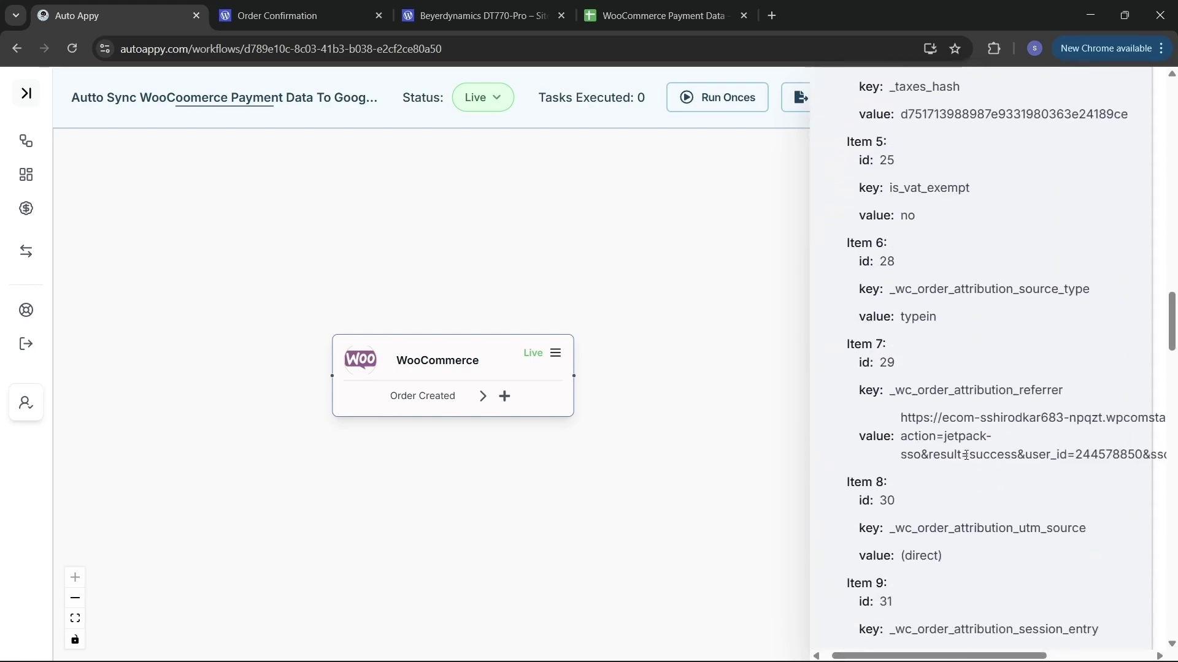
{"action": "scroll", "coordinate": [966, 455], "scroll_direction": "down", "scroll_amount": 5}
{"action": "scroll", "coordinate": [967, 460], "scroll_direction": "up", "scroll_amount": 8}
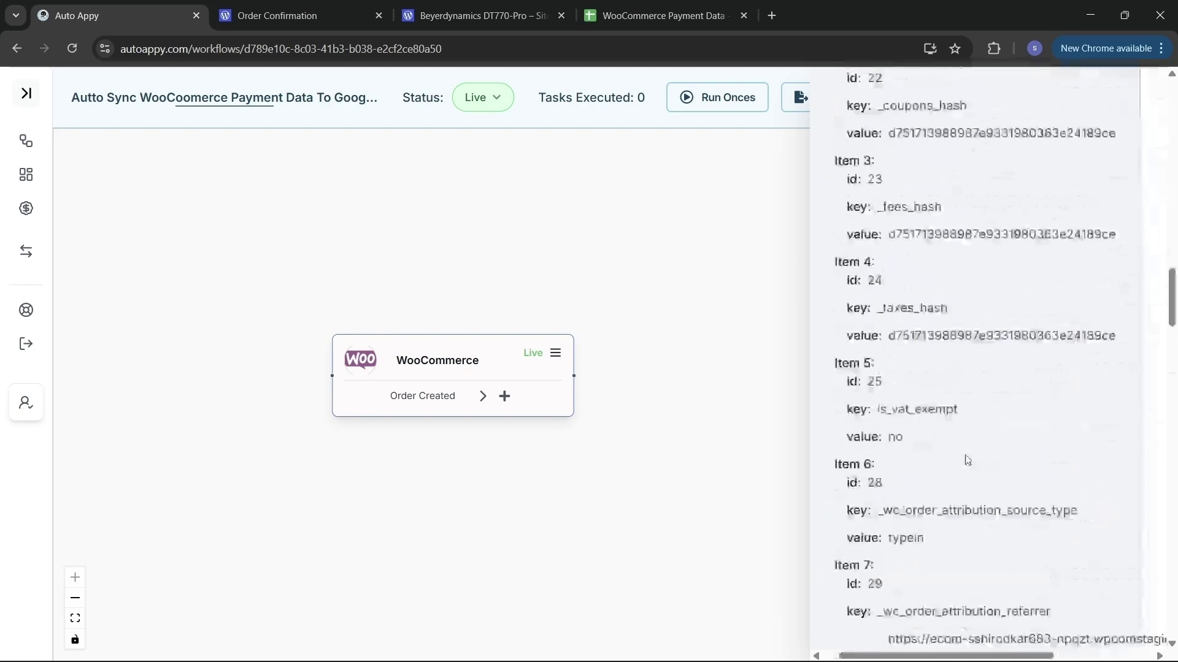
{"action": "scroll", "coordinate": [967, 460], "scroll_direction": "up", "scroll_amount": 20}
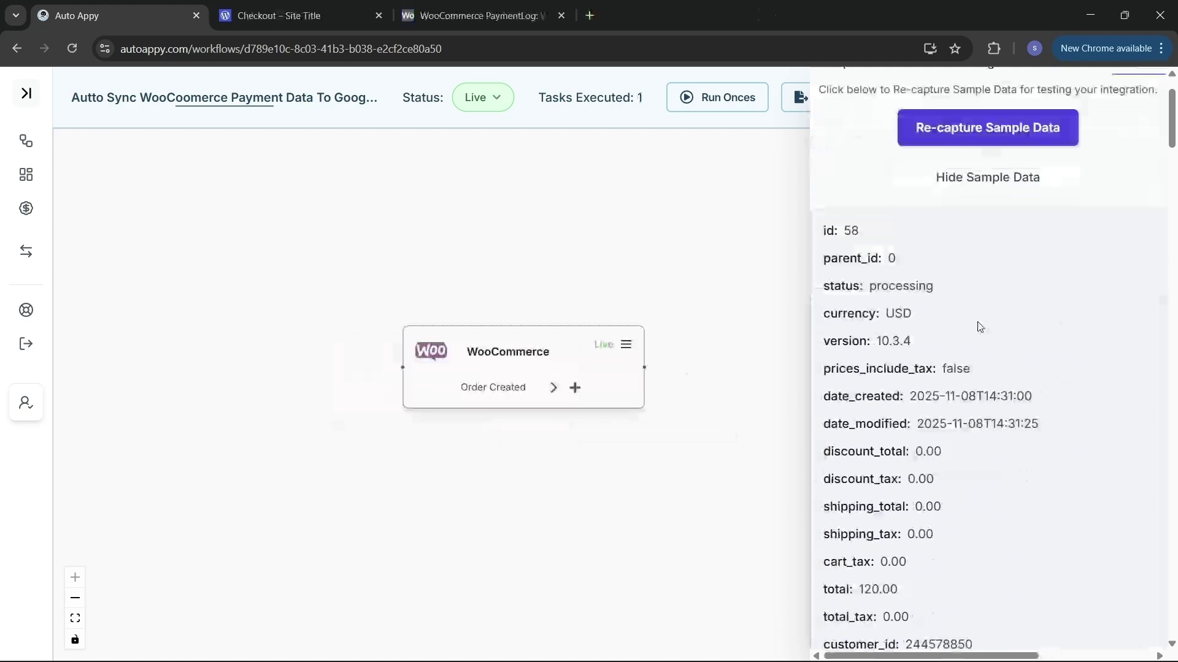
{"action": "scroll", "coordinate": [978, 325], "scroll_direction": "up", "scroll_amount": 2}
{"action": "scroll", "coordinate": [978, 324], "scroll_direction": "down", "scroll_amount": 3}
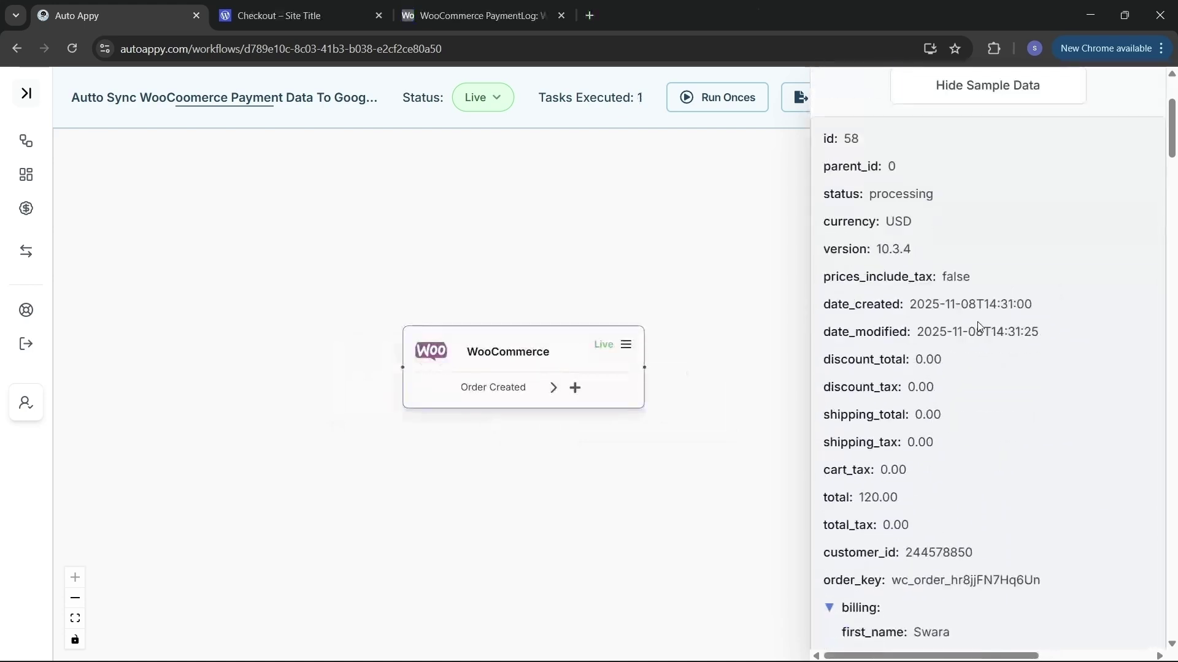
{"action": "scroll", "coordinate": [977, 323], "scroll_direction": "down", "scroll_amount": 2}
{"action": "scroll", "coordinate": [978, 325], "scroll_direction": "up", "scroll_amount": 5}
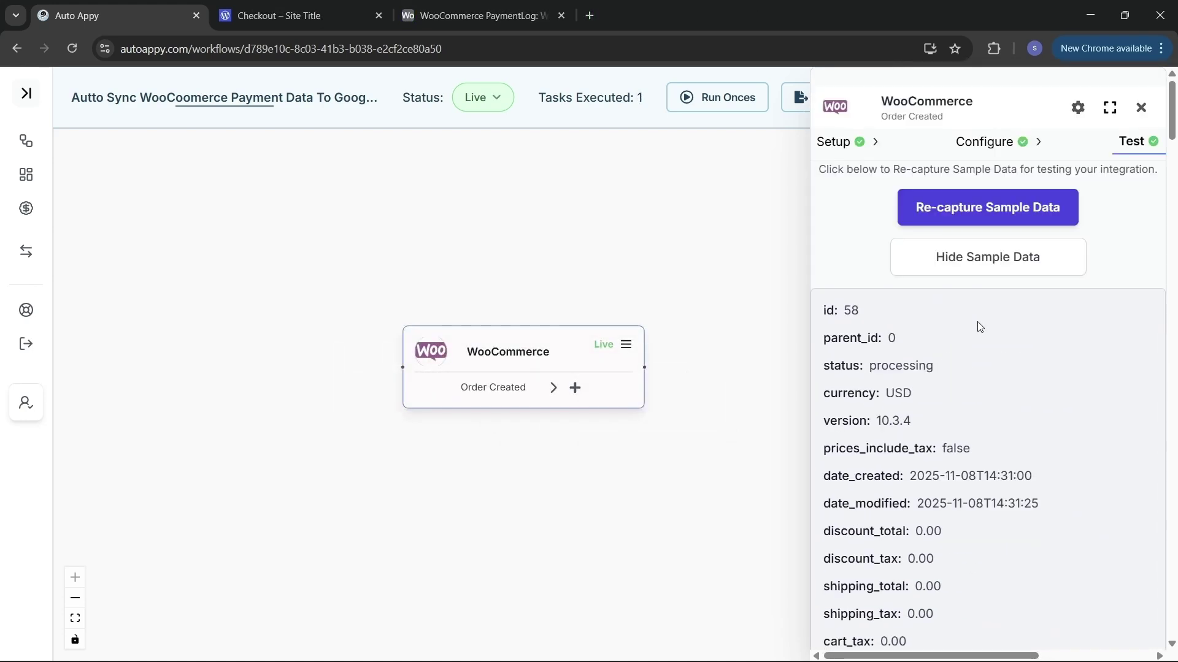
{"action": "left_click", "coordinate": [1142, 108]}
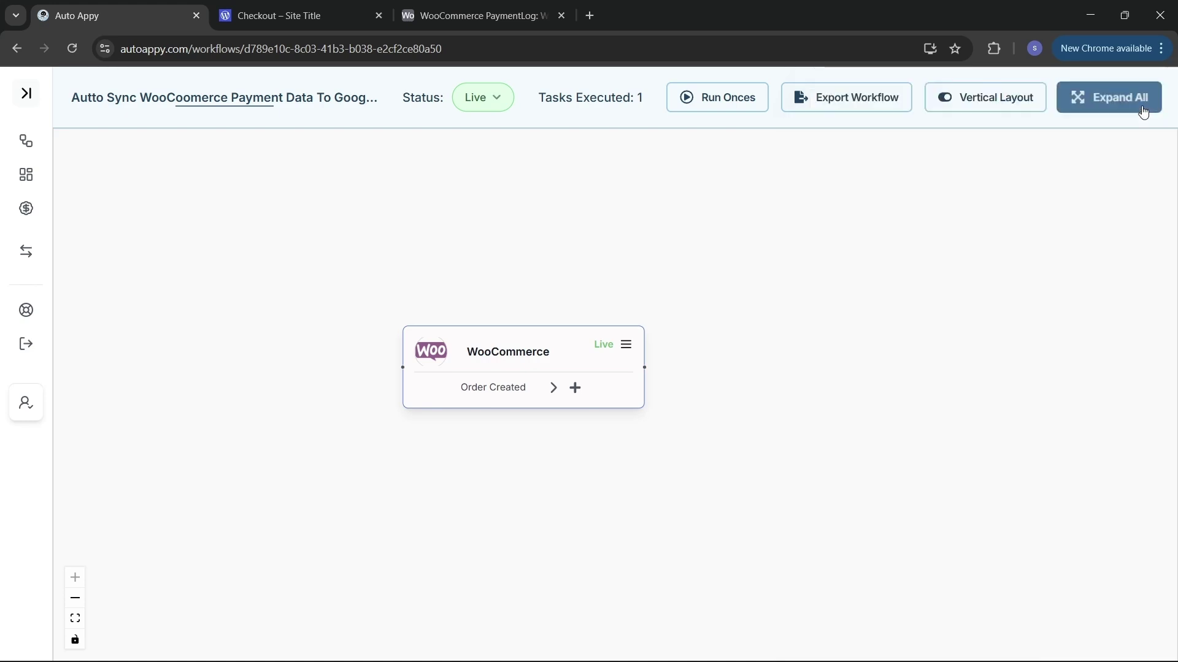
Add an Airtable node with the Create Record action after the WooCommerce Order Created trigger.
{"action": "left_click", "coordinate": [577, 394]}
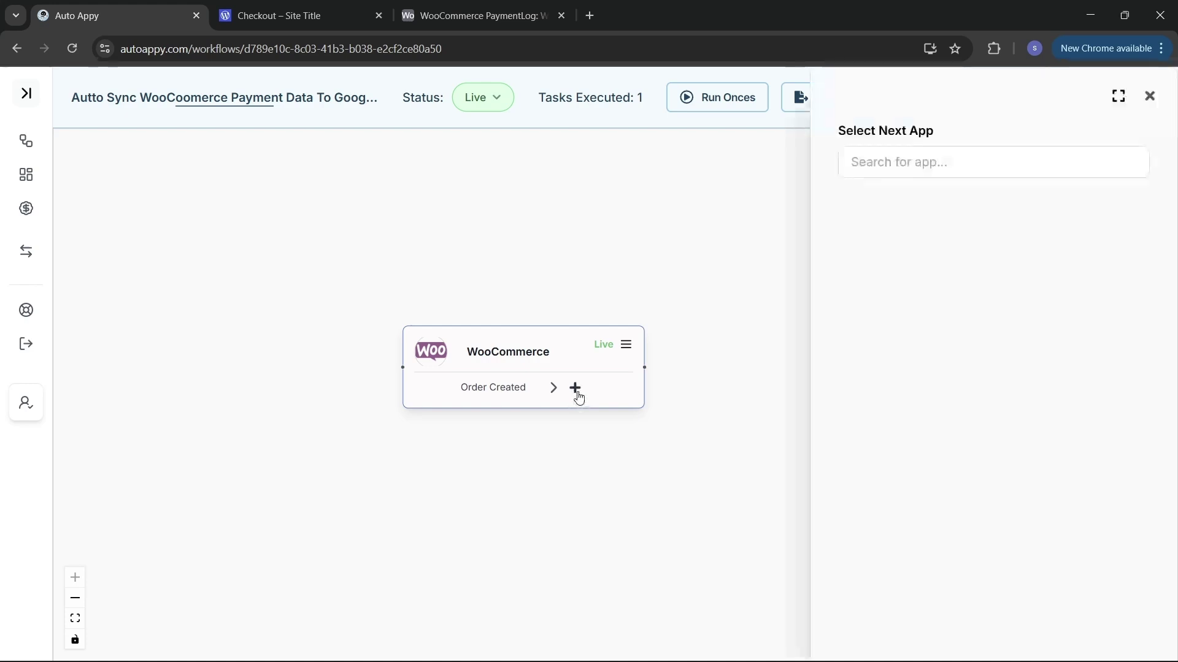
{"action": "left_click", "coordinate": [955, 167]}
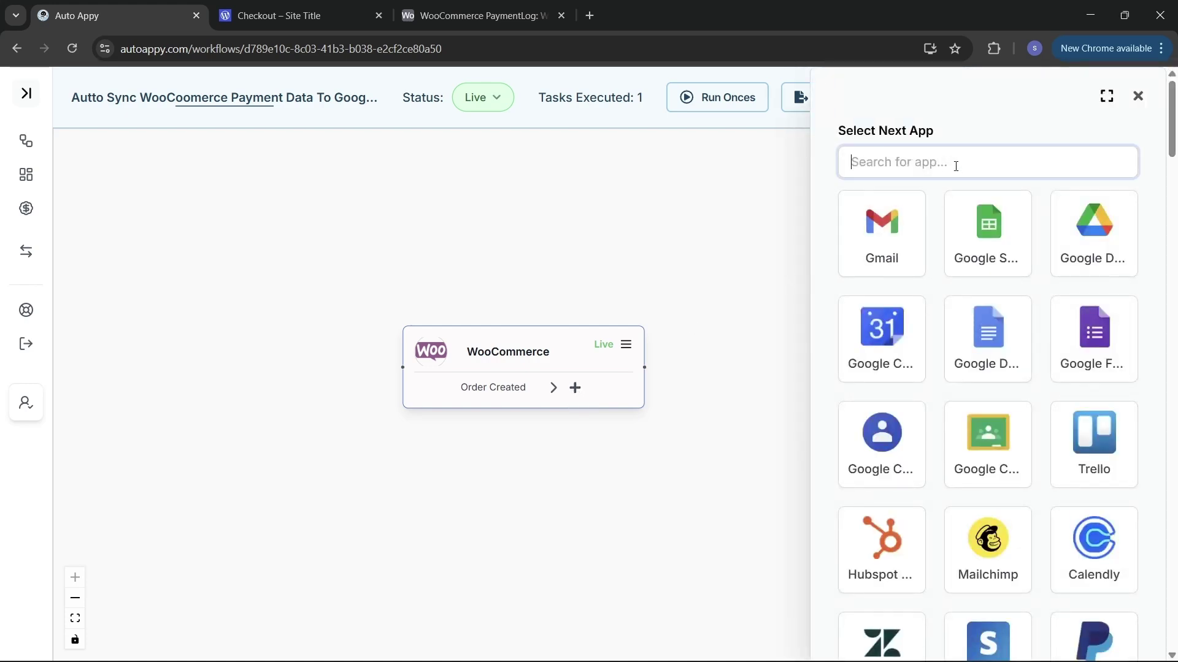
{"action": "type", "text": "airt"}
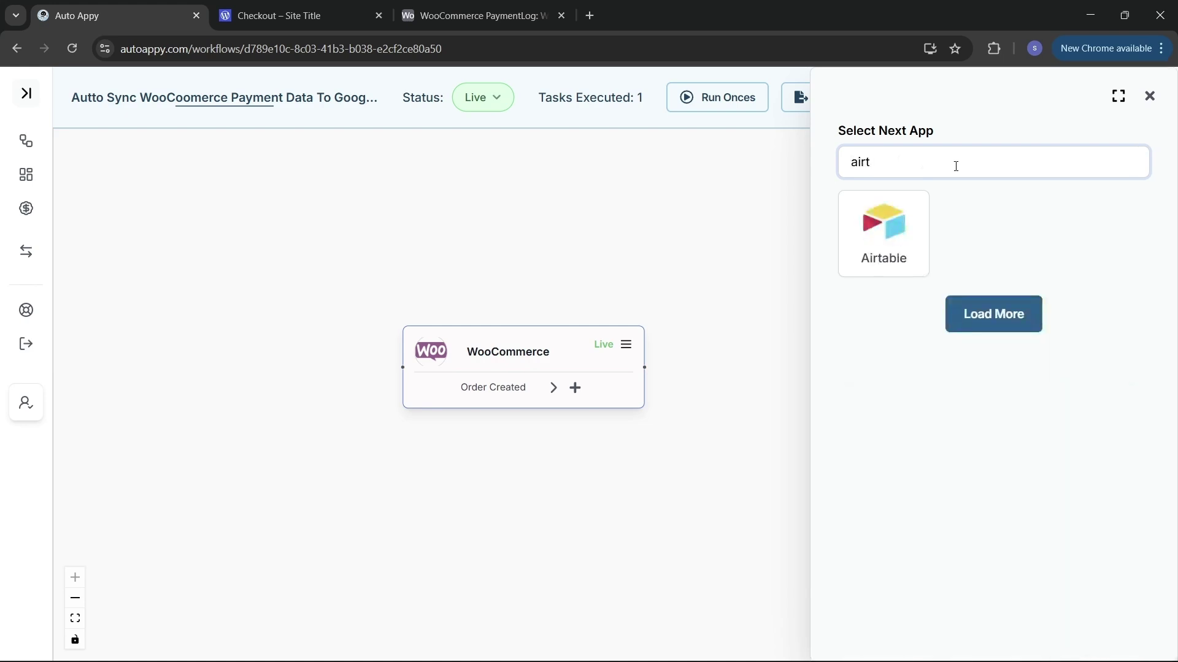
{"action": "left_click", "coordinate": [875, 213]}
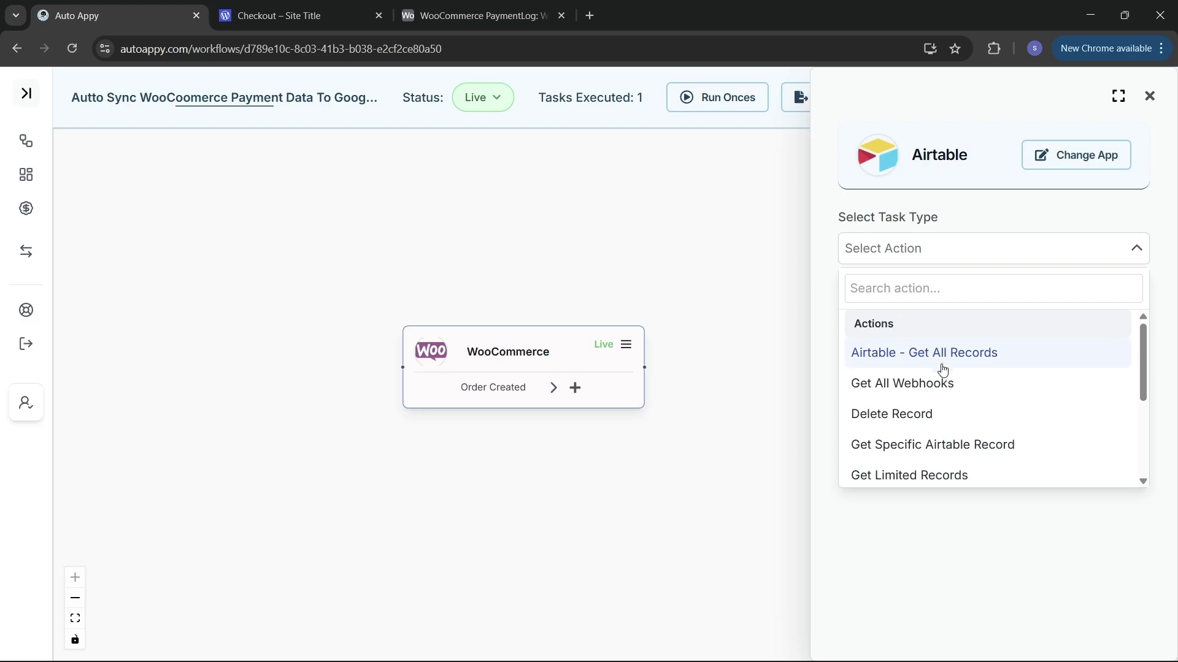
{"action": "scroll", "coordinate": [943, 369], "scroll_direction": "down", "scroll_amount": 1}
{"action": "left_click", "coordinate": [943, 283]}
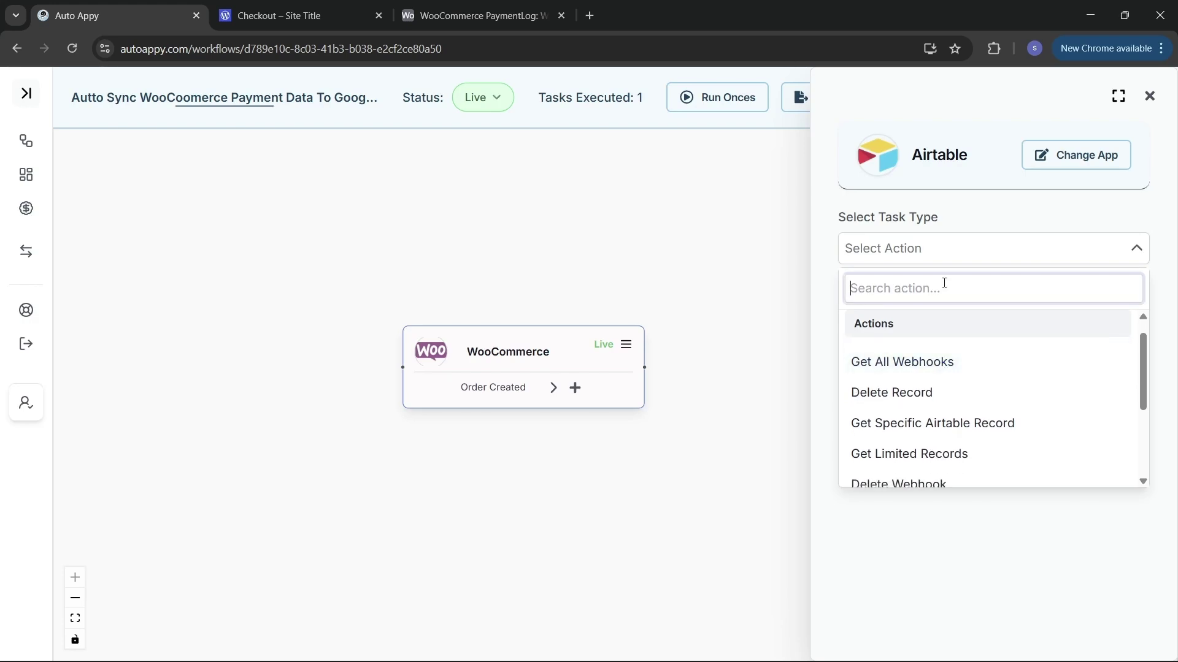
{"action": "type", "text": "crea"}
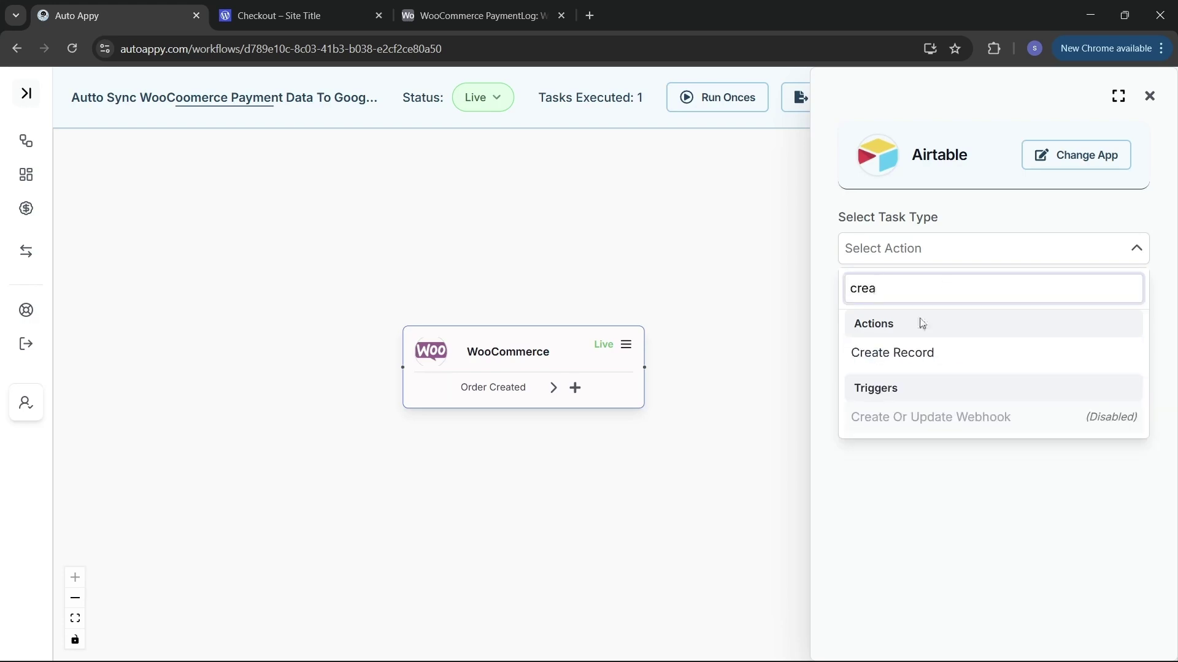
{"action": "left_click", "coordinate": [909, 356]}
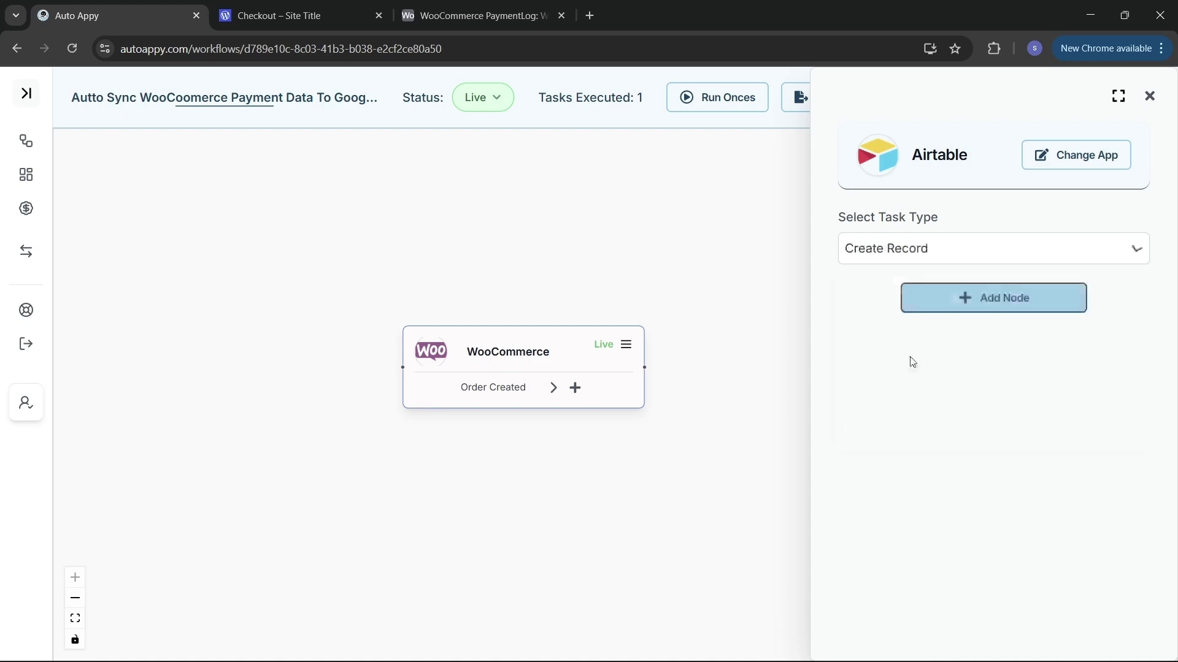
{"action": "left_click", "coordinate": [998, 312]}
{"action": "left_click", "coordinate": [1006, 255]}
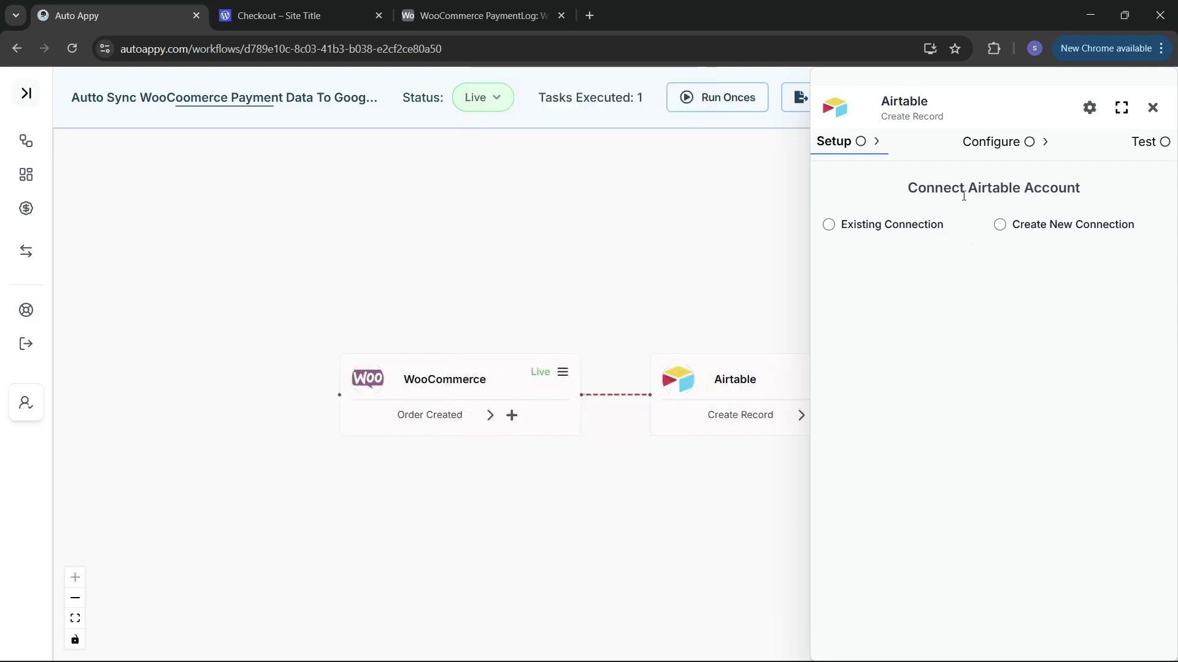
Create a new Airtable connection named Airtable #9, granting AutoAppy access to all resources and the WooCommerce PaymentLog base.
{"action": "left_click", "coordinate": [1001, 226]}
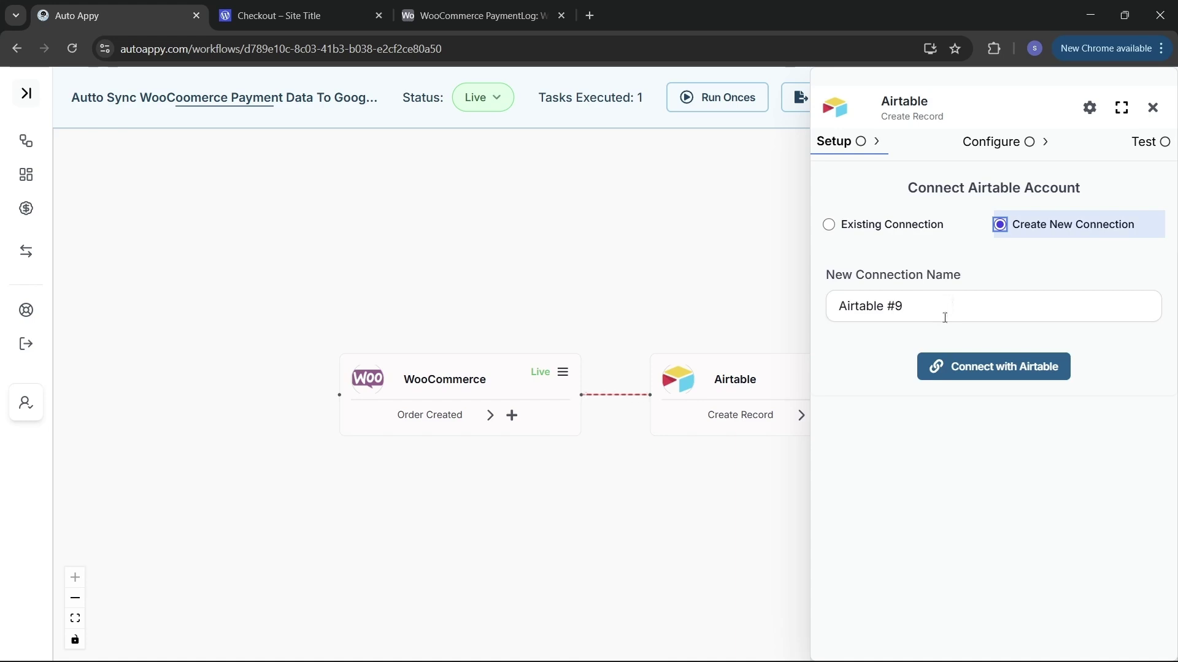
{"action": "left_click", "coordinate": [966, 370]}
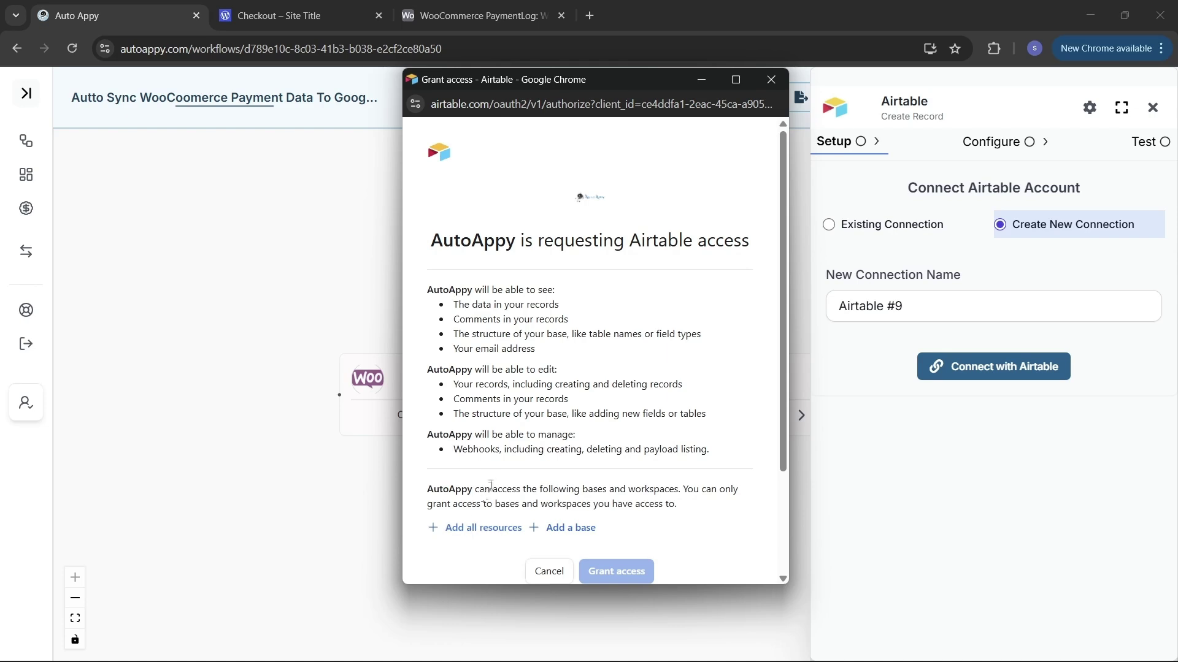
{"action": "scroll", "coordinate": [505, 479], "scroll_direction": "down", "scroll_amount": 2}
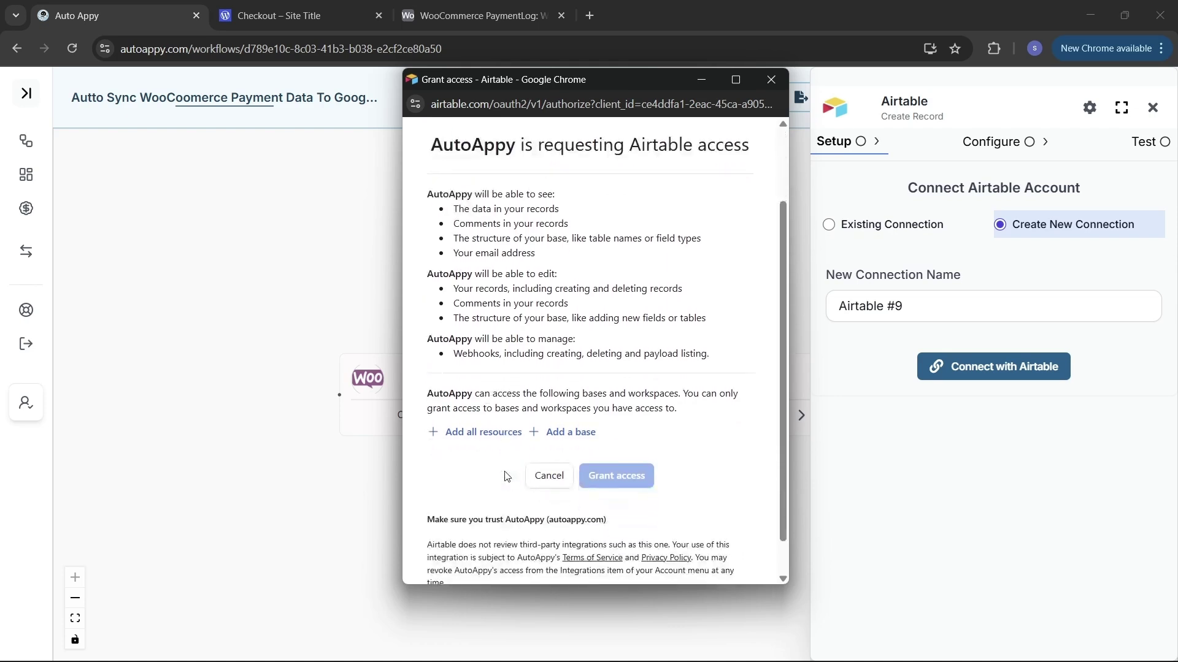
{"action": "left_click", "coordinate": [483, 432]}
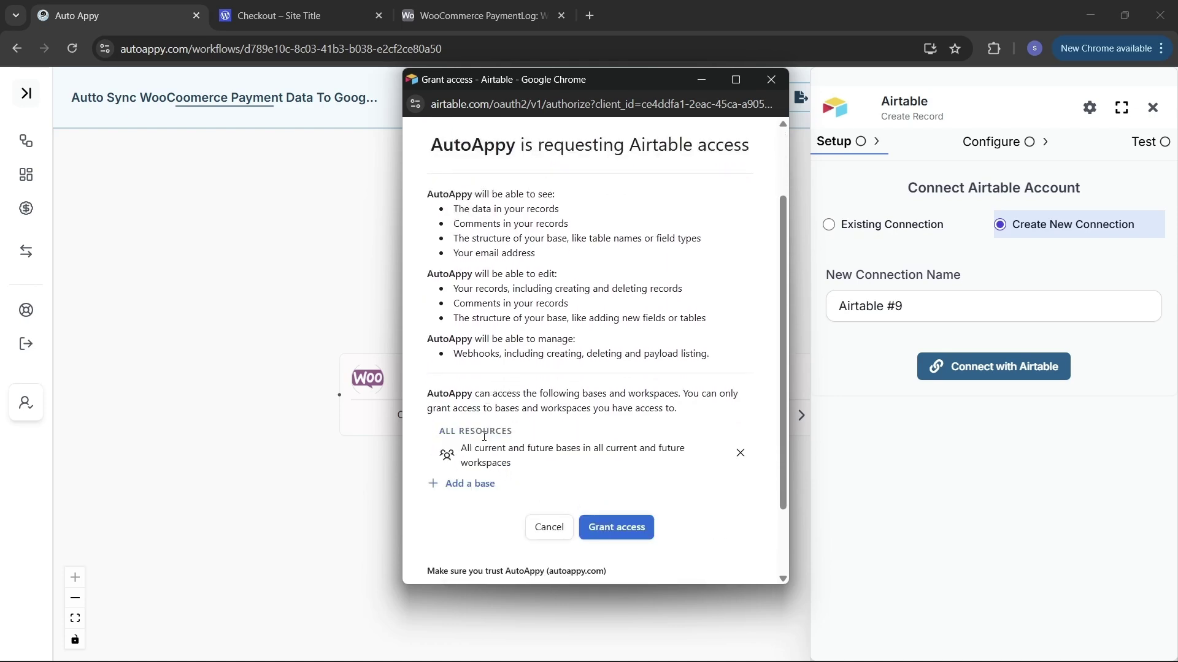
{"action": "left_click", "coordinate": [484, 484]}
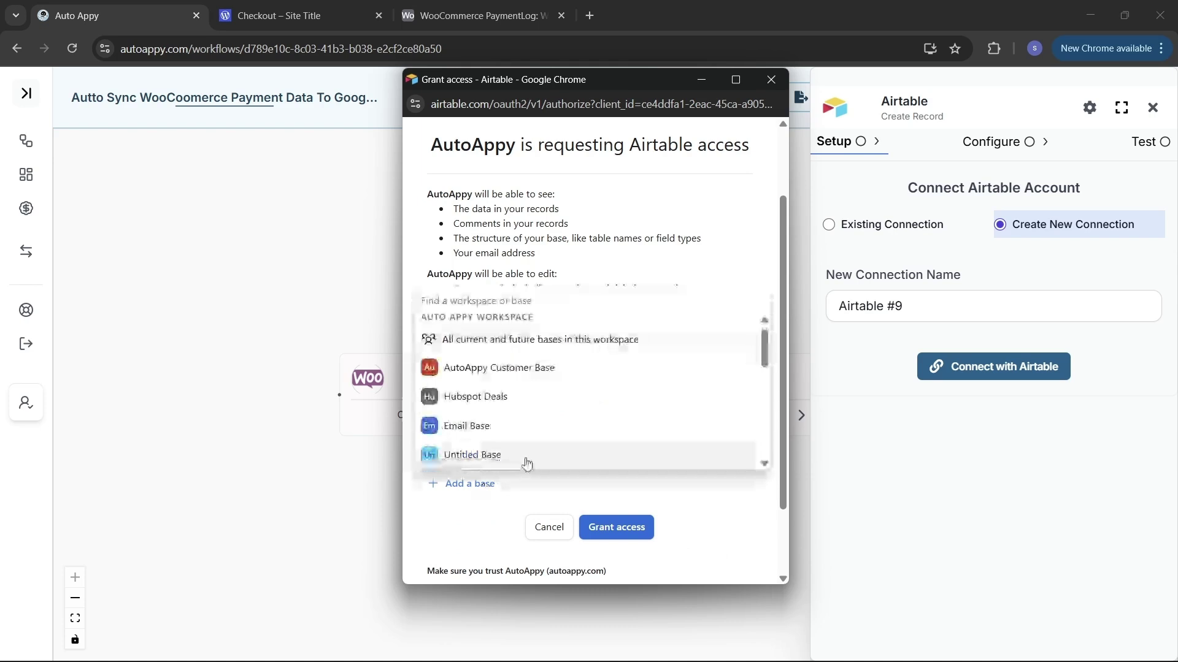
{"action": "scroll", "coordinate": [580, 407], "scroll_direction": "down", "scroll_amount": 5}
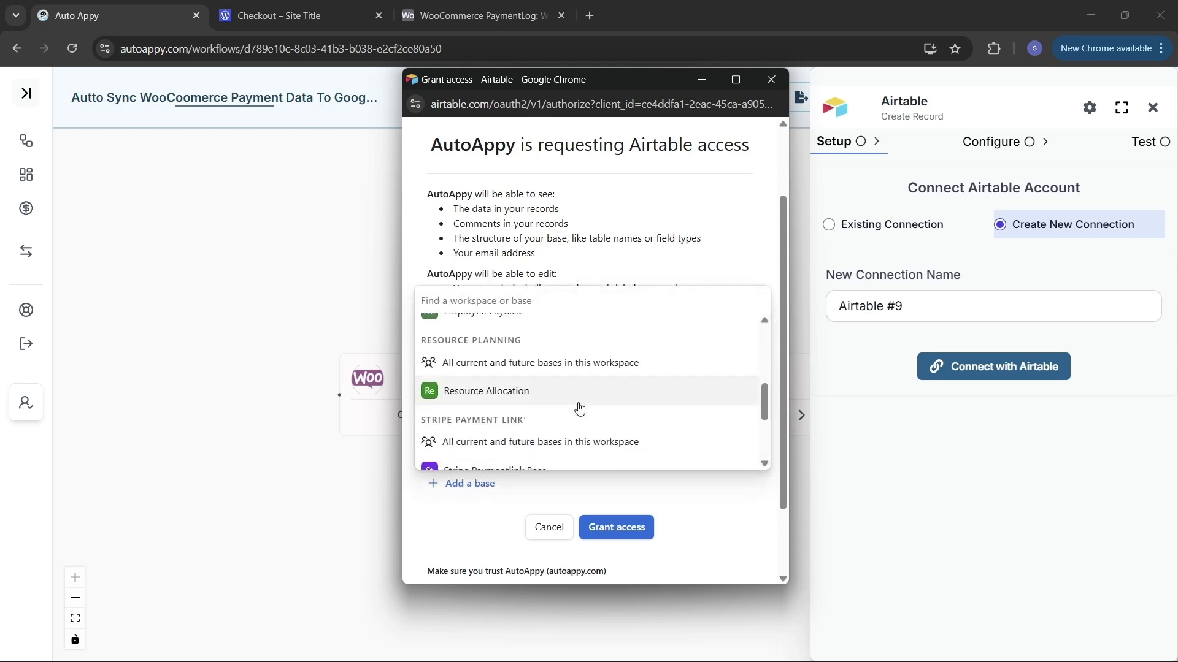
{"action": "scroll", "coordinate": [579, 408], "scroll_direction": "down", "scroll_amount": 1}
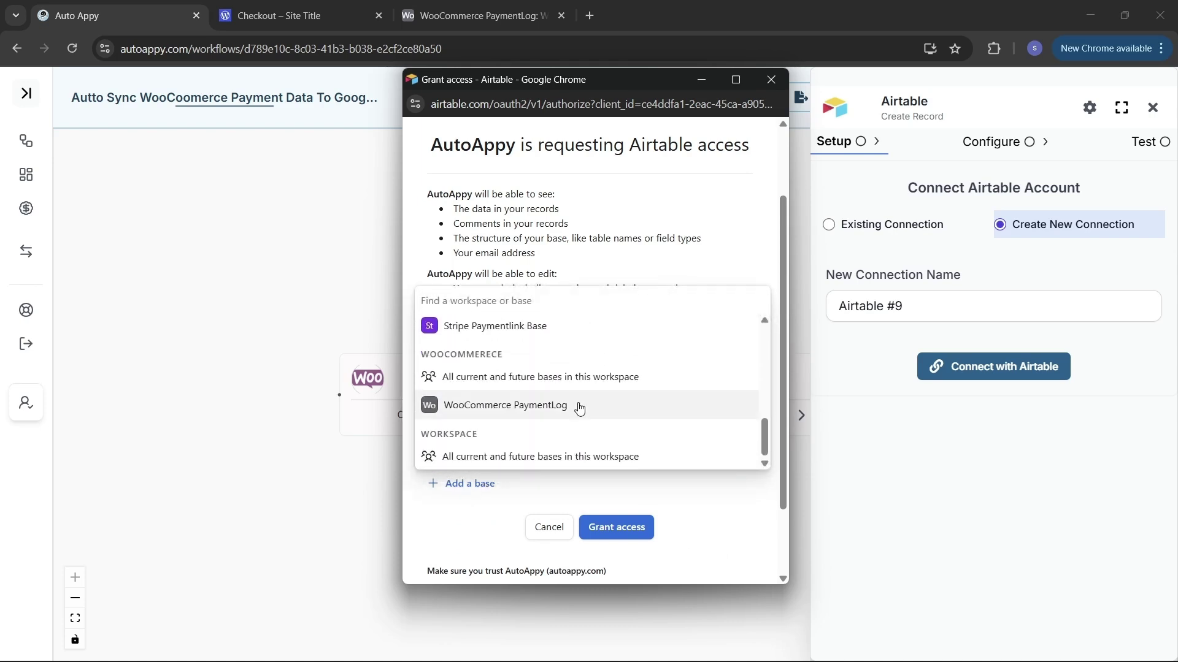
{"action": "left_click", "coordinate": [543, 407]}
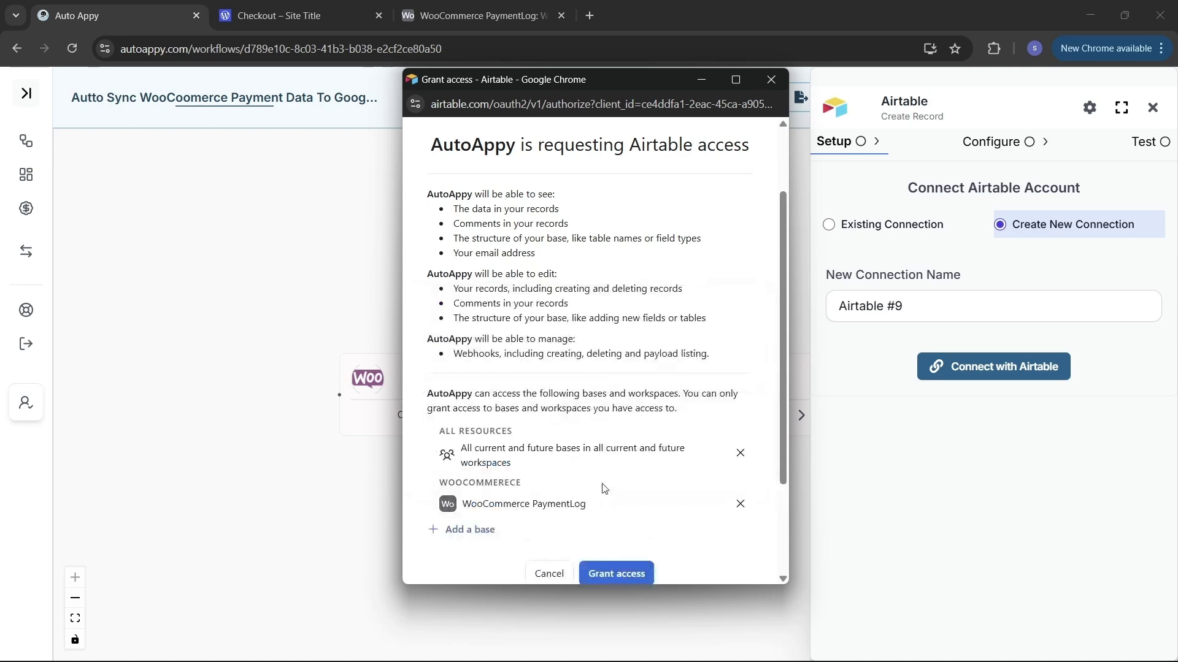
{"action": "scroll", "coordinate": [604, 488], "scroll_direction": "down", "scroll_amount": 1}
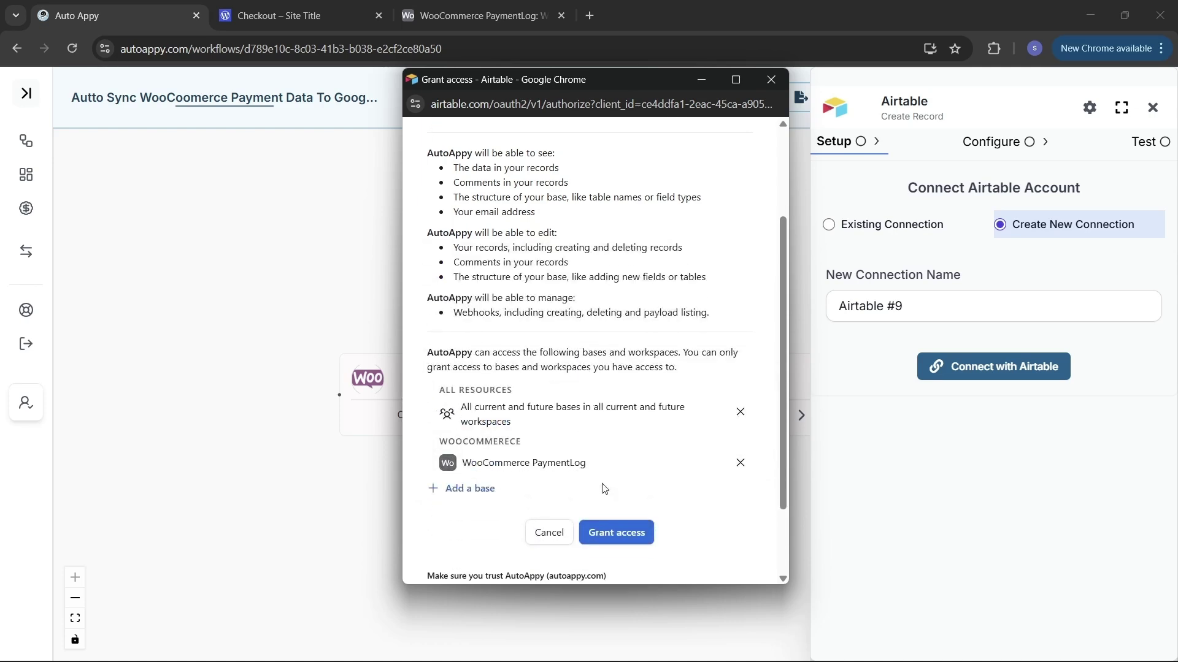
{"action": "left_click", "coordinate": [616, 531]}
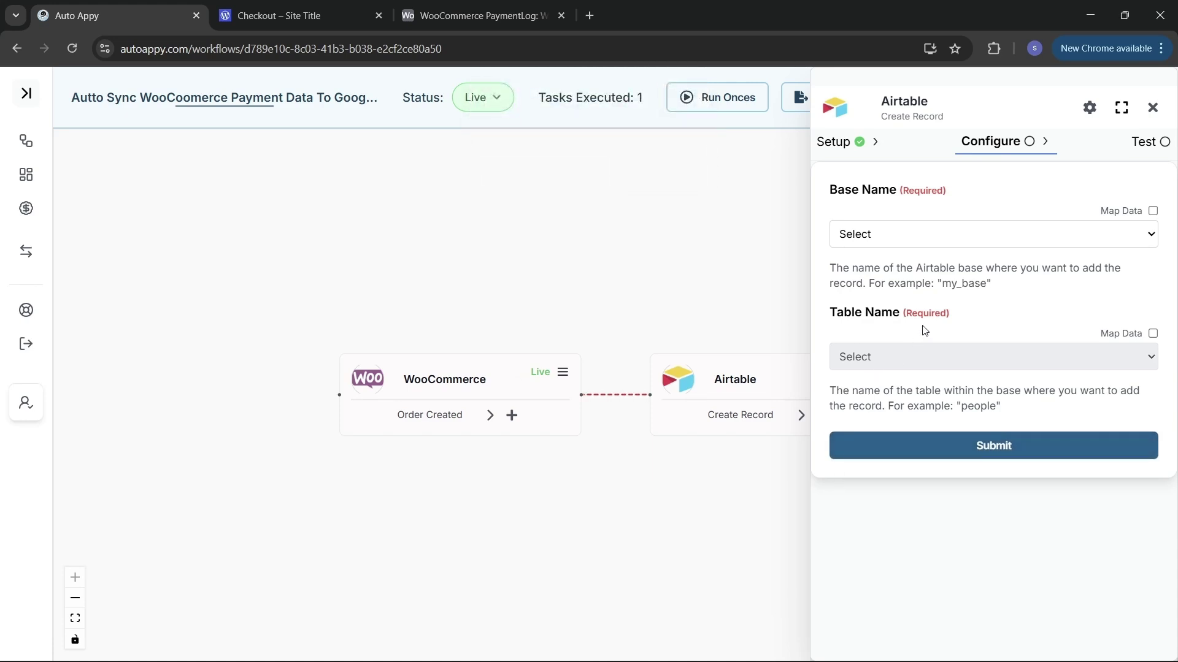
Set the Create Record action's base to WooCommerce PaymentLog and its table to WooCommerce Purchase Log.
{"action": "left_click", "coordinate": [949, 234]}
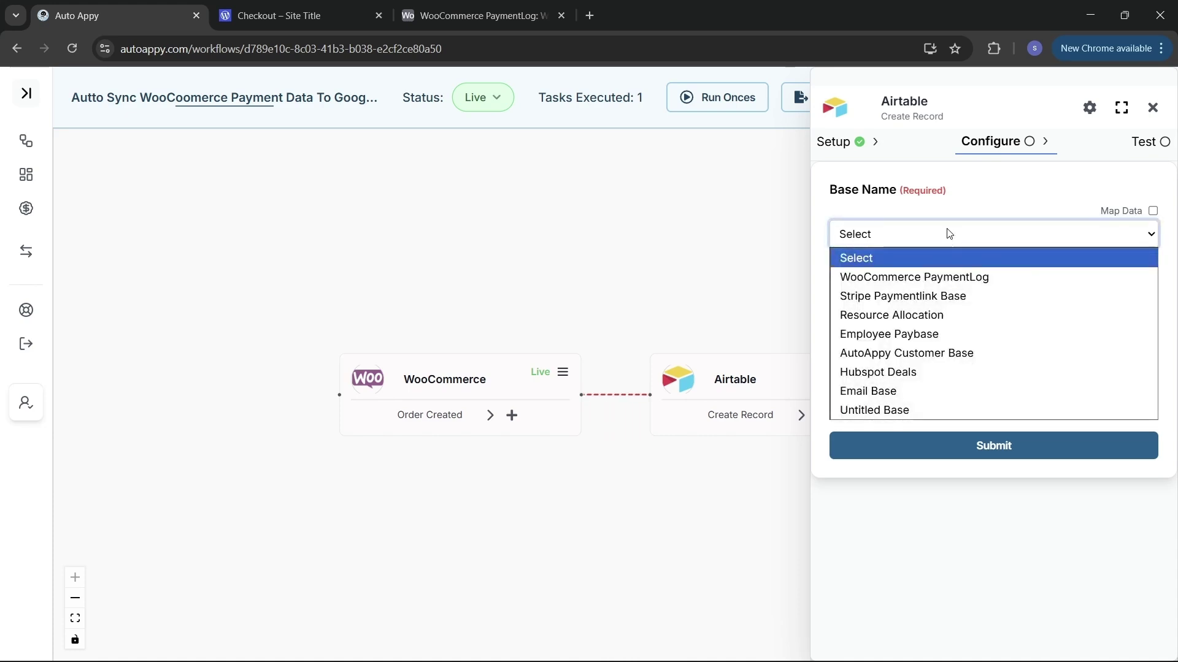
{"action": "left_click", "coordinate": [911, 279]}
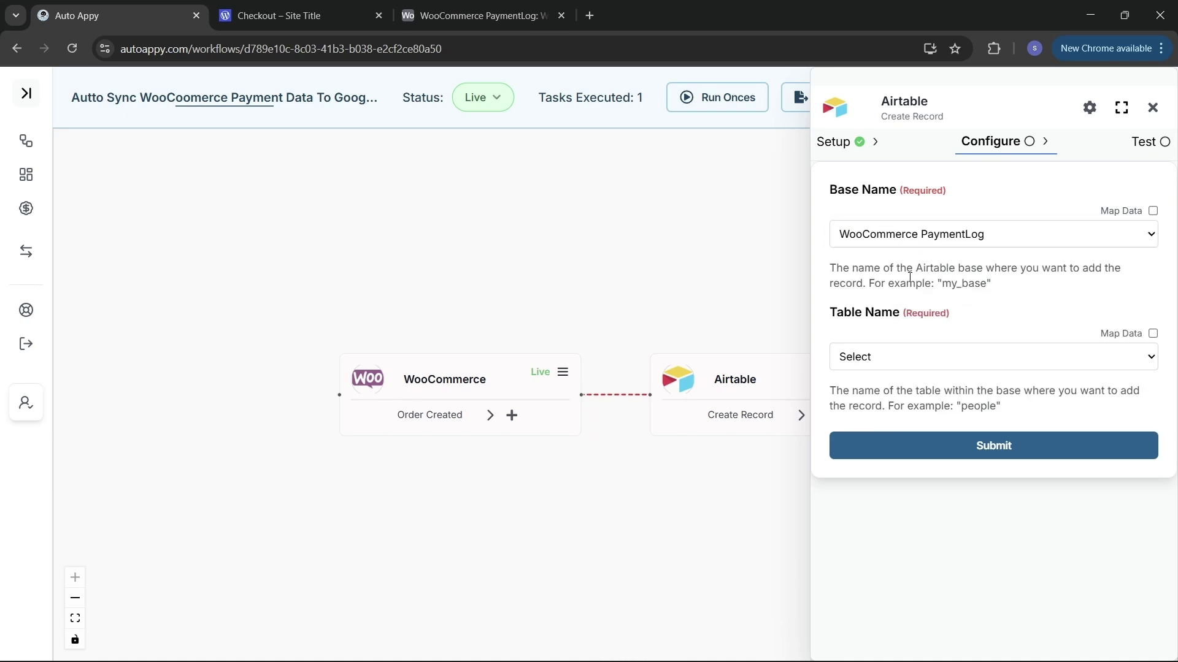
{"action": "left_click", "coordinate": [921, 358]}
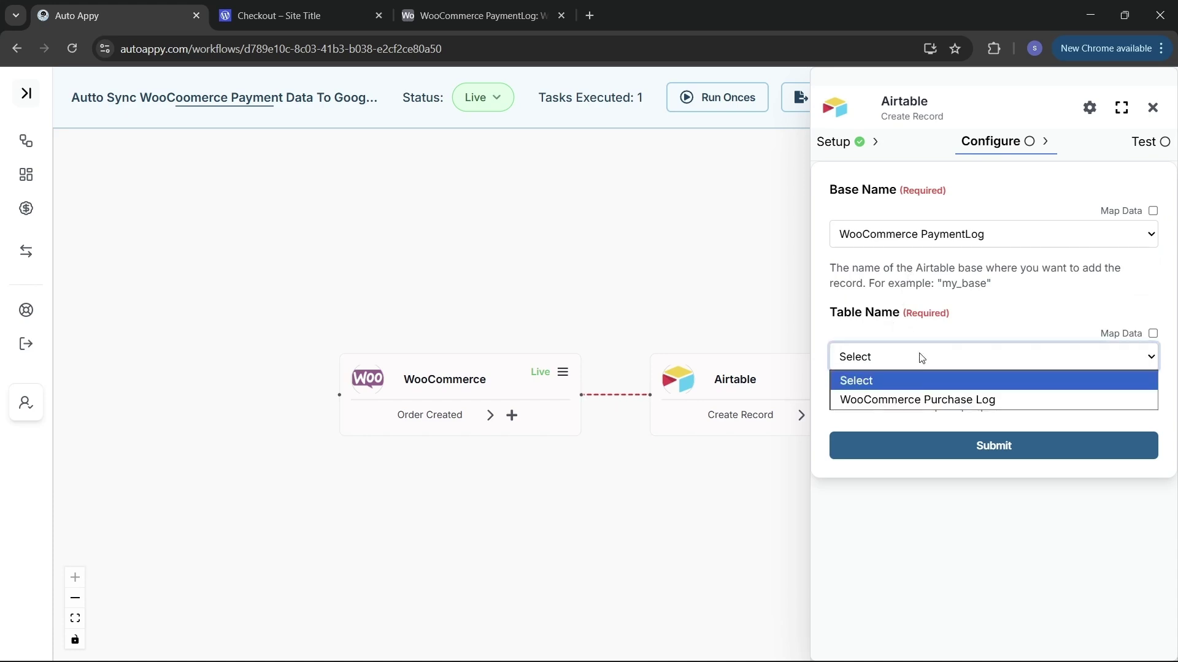
{"action": "left_click", "coordinate": [880, 400]}
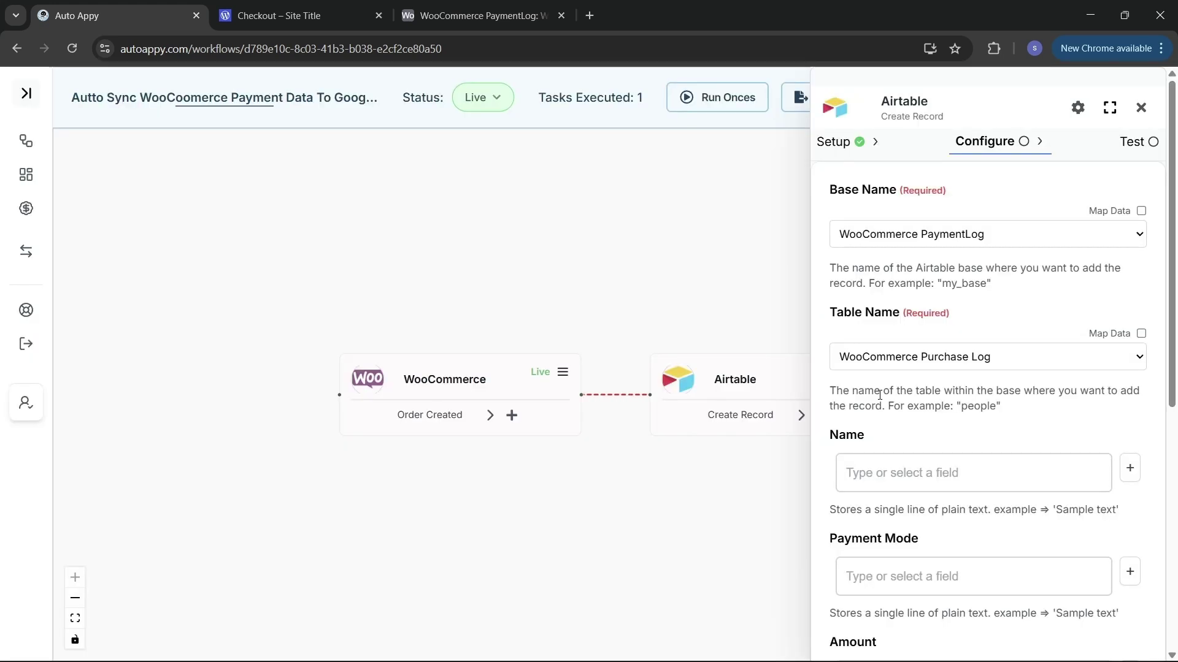
Compare the purchase log table's columns in Airtable with the record fields offered for mapping in Auto Appy.
{"action": "left_click", "coordinate": [463, 19]}
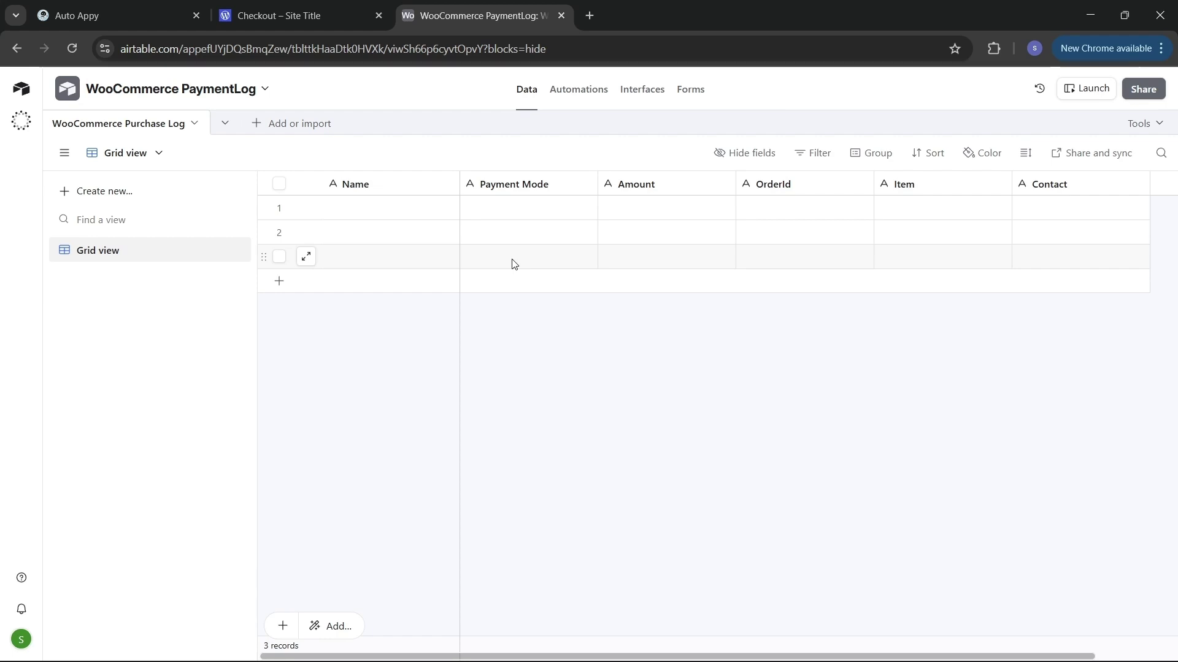
{"action": "left_click", "coordinate": [139, 9]}
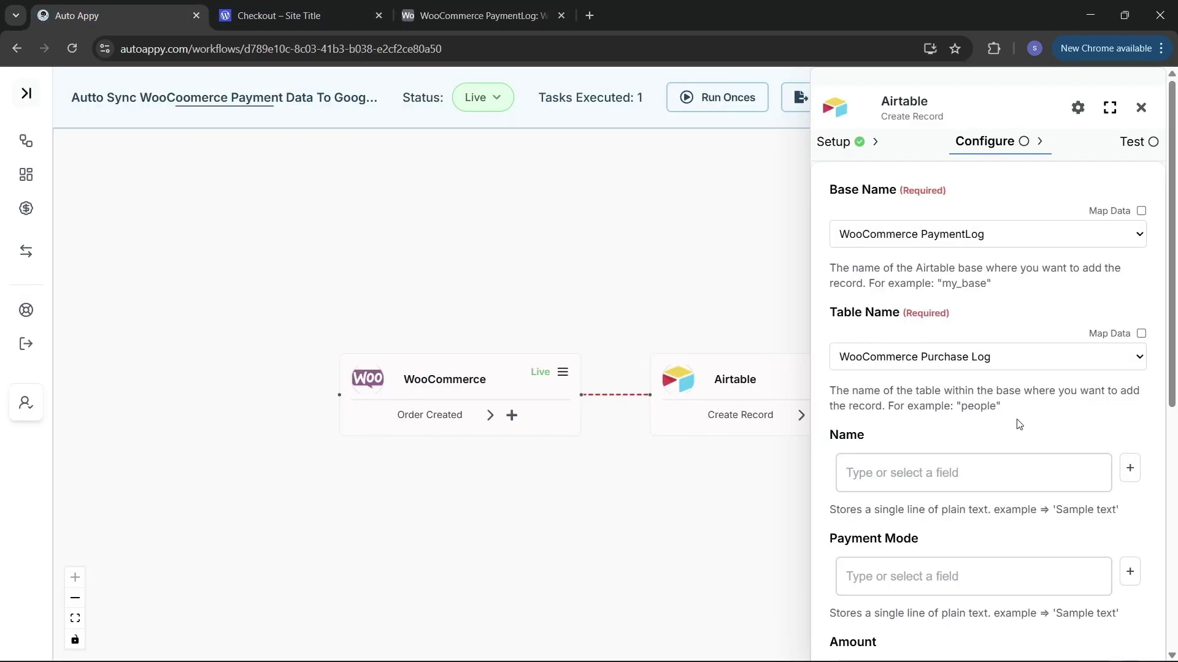
{"action": "scroll", "coordinate": [1019, 425], "scroll_direction": "down", "scroll_amount": 3}
{"action": "scroll", "coordinate": [1018, 425], "scroll_direction": "up", "scroll_amount": 3}
{"action": "scroll", "coordinate": [1019, 424], "scroll_direction": "down", "scroll_amount": 3}
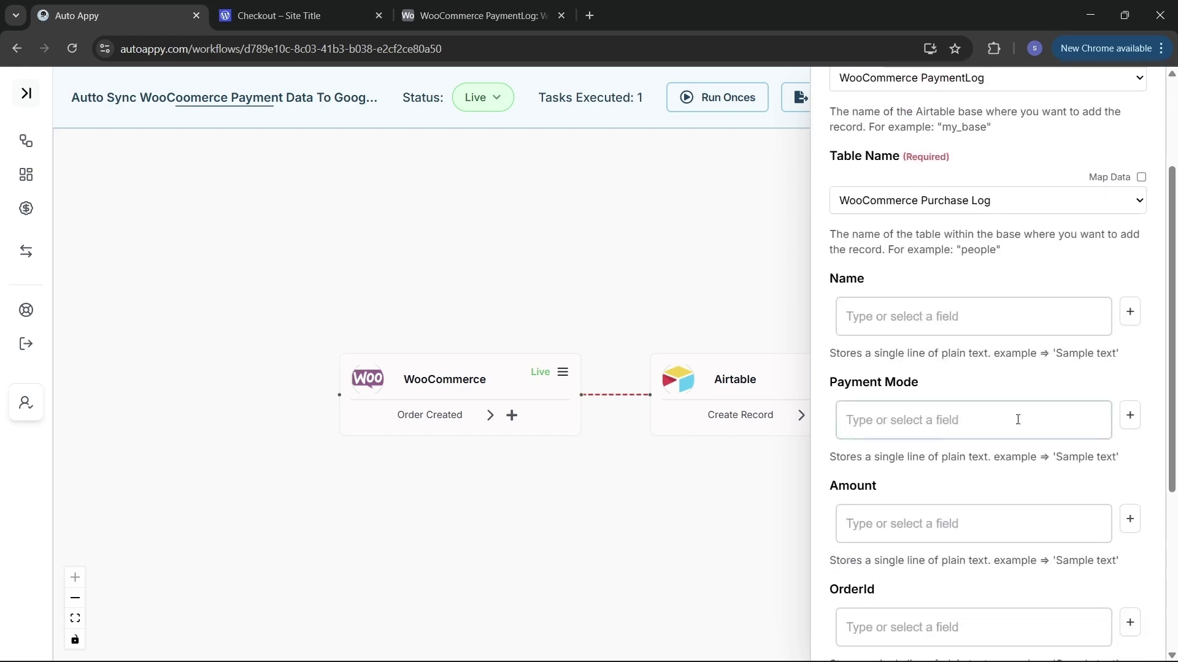
{"action": "scroll", "coordinate": [1017, 419], "scroll_direction": "down", "scroll_amount": 3}
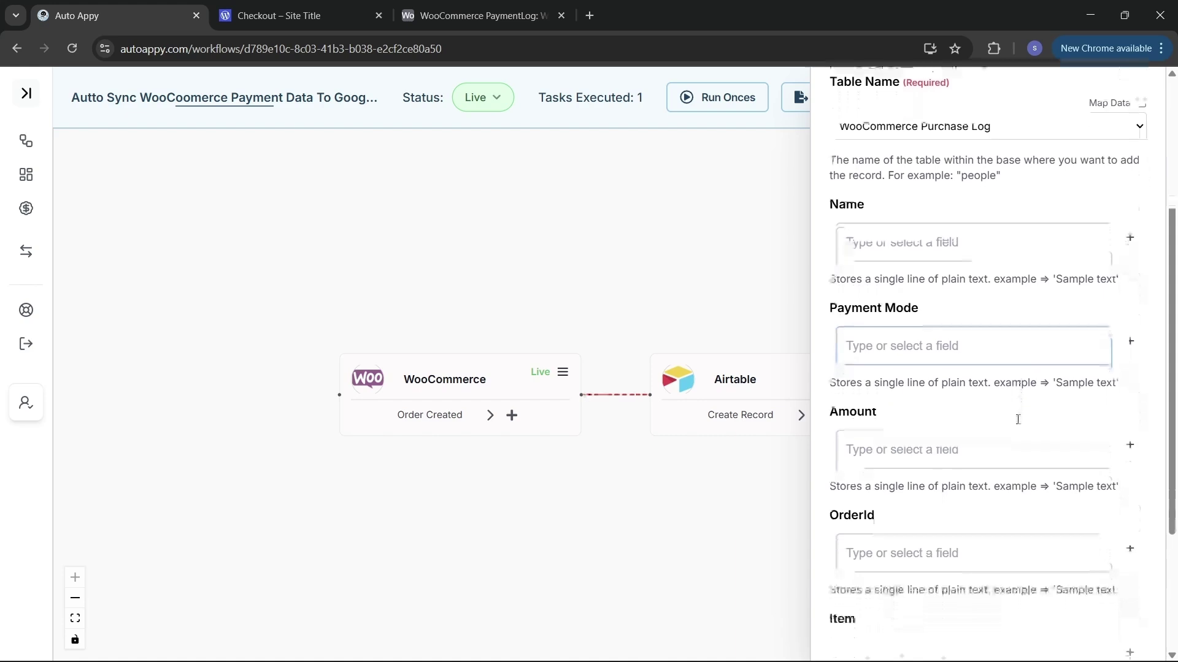
{"action": "scroll", "coordinate": [1018, 419], "scroll_direction": "up", "scroll_amount": 5}
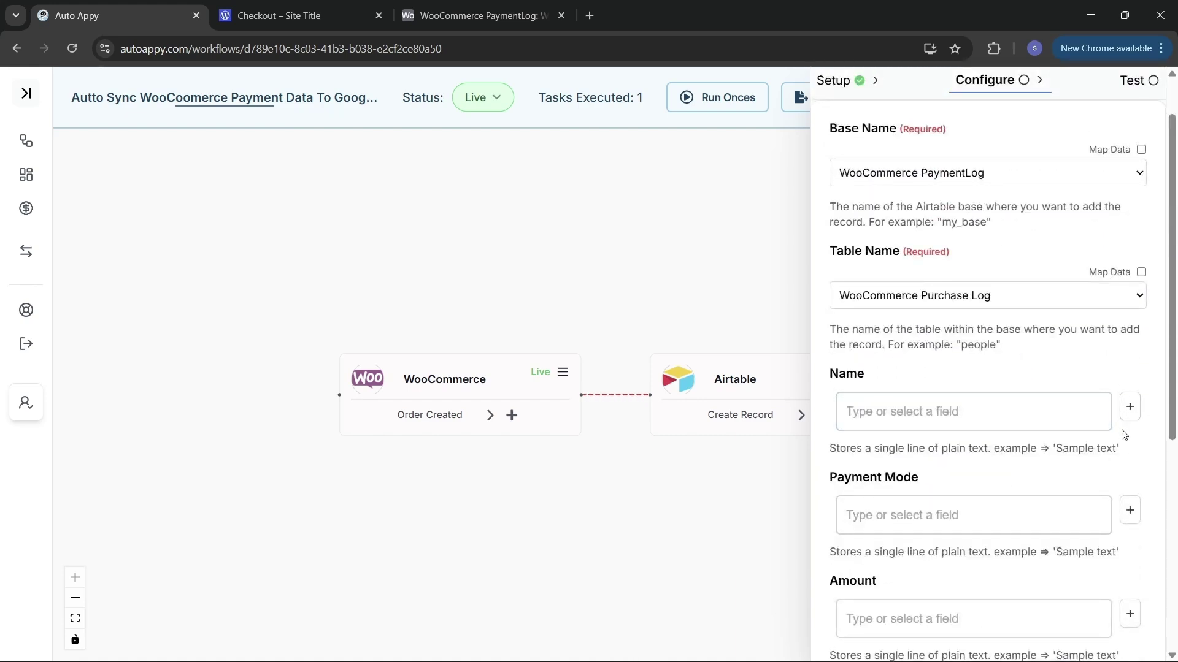
Map the Name field to the WooCommerce Billing.first_name value.
{"action": "left_click", "coordinate": [1127, 418]}
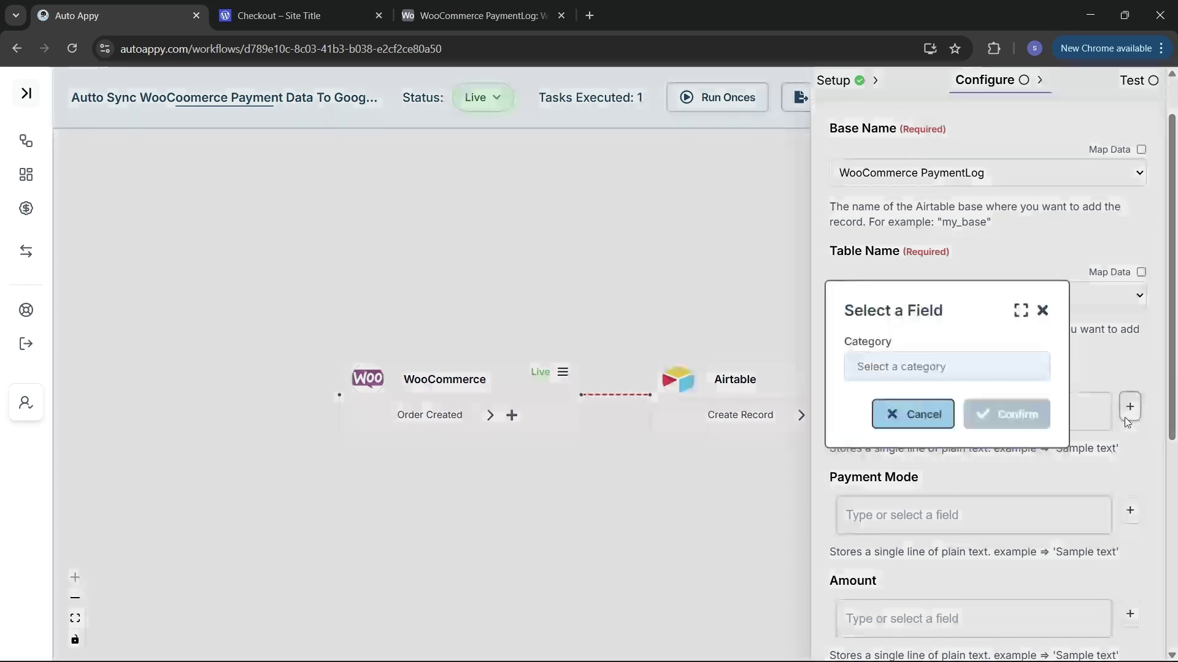
{"action": "left_click", "coordinate": [958, 370]}
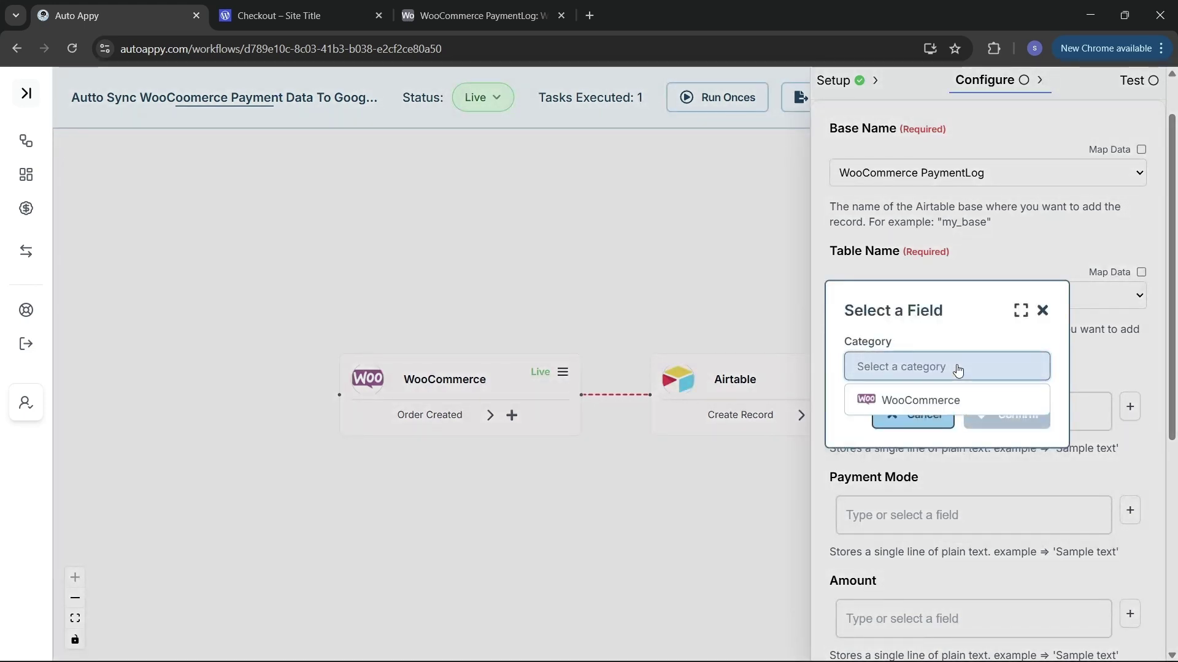
{"action": "left_click", "coordinate": [952, 401]}
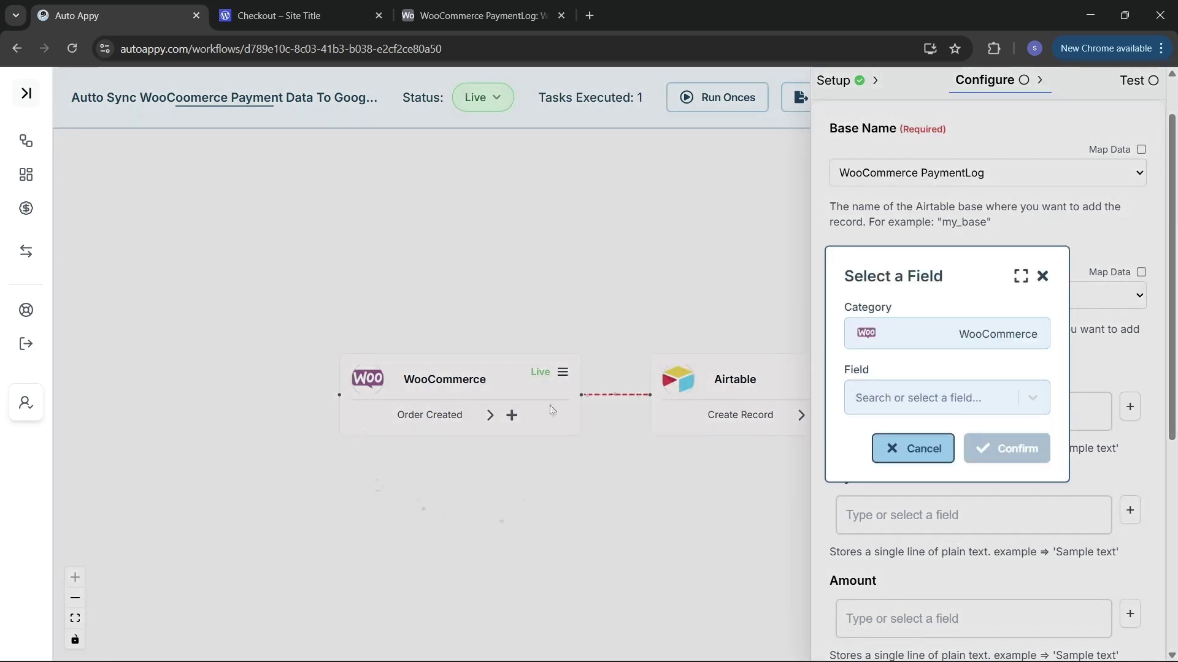
{"action": "left_click", "coordinate": [965, 410]}
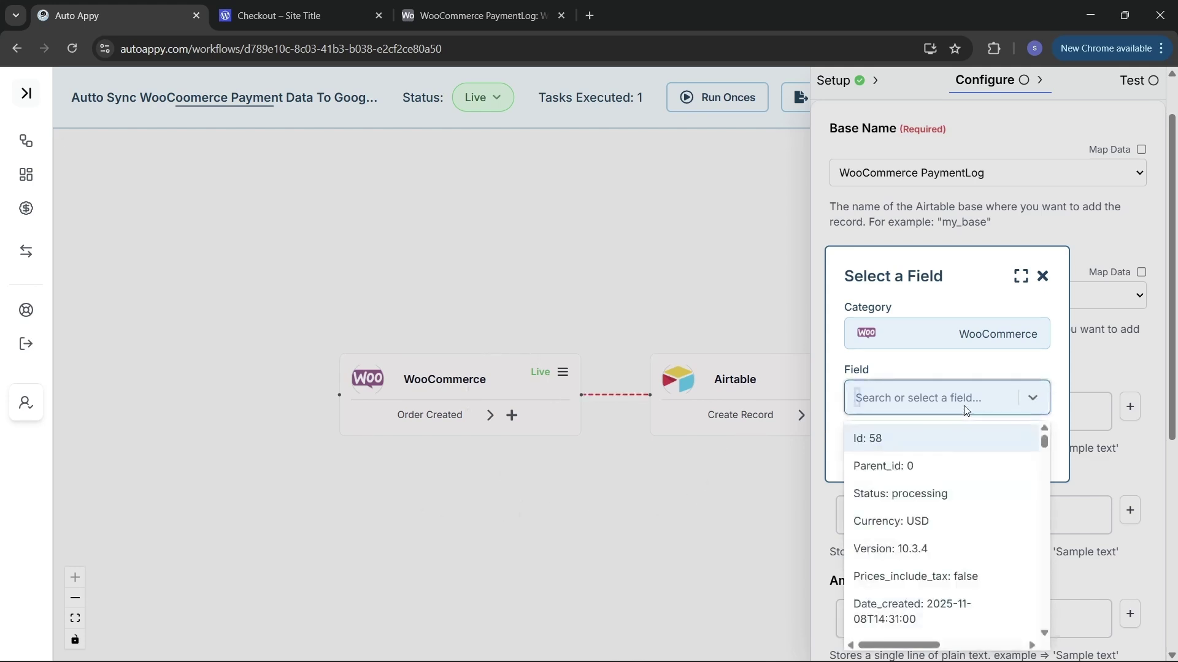
{"action": "type", "text": "swa"}
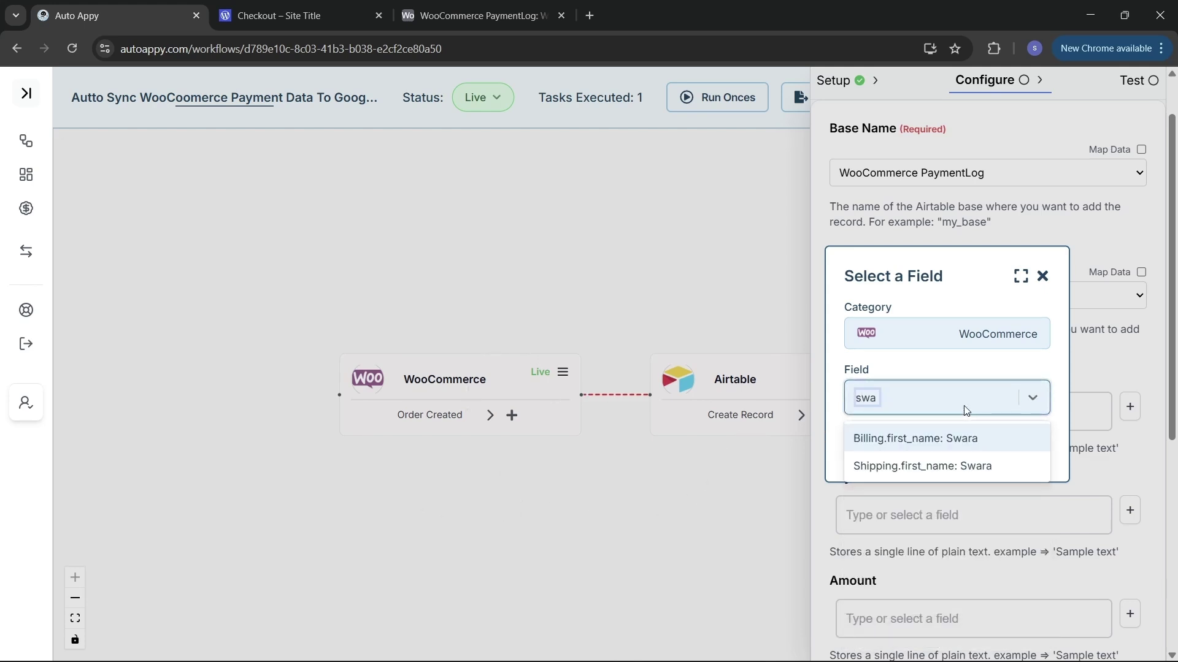
{"action": "left_click", "coordinate": [978, 440]}
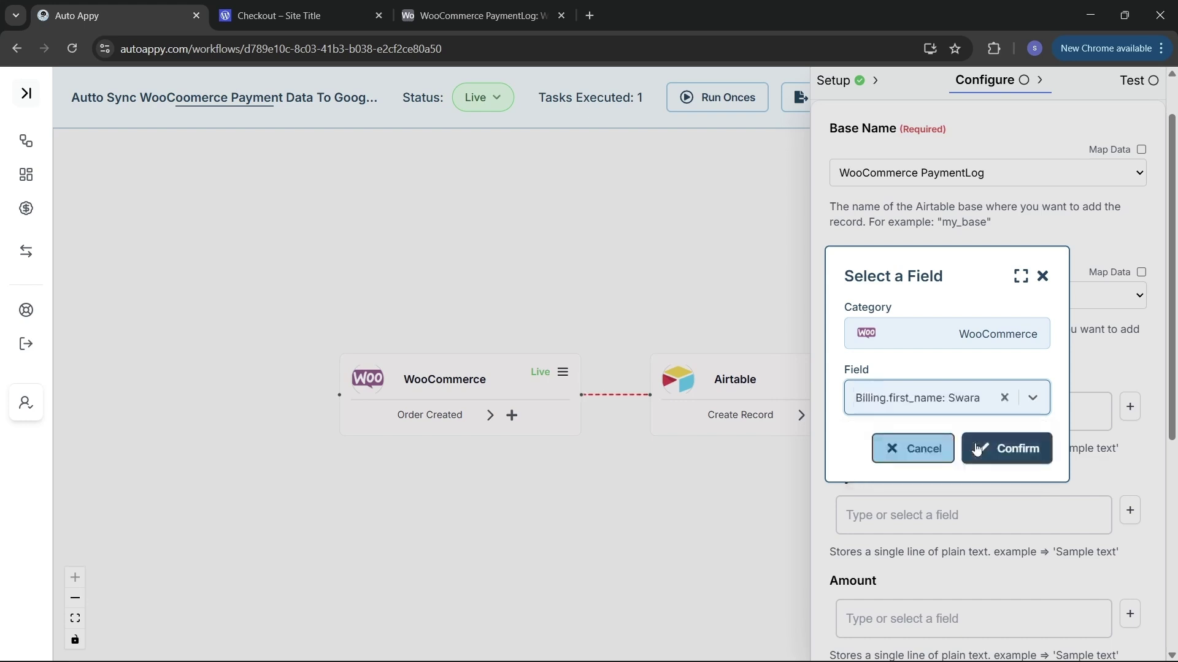
{"action": "left_click", "coordinate": [1013, 452]}
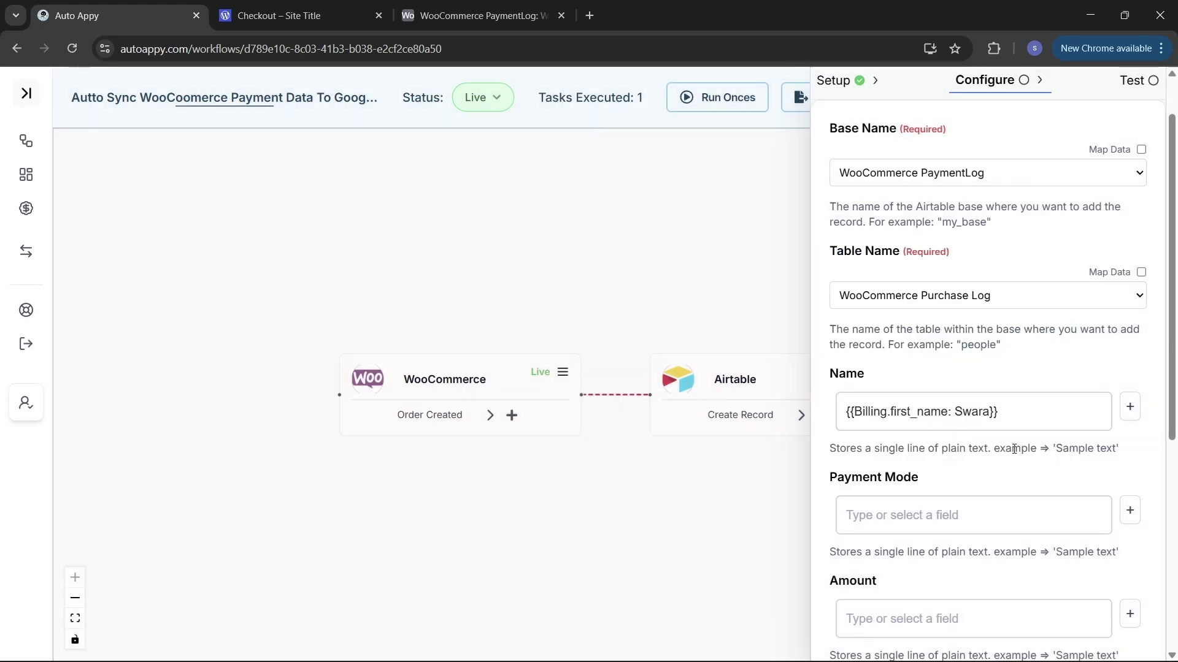
{"action": "left_click", "coordinate": [1004, 522]}
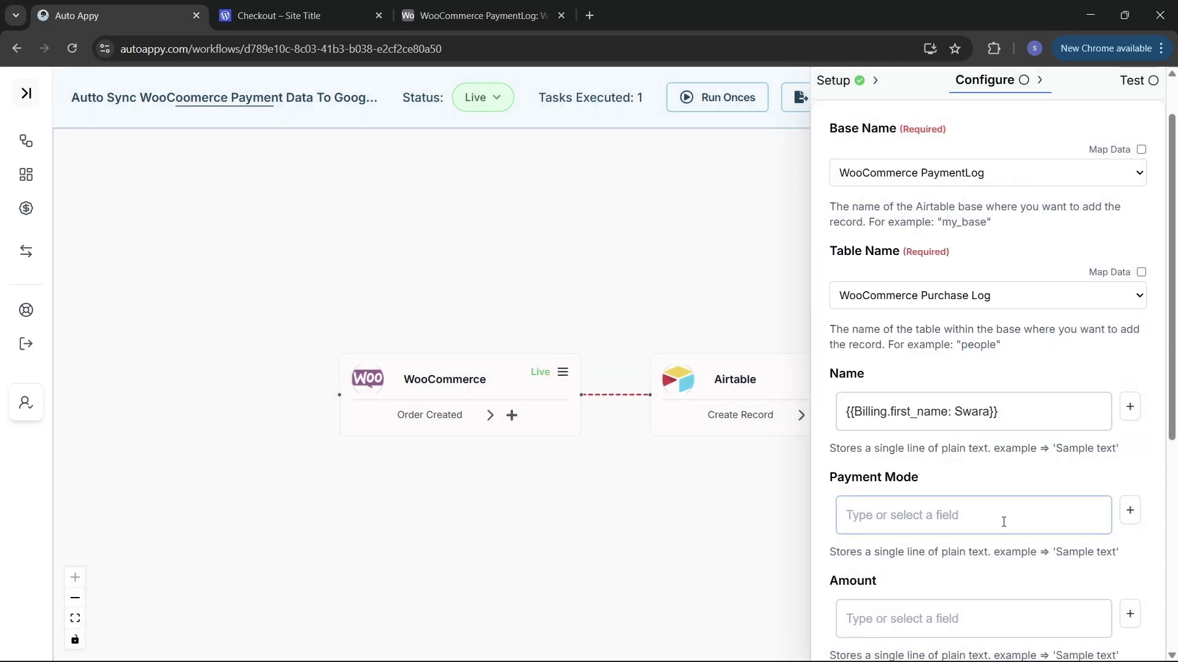
{"action": "scroll", "coordinate": [1004, 522], "scroll_direction": "down", "scroll_amount": 1}
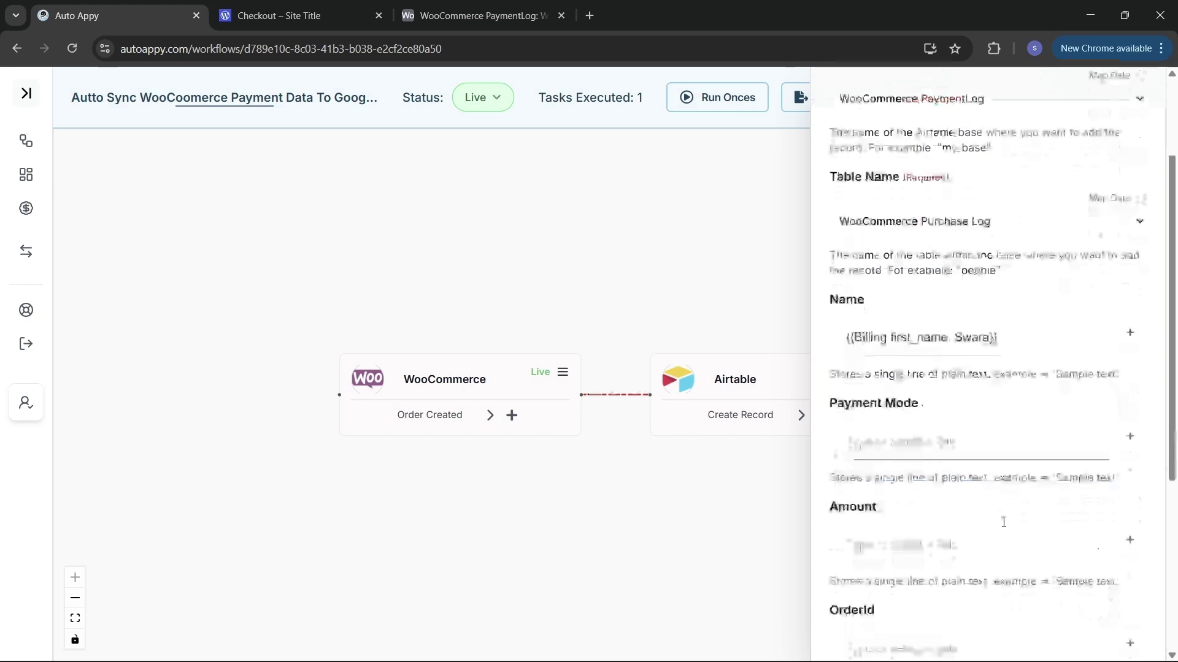
{"action": "left_click", "coordinate": [1130, 436]}
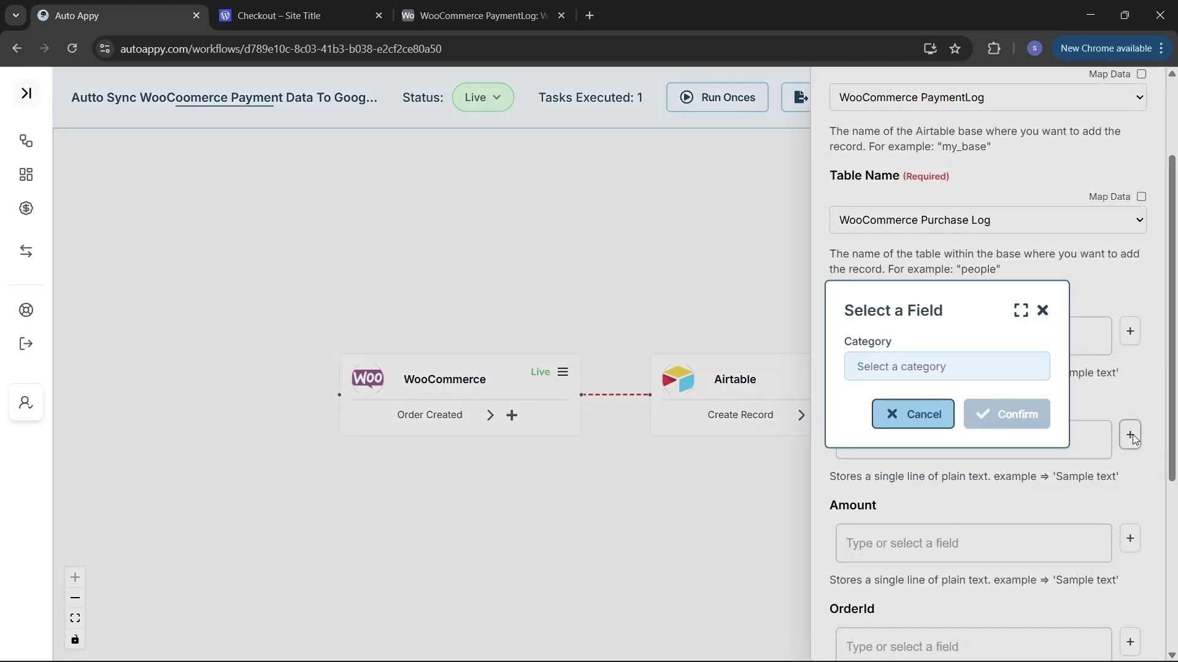
{"action": "left_click", "coordinate": [1042, 316]}
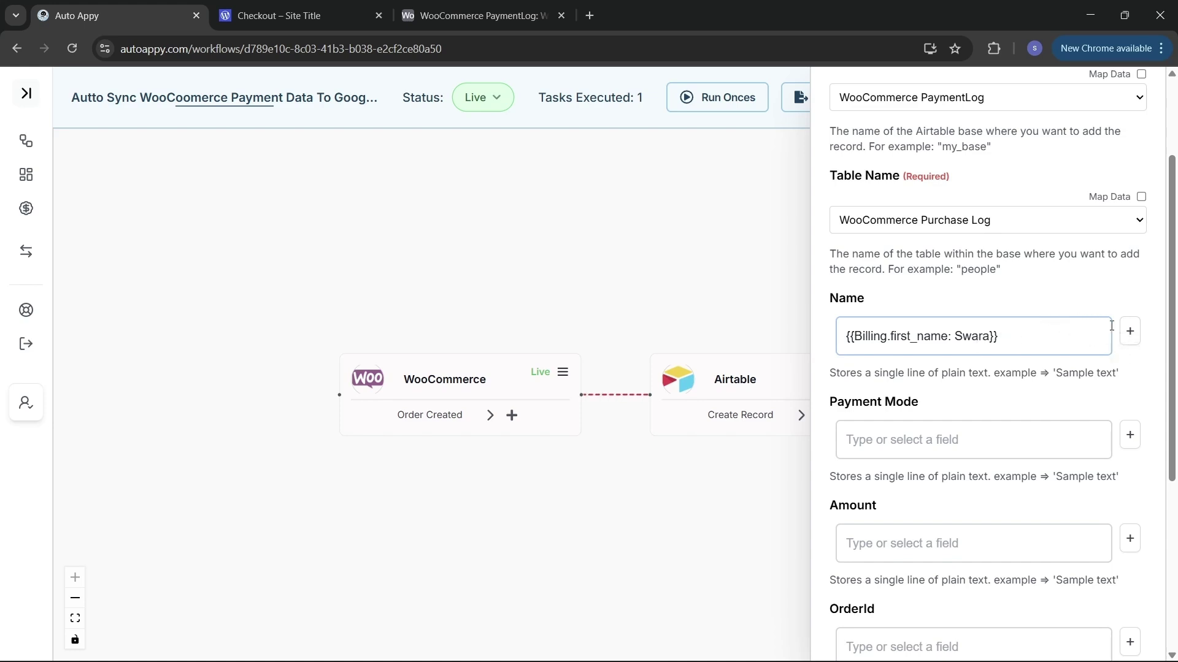
Add the WooCommerce Billing.last_name value to the Name field after the first name.
{"action": "left_click", "coordinate": [1130, 331]}
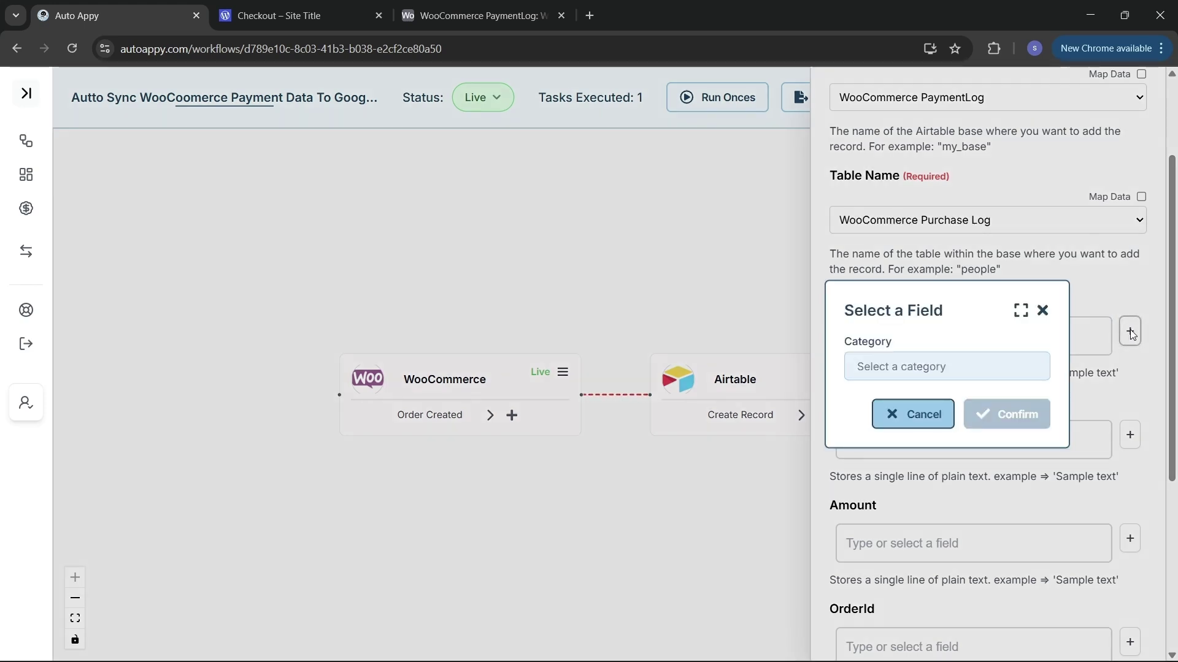
{"action": "left_click", "coordinate": [967, 366]}
{"action": "left_click", "coordinate": [919, 400]}
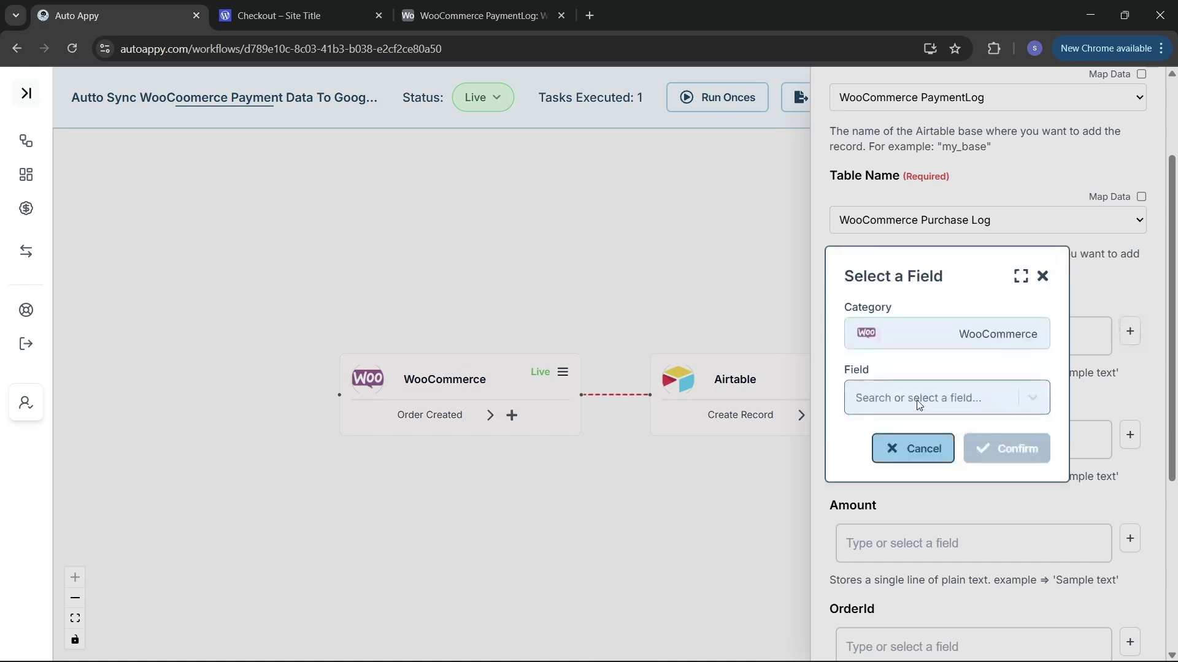
{"action": "left_click", "coordinate": [919, 401]}
{"action": "type", "text": "shi"}
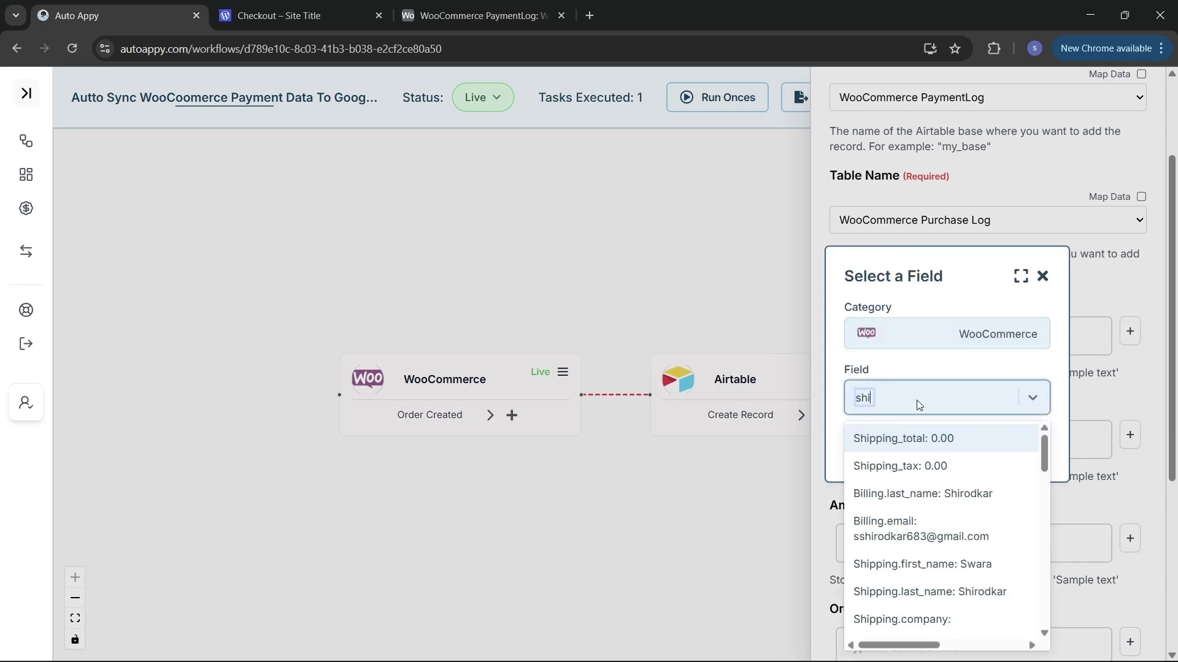
{"action": "left_click", "coordinate": [919, 494]}
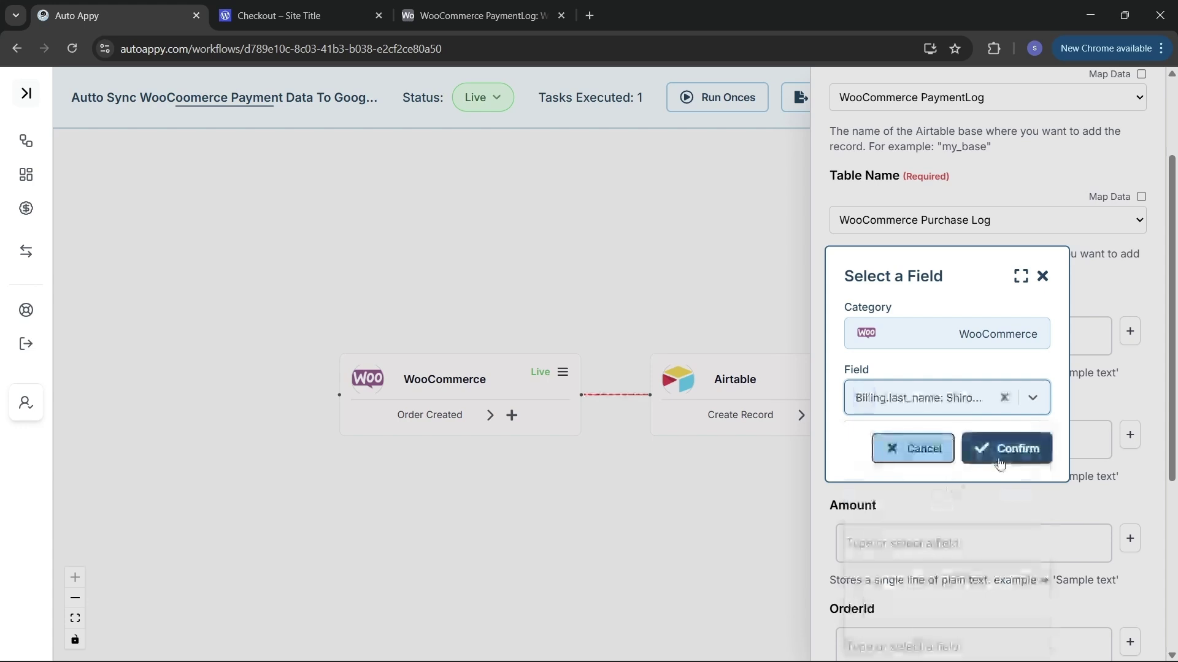
{"action": "left_click", "coordinate": [1000, 464]}
{"action": "scroll", "coordinate": [1000, 456], "scroll_direction": "down", "scroll_amount": 2}
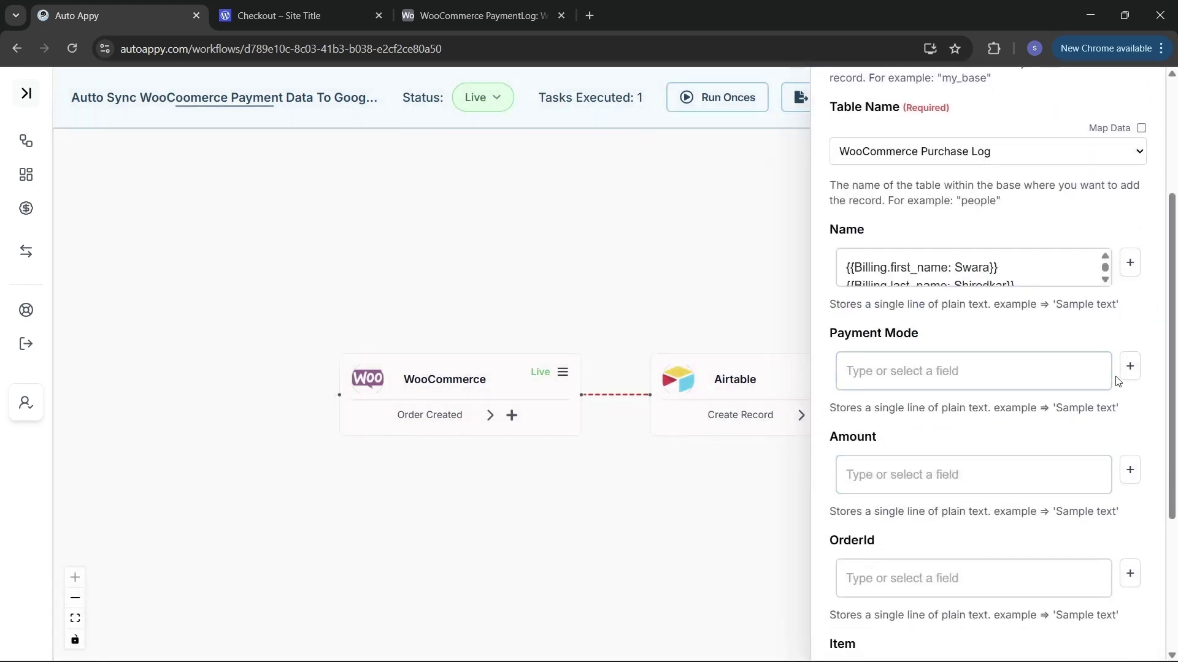
{"action": "left_click", "coordinate": [1129, 367]}
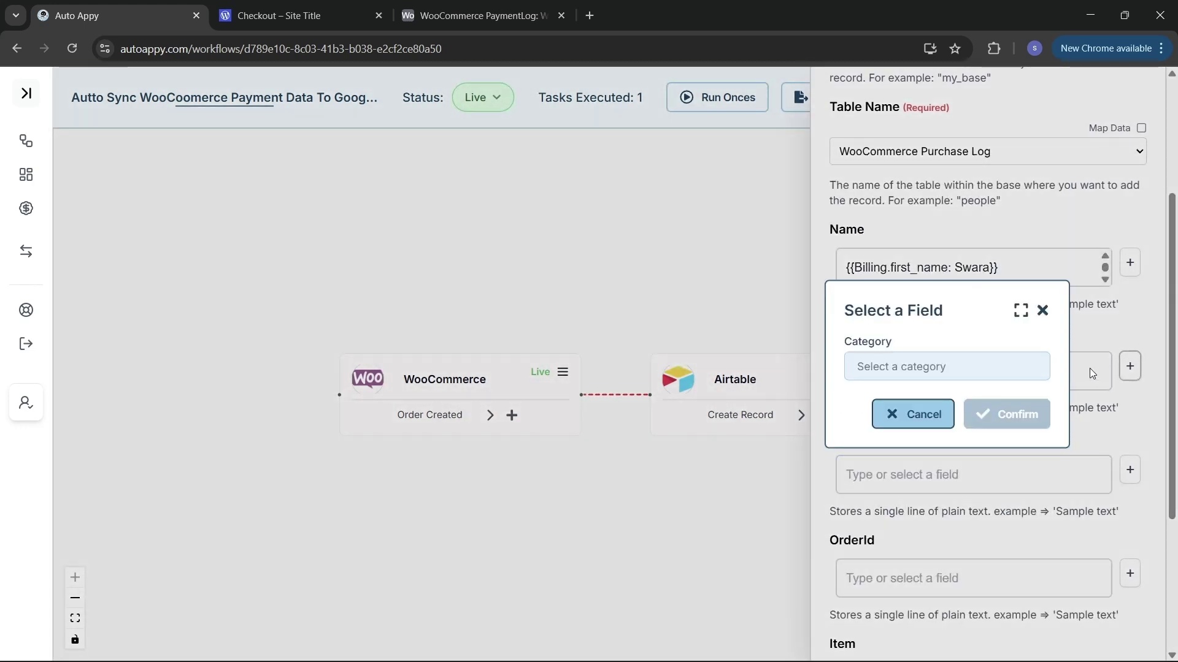
{"action": "left_click", "coordinate": [998, 366]}
{"action": "left_click", "coordinate": [993, 392]}
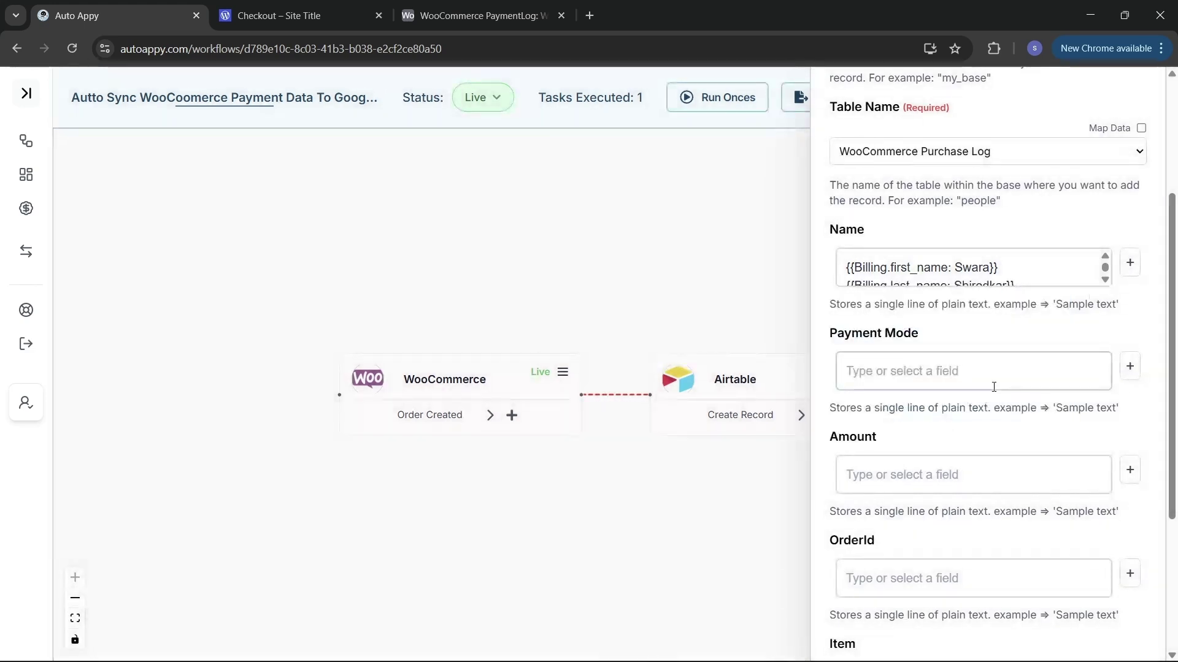
{"action": "left_click", "coordinate": [1129, 367]}
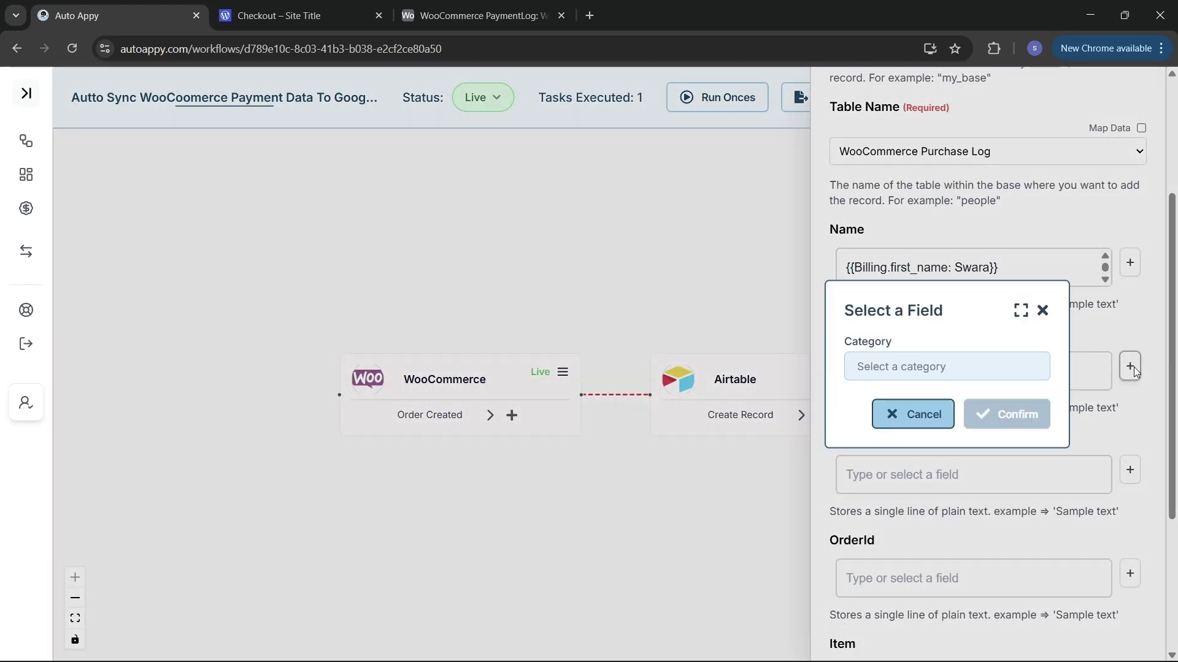
{"action": "left_click", "coordinate": [1006, 378]}
{"action": "left_click", "coordinate": [981, 400]}
{"action": "left_click", "coordinate": [973, 392]}
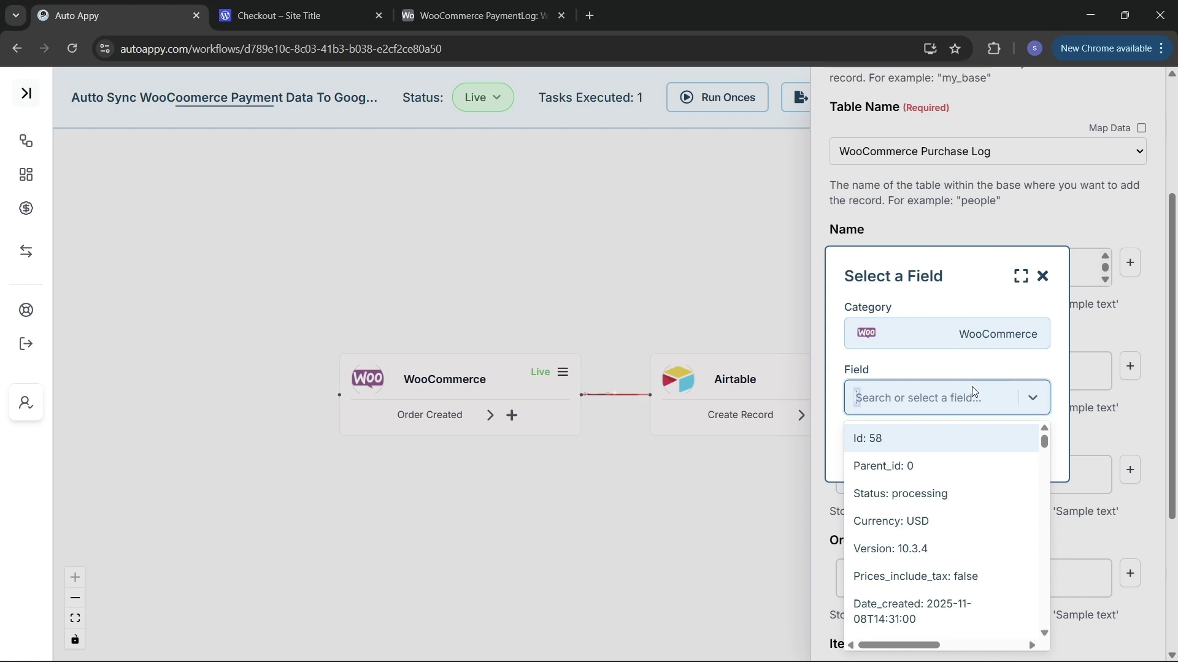
{"action": "left_click", "coordinate": [1043, 276]}
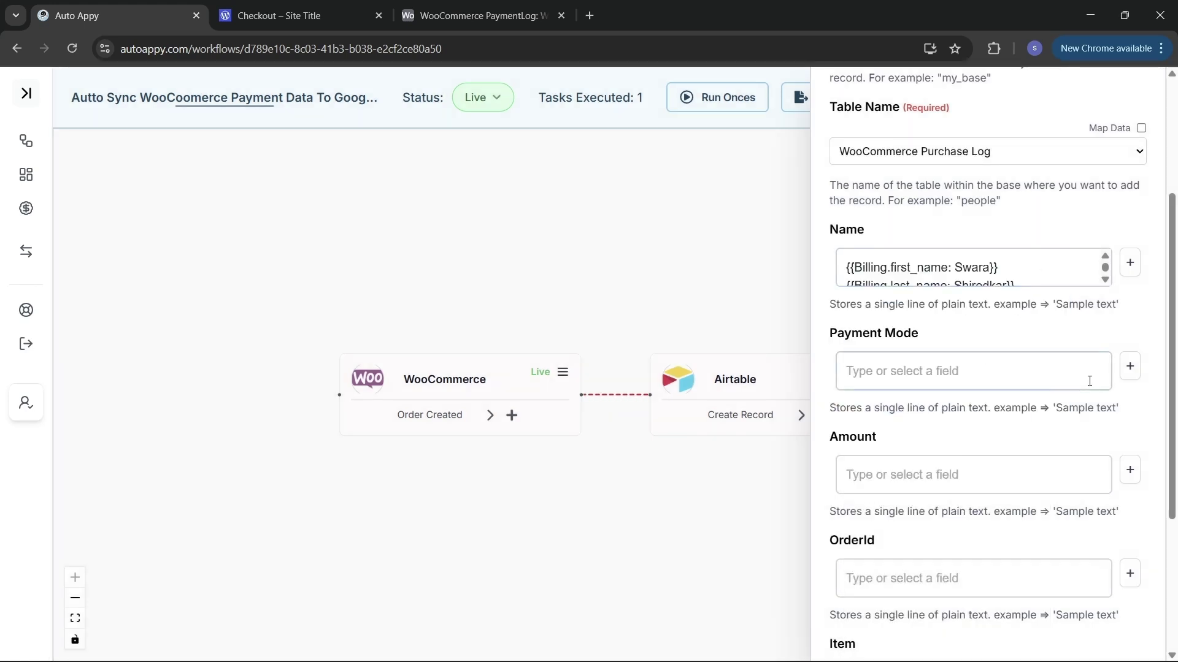
Map the Payment Mode field to the WooCommerce Payment_method value, searching the available fields for "cod".
{"action": "left_click", "coordinate": [1129, 366]}
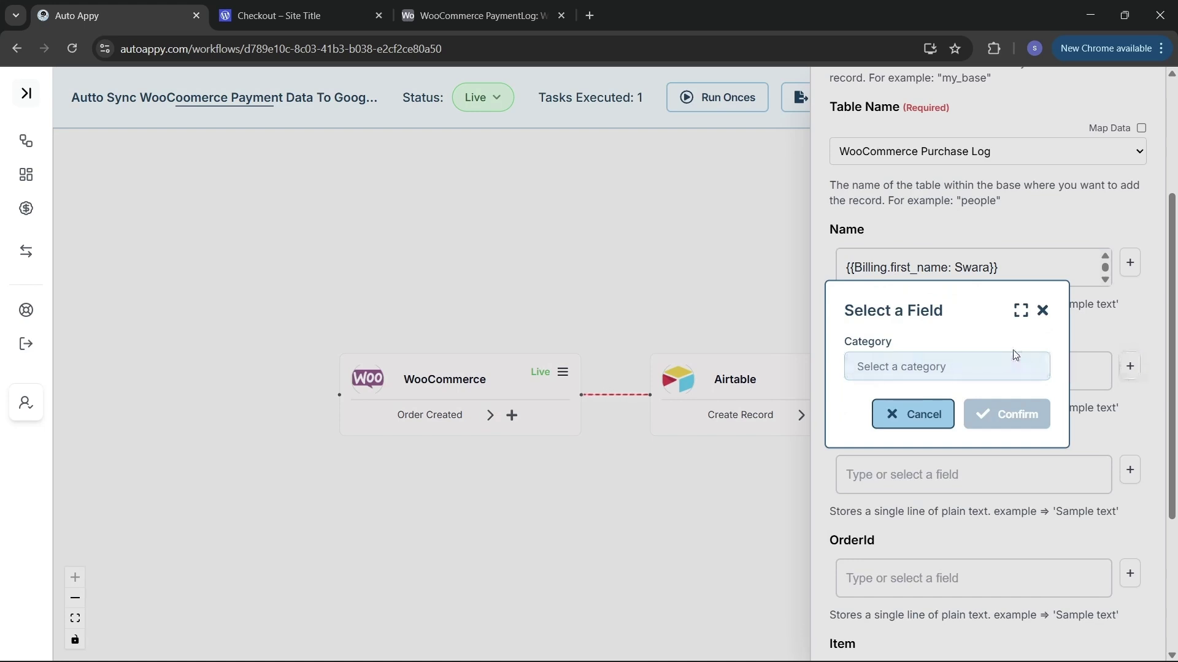
{"action": "left_click", "coordinate": [1012, 367]}
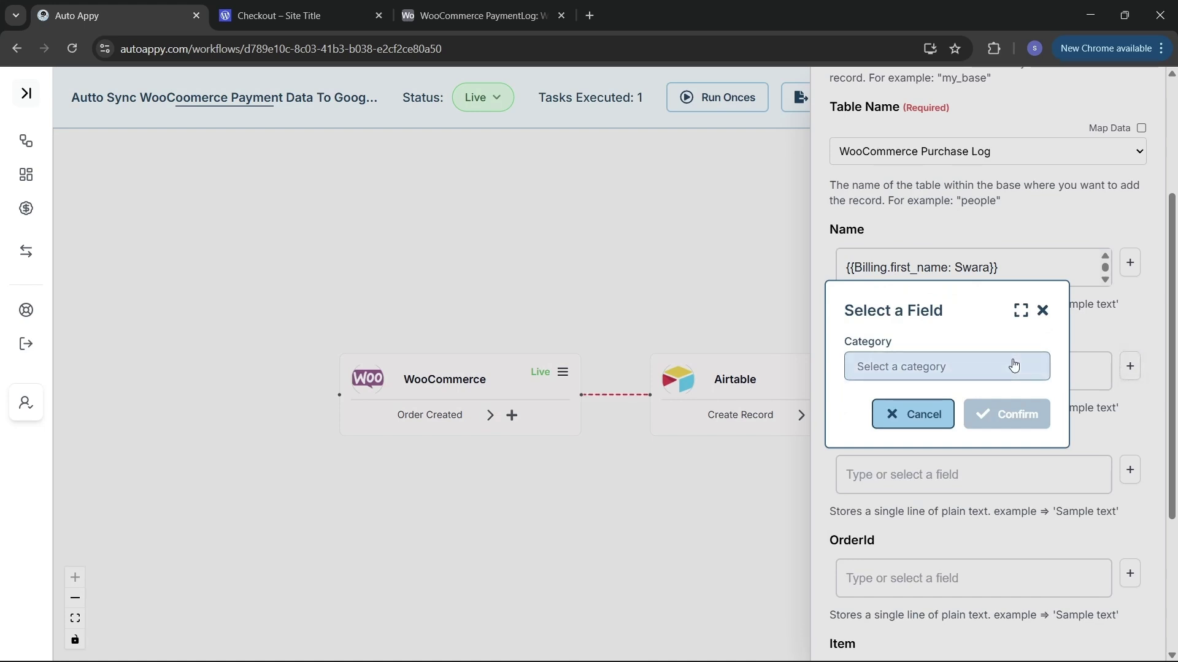
{"action": "left_click", "coordinate": [943, 399]}
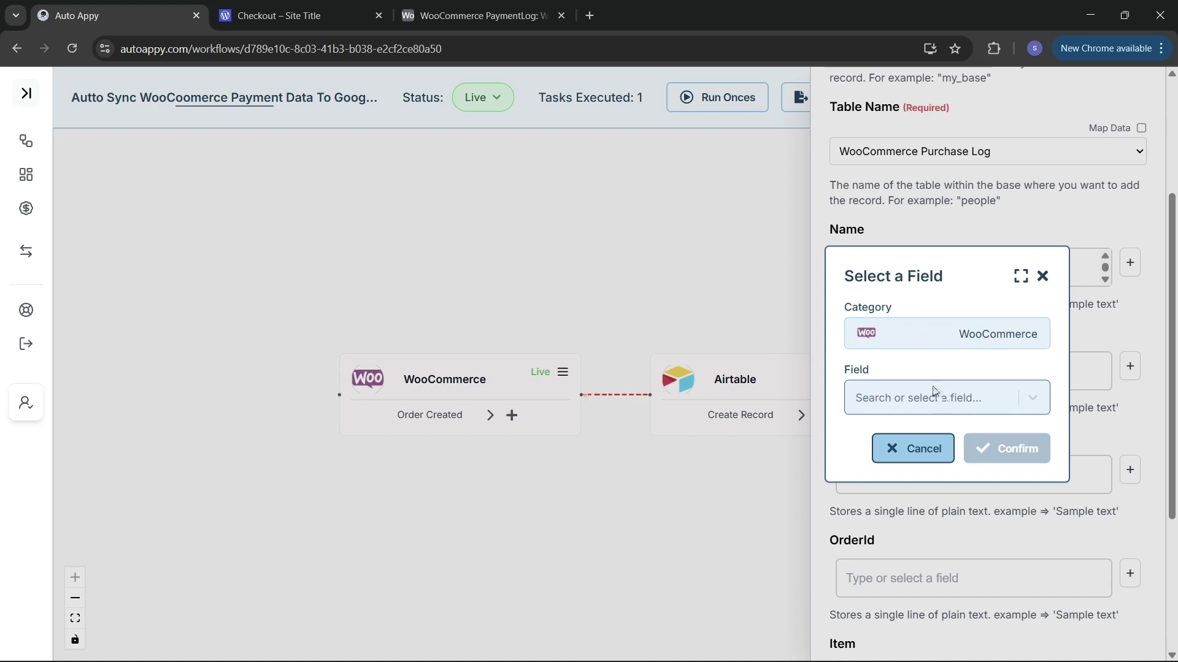
{"action": "left_click", "coordinate": [935, 392]}
{"action": "type", "text": "cod"}
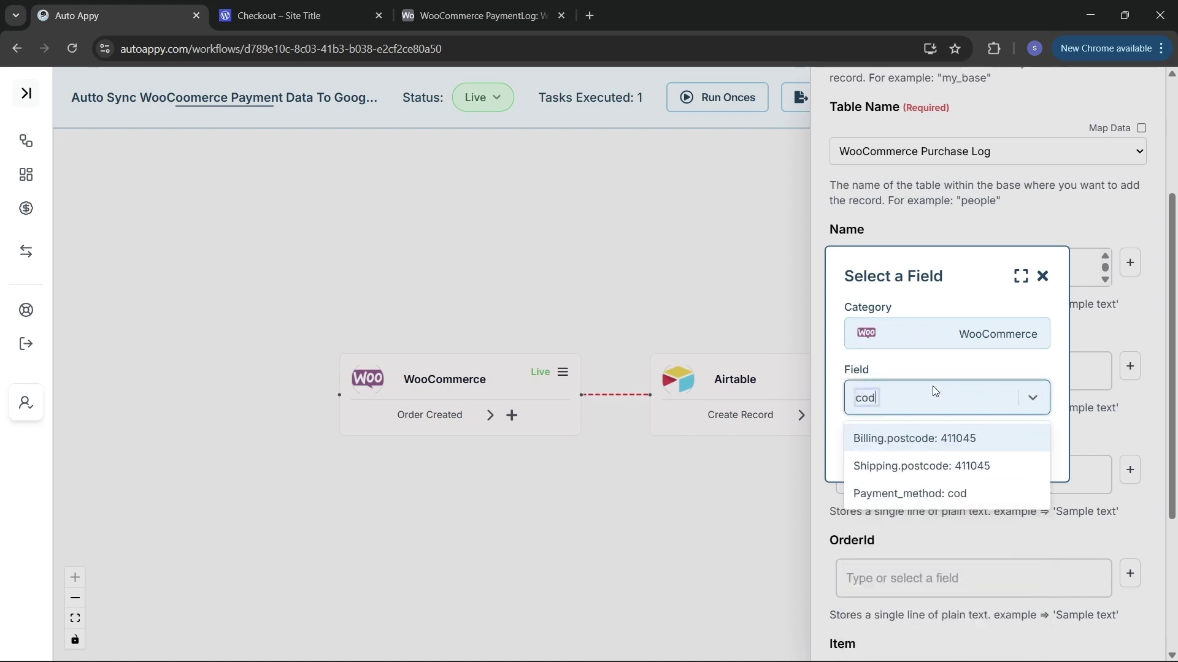
{"action": "left_click", "coordinate": [947, 495]}
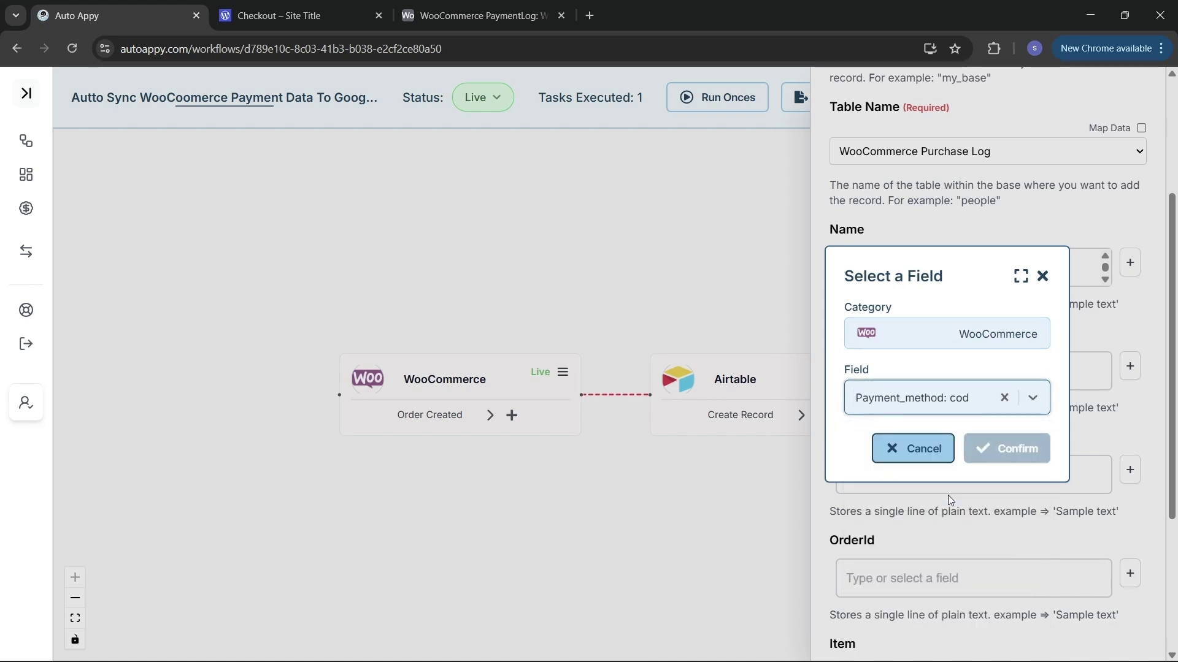
{"action": "left_click", "coordinate": [994, 457]}
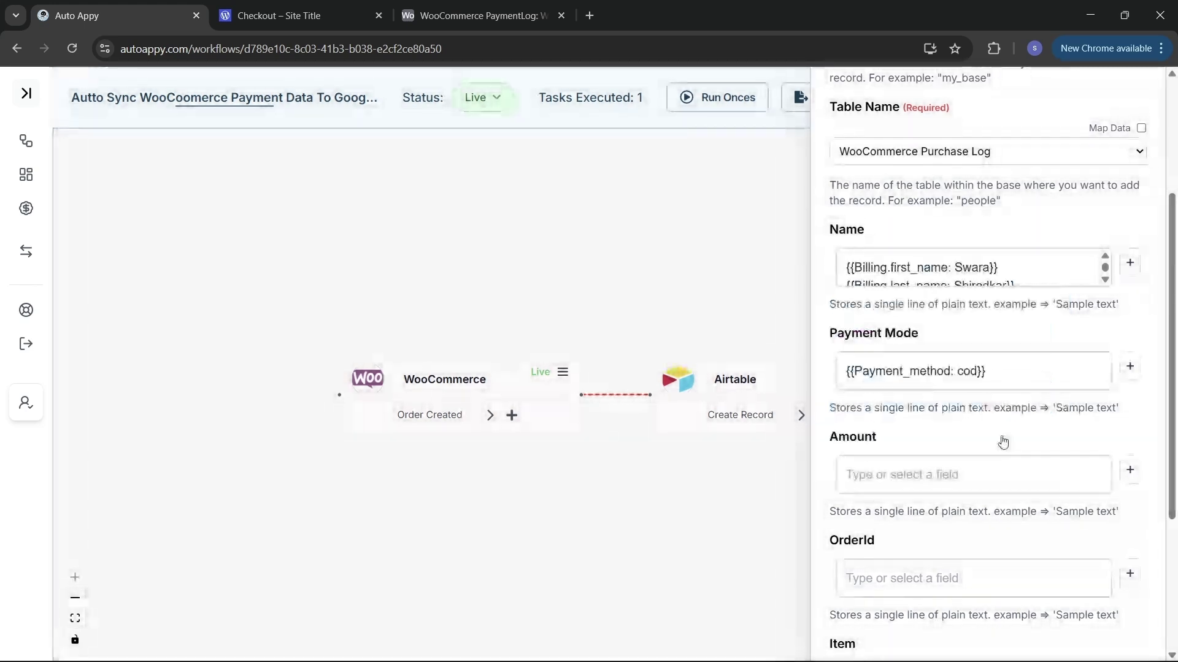
Map the Amount field to the WooCommerce order's Total value.
{"action": "scroll", "coordinate": [1004, 441], "scroll_direction": "down", "scroll_amount": 1}
{"action": "left_click", "coordinate": [1130, 407]}
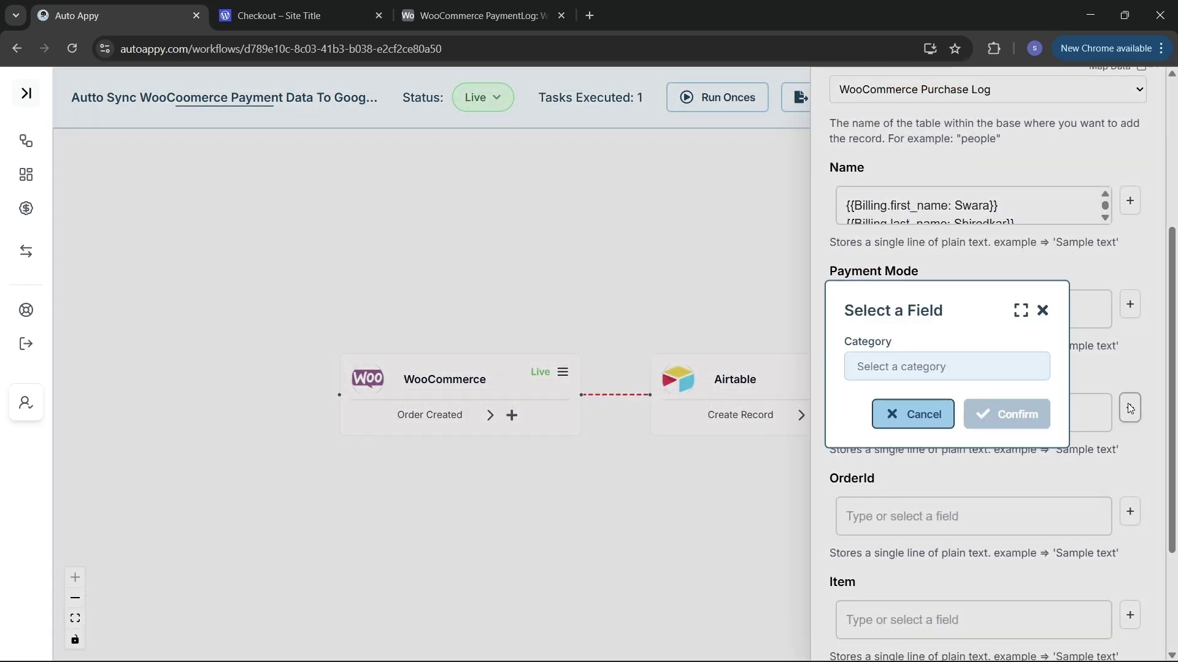
{"action": "left_click", "coordinate": [994, 368]}
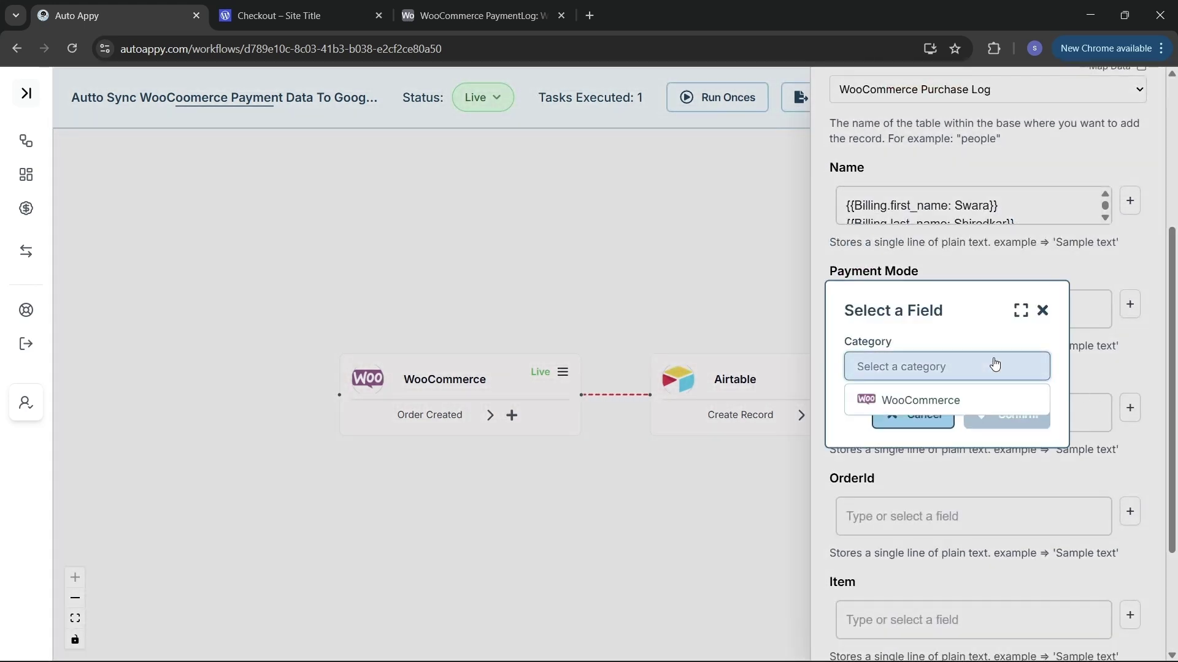
{"action": "left_click", "coordinate": [972, 410]}
{"action": "left_click", "coordinate": [955, 399]}
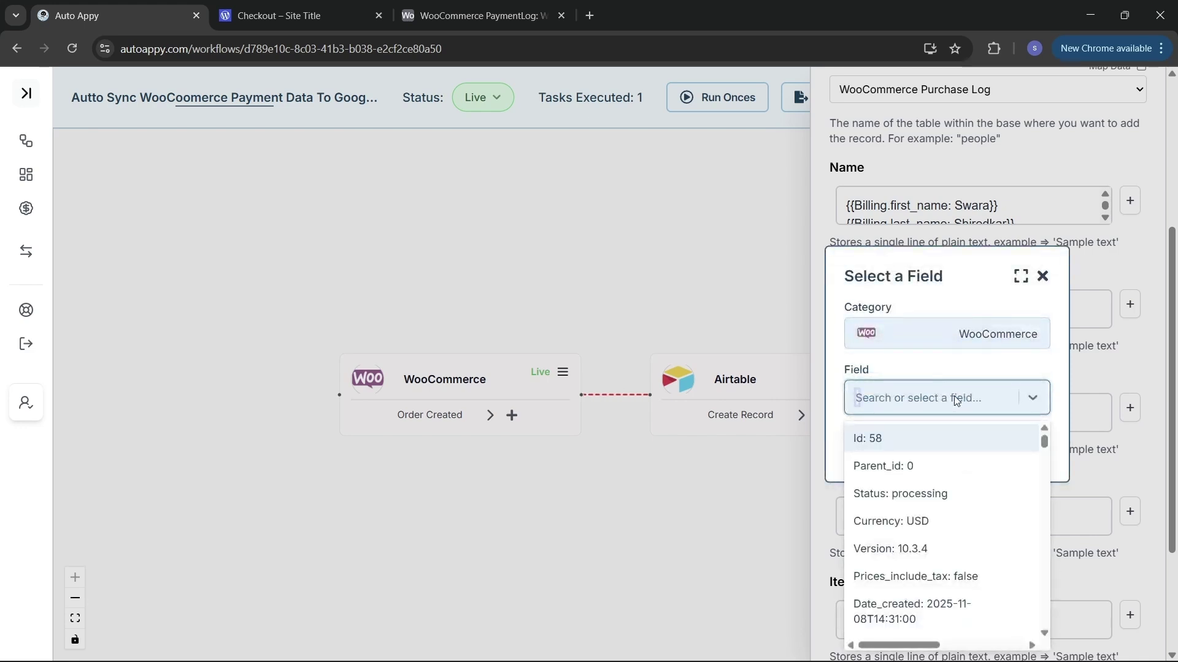
{"action": "type", "text": "12"}
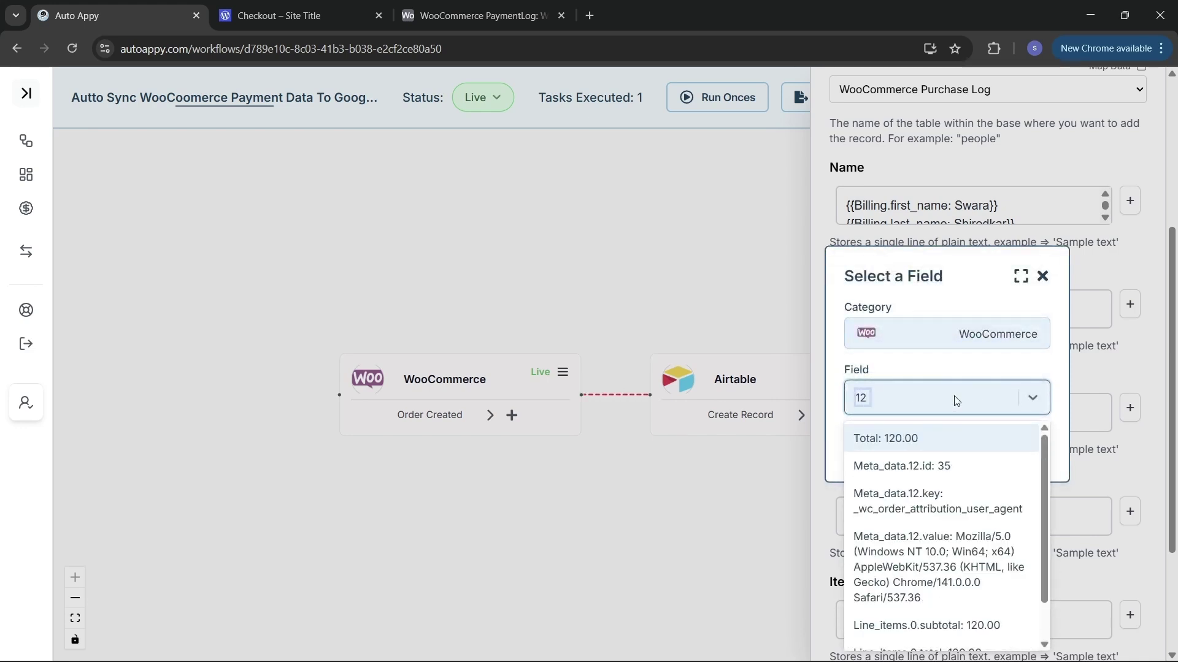
{"action": "left_click", "coordinate": [924, 438]}
{"action": "left_click", "coordinate": [994, 450]}
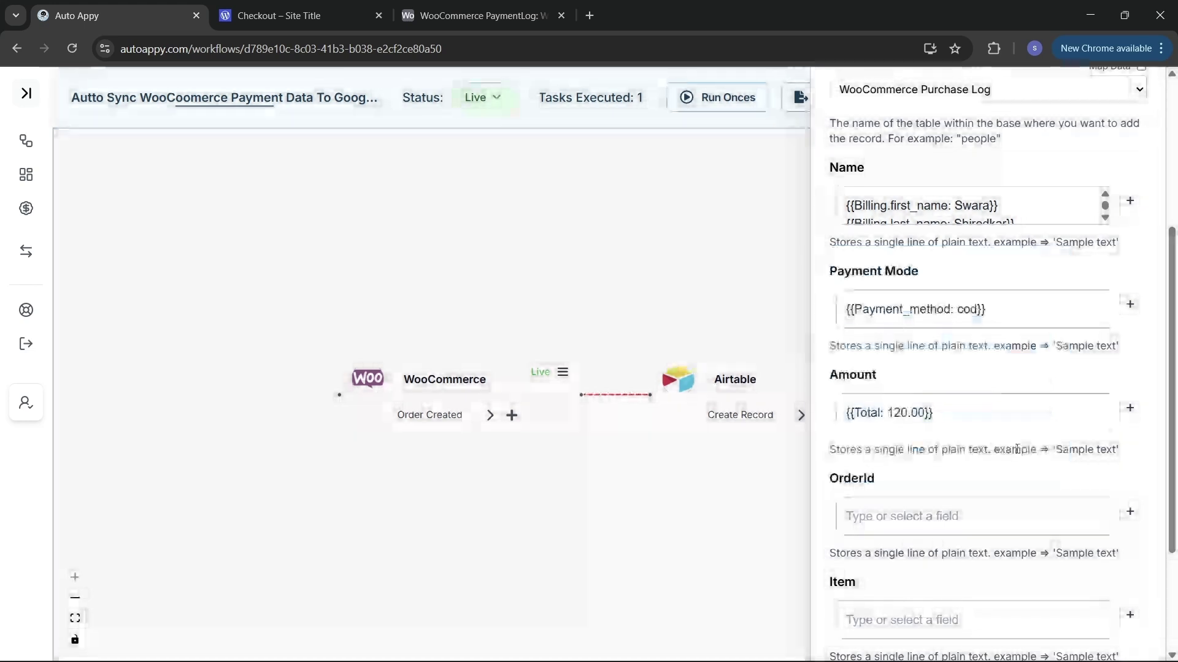
Map the OrderId field to the WooCommerce order's Id value.
{"action": "scroll", "coordinate": [1015, 449], "scroll_direction": "down", "scroll_amount": 2}
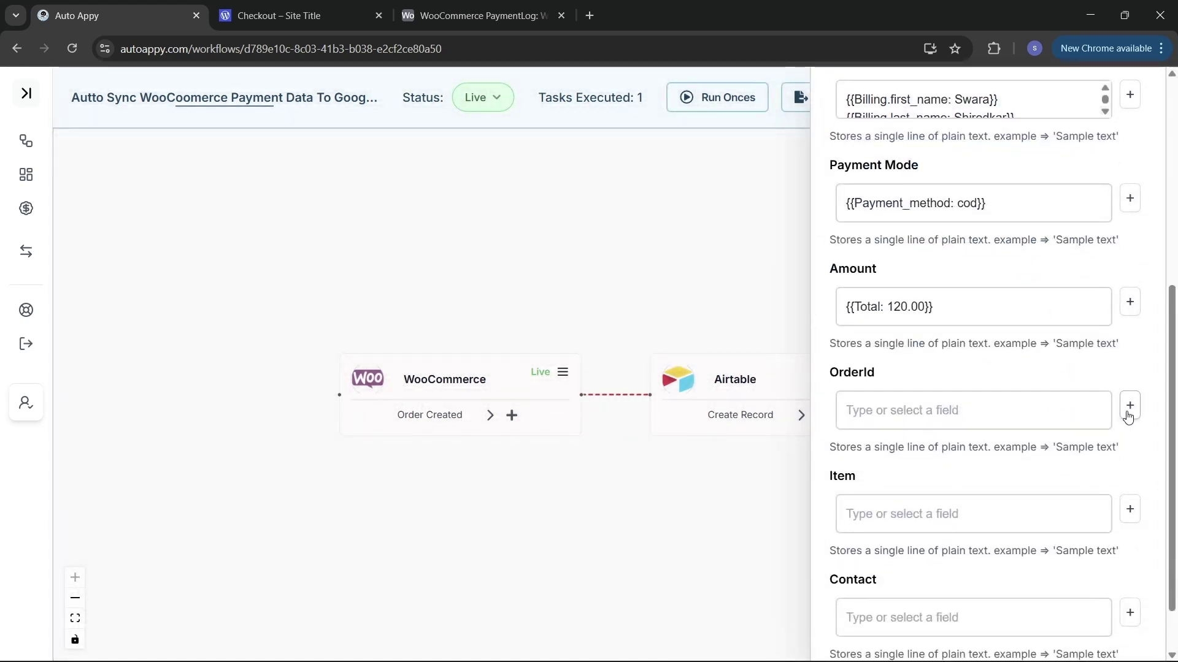
{"action": "left_click", "coordinate": [1129, 406]}
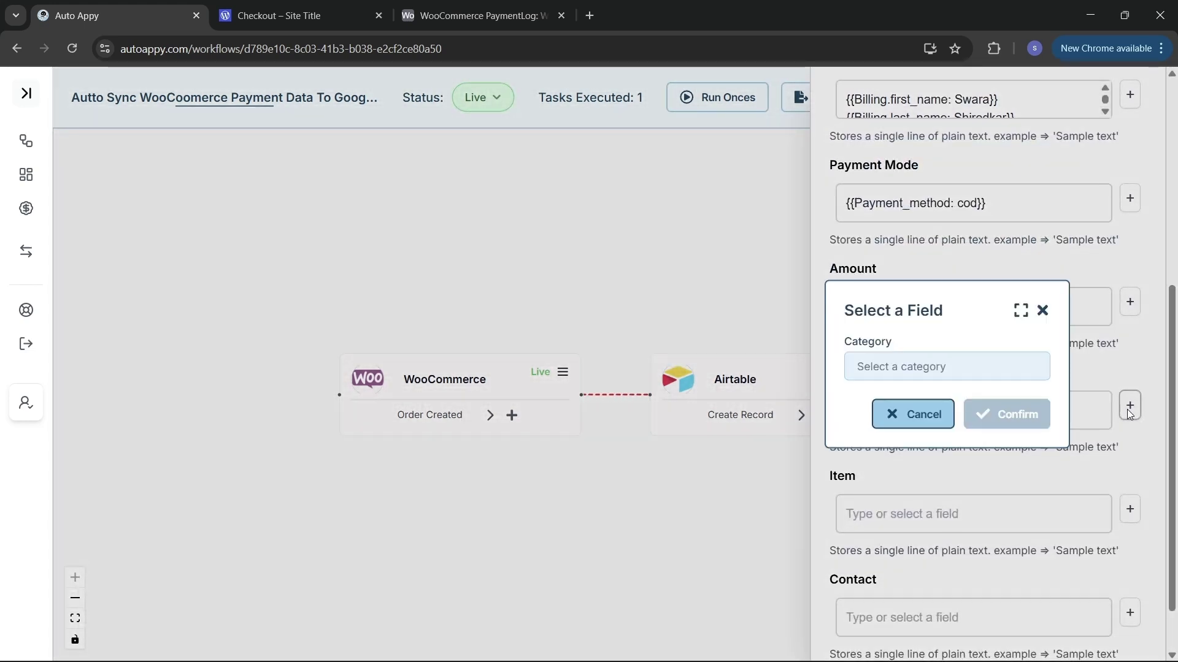
{"action": "left_click", "coordinate": [946, 367]}
{"action": "left_click", "coordinate": [941, 397]}
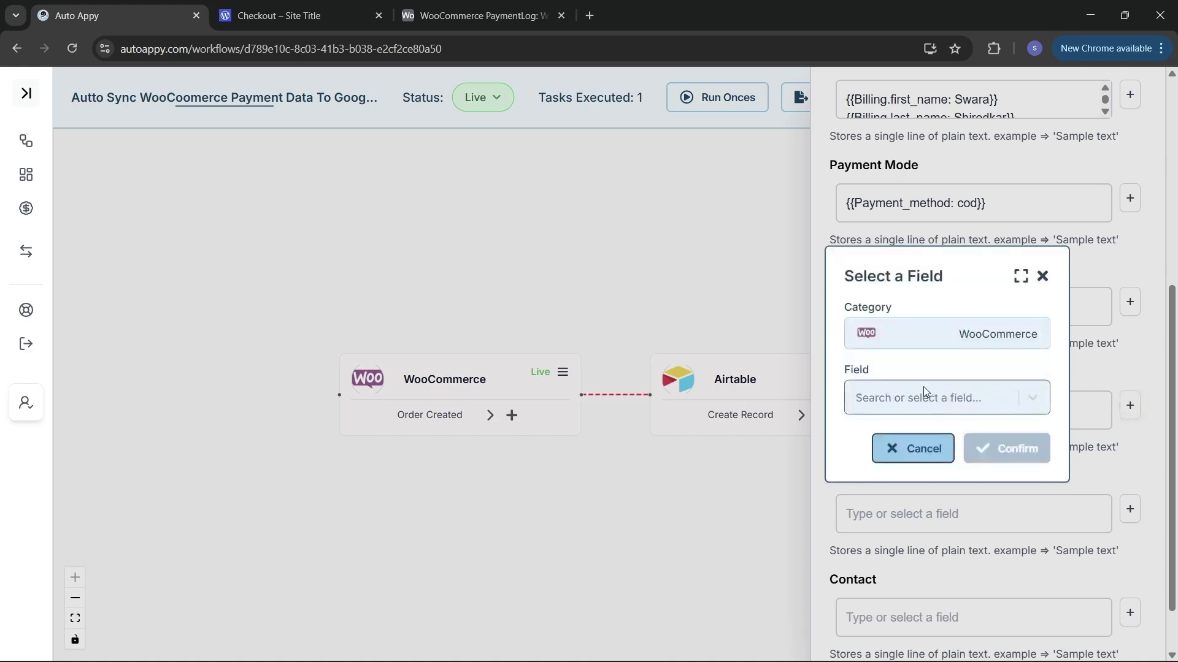
{"action": "left_click", "coordinate": [922, 387]}
{"action": "type", "text": "28"}
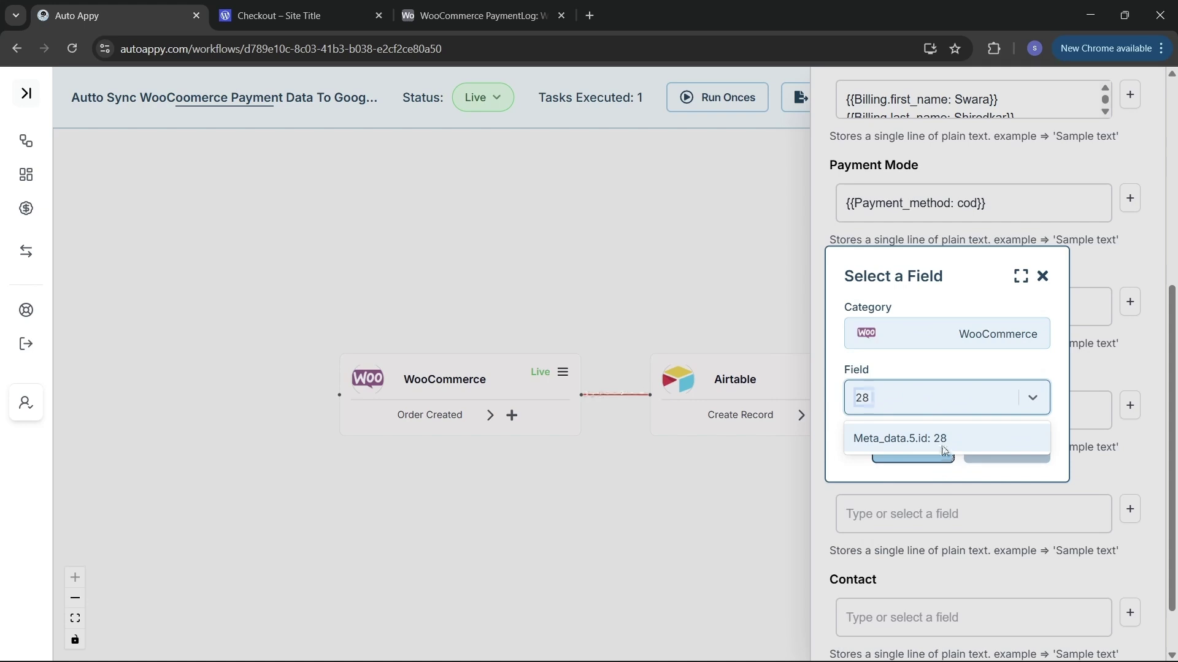
{"action": "key", "text": "BackSpace"}
{"action": "key", "text": "BackSpace"}
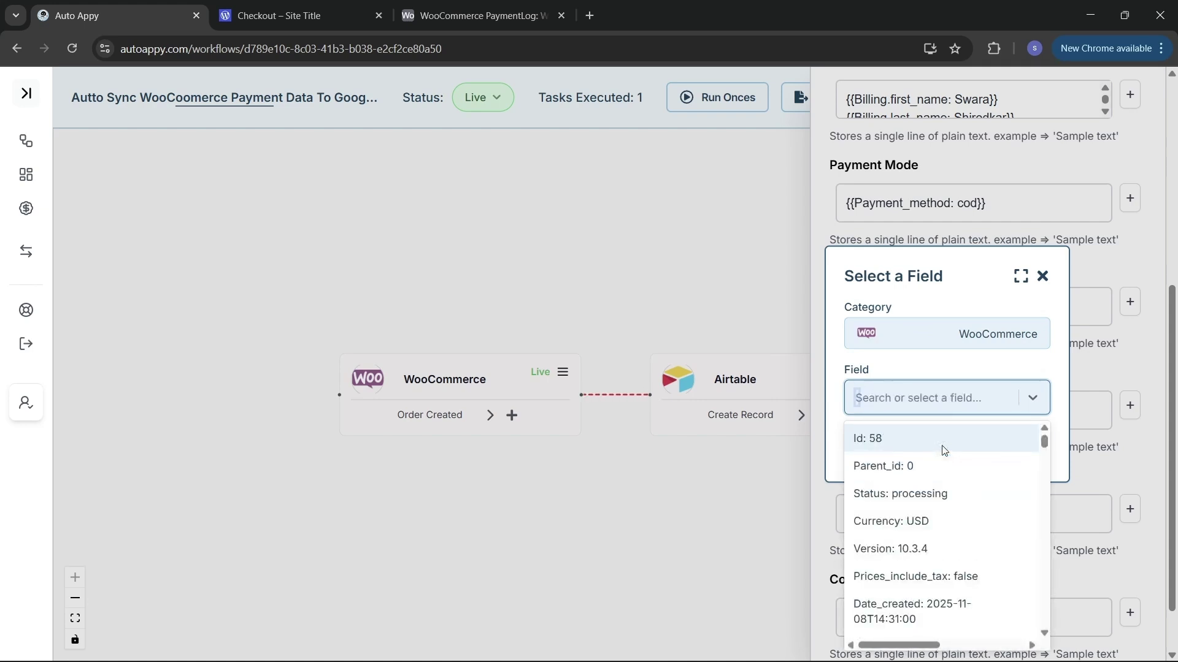
{"action": "type", "text": "58"}
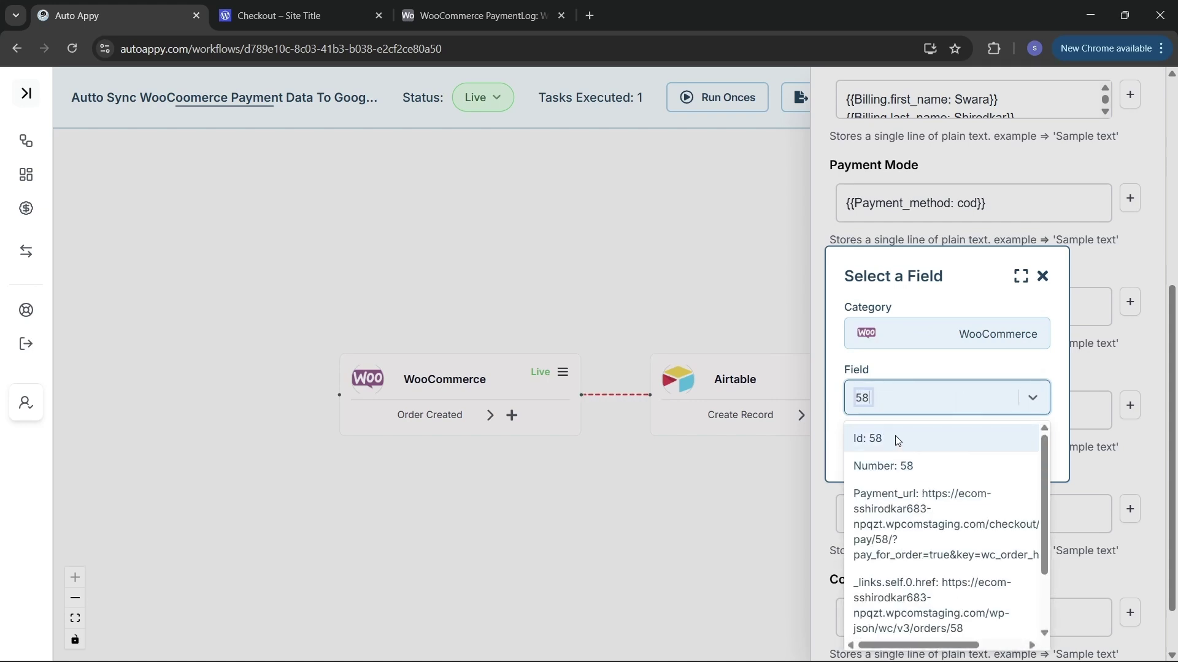
{"action": "left_click", "coordinate": [895, 438]}
{"action": "left_click", "coordinate": [1009, 447]}
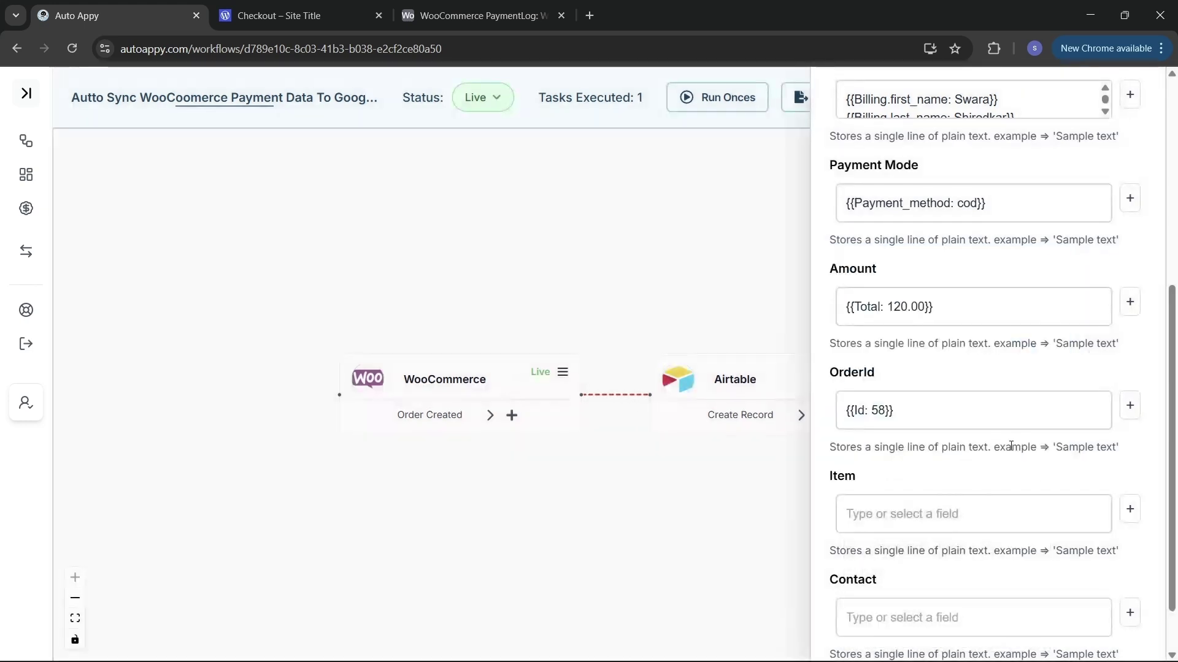
Map the Item field to the WooCommerce Line_items.0.name value, searching the available fields for "item".
{"action": "scroll", "coordinate": [1030, 485], "scroll_direction": "down", "scroll_amount": 1}
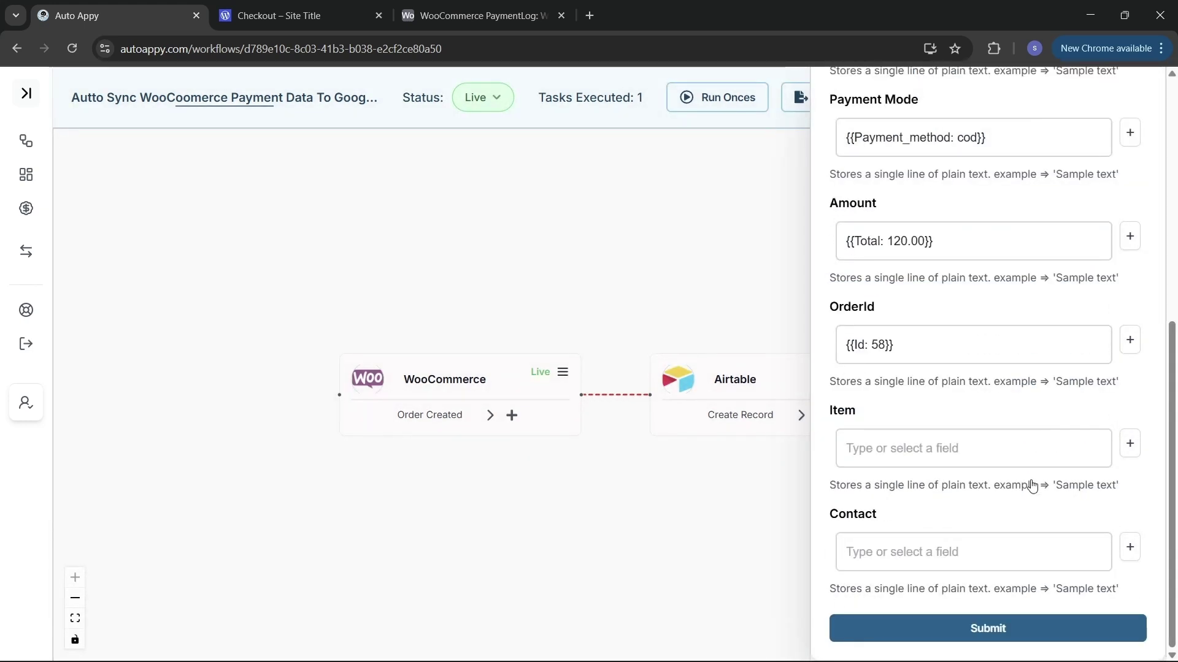
{"action": "left_click", "coordinate": [1131, 445]}
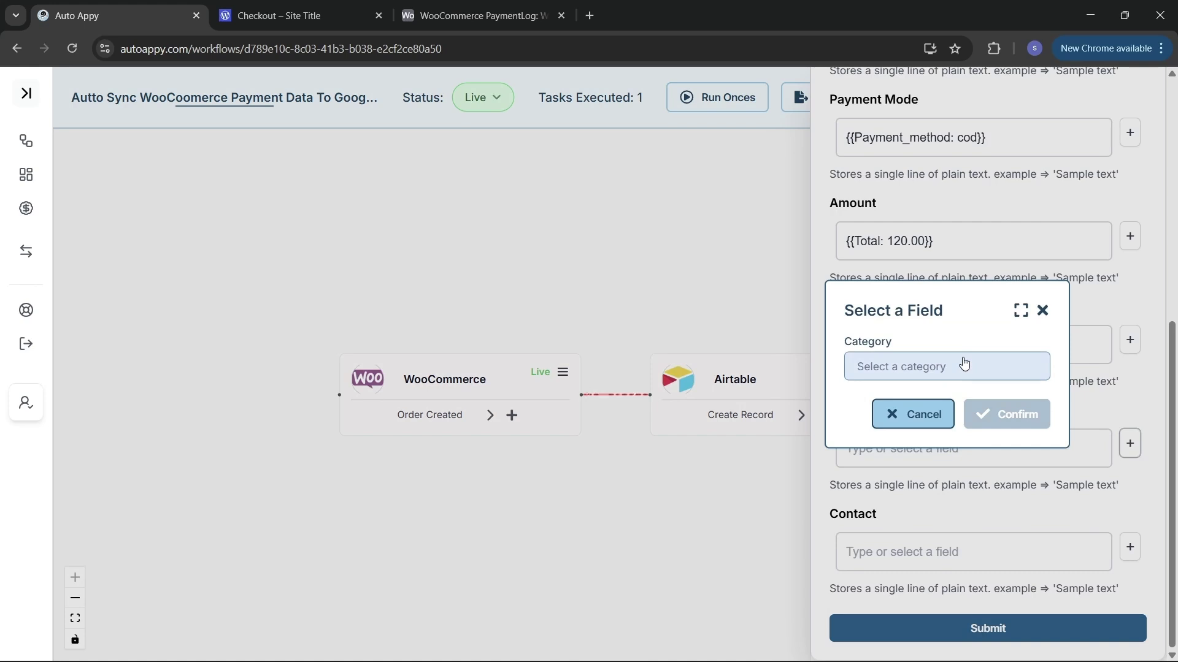
{"action": "left_click", "coordinate": [965, 365]}
{"action": "left_click", "coordinate": [962, 399]}
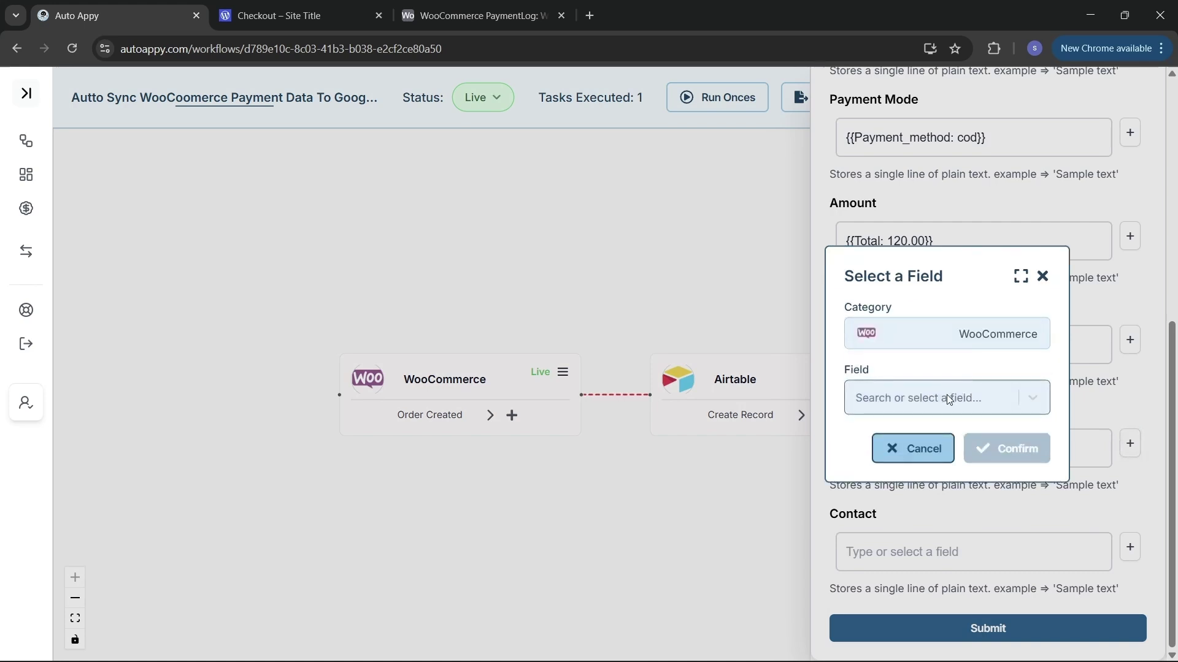
{"action": "left_click", "coordinate": [949, 399]}
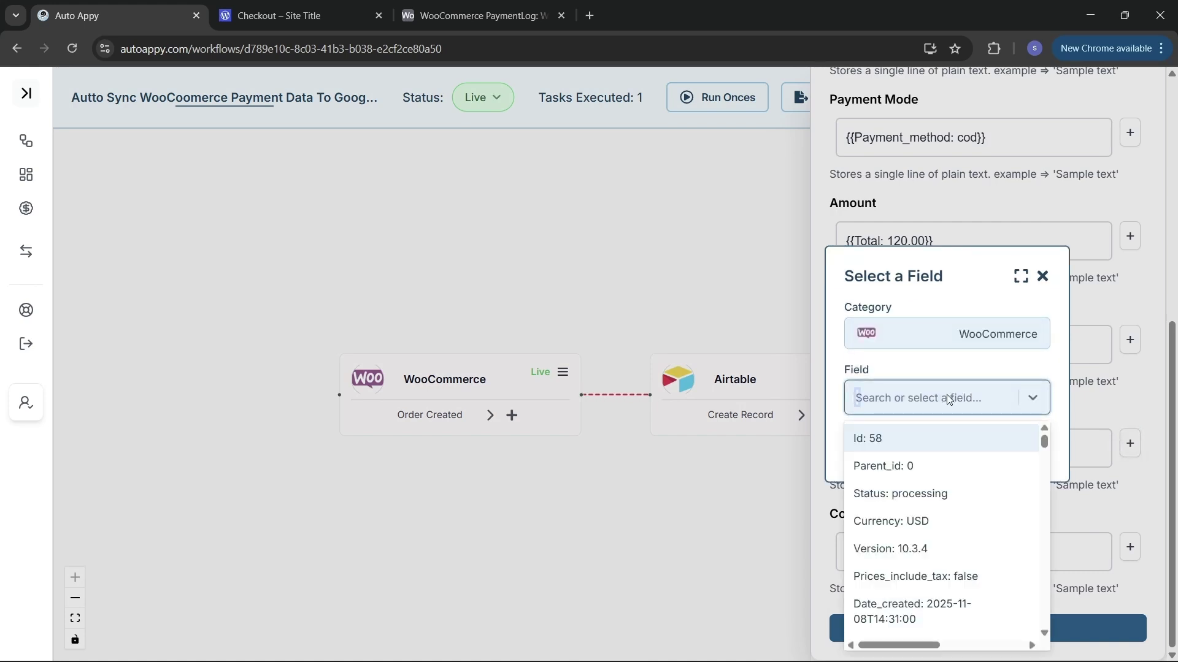
{"action": "type", "text": "it"}
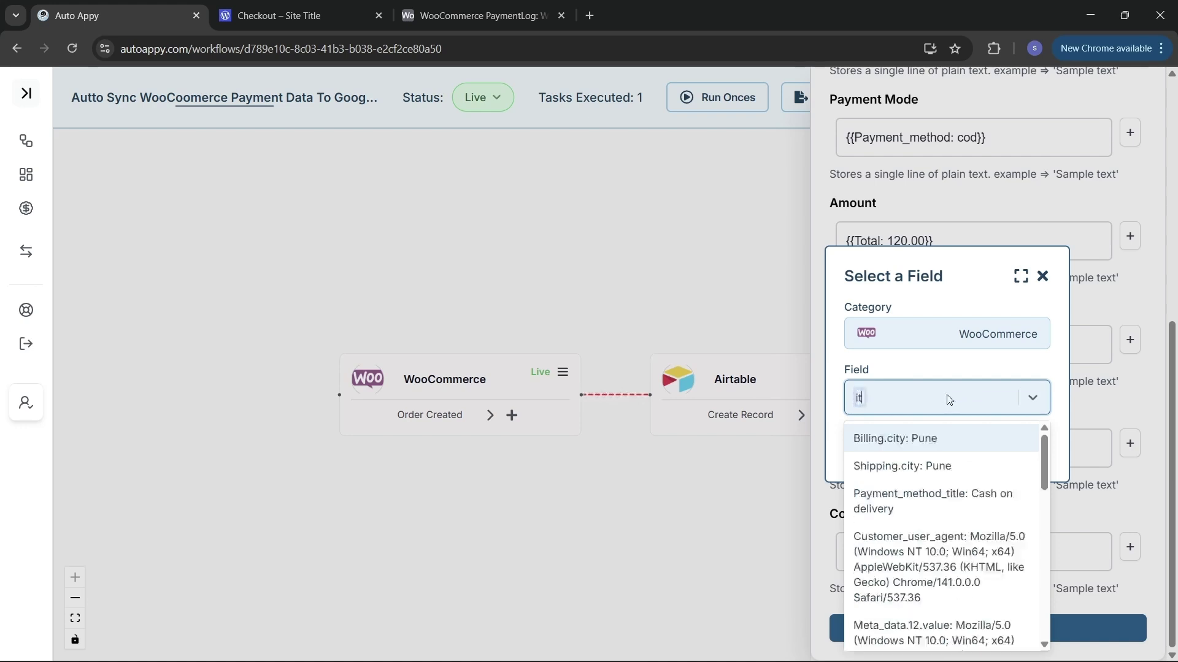
{"action": "type", "text": "em"}
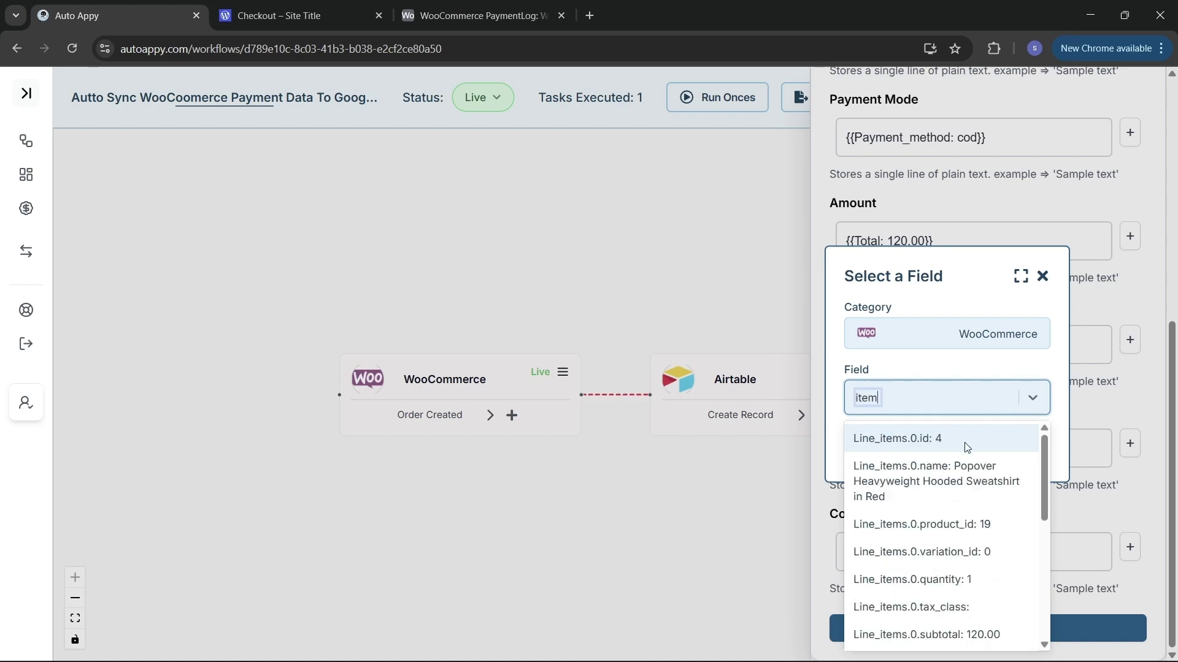
{"action": "left_click", "coordinate": [969, 481]}
{"action": "left_click", "coordinate": [1023, 455]}
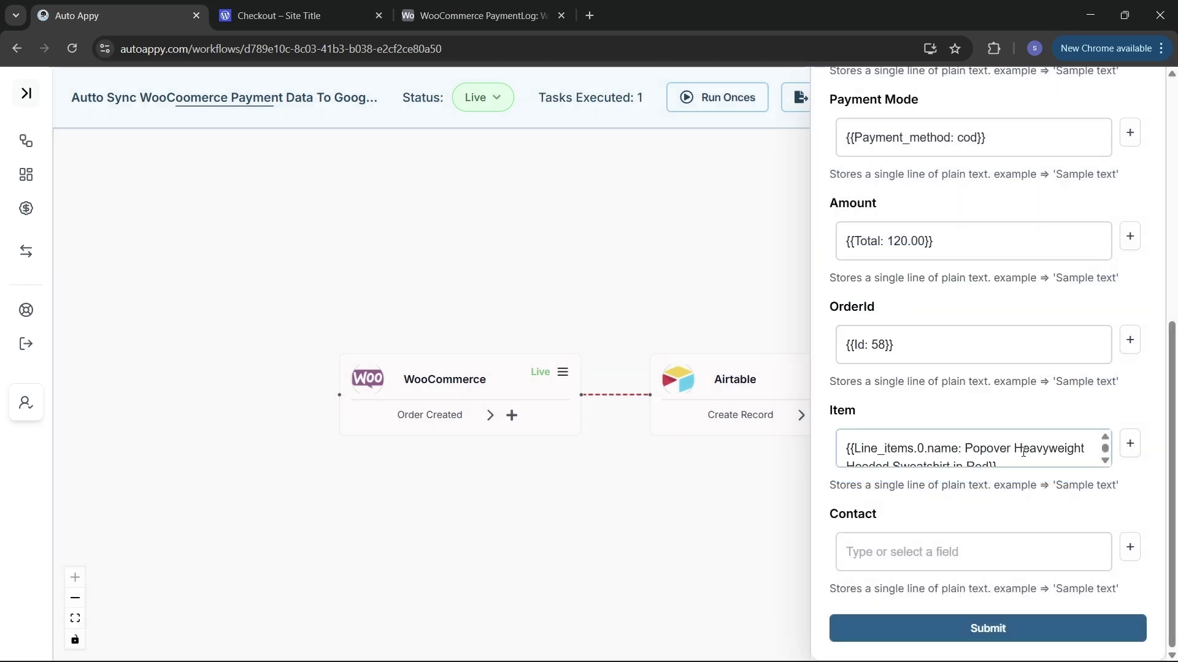
Map the Contact field to the WooCommerce Billing.phone value, searching the available fields by part of the phone number.
{"action": "left_click", "coordinate": [1129, 549]}
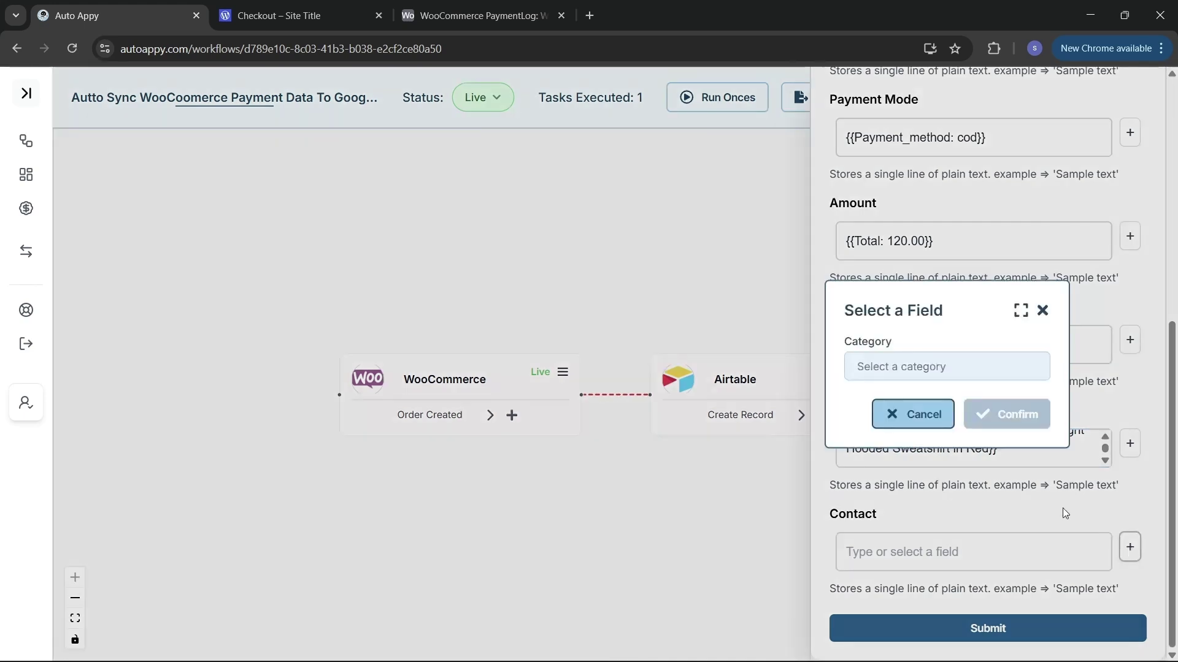
{"action": "left_click", "coordinate": [914, 367]}
{"action": "left_click", "coordinate": [923, 400]}
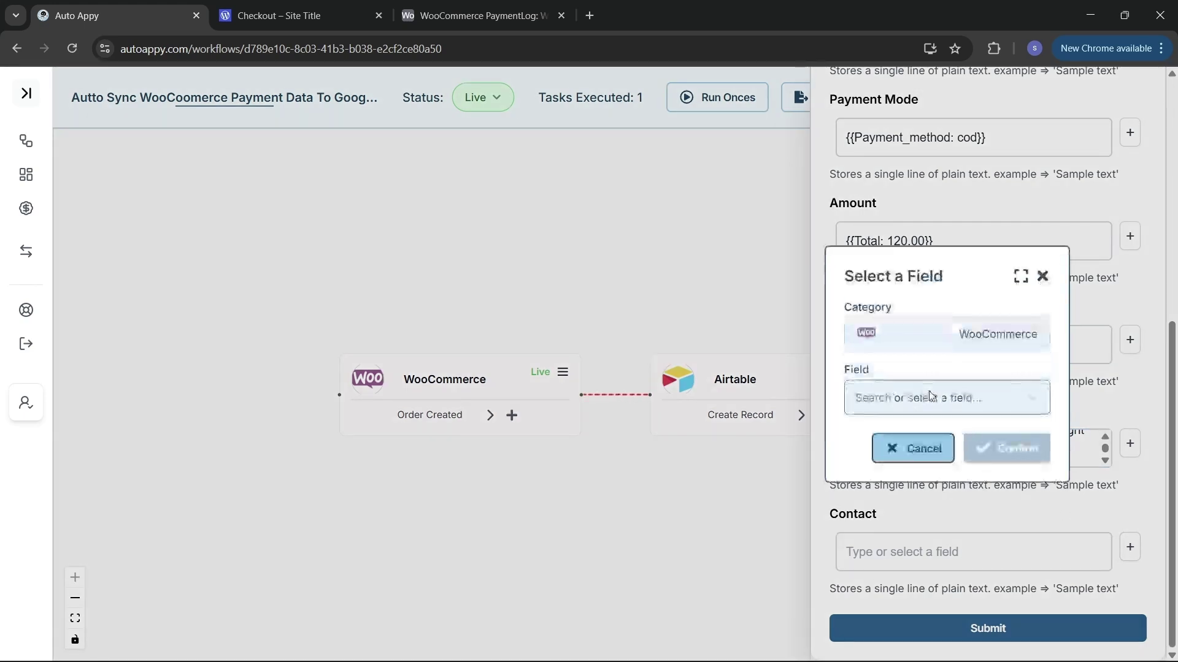
{"action": "left_click", "coordinate": [929, 397]}
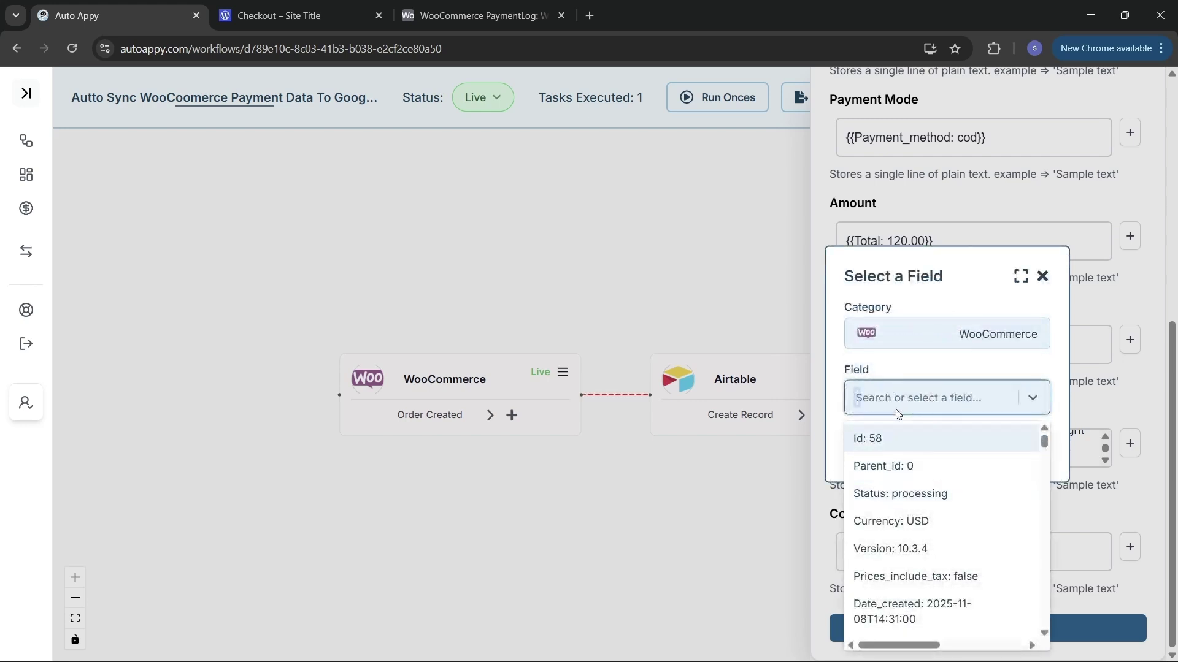
{"action": "type", "text": "808"}
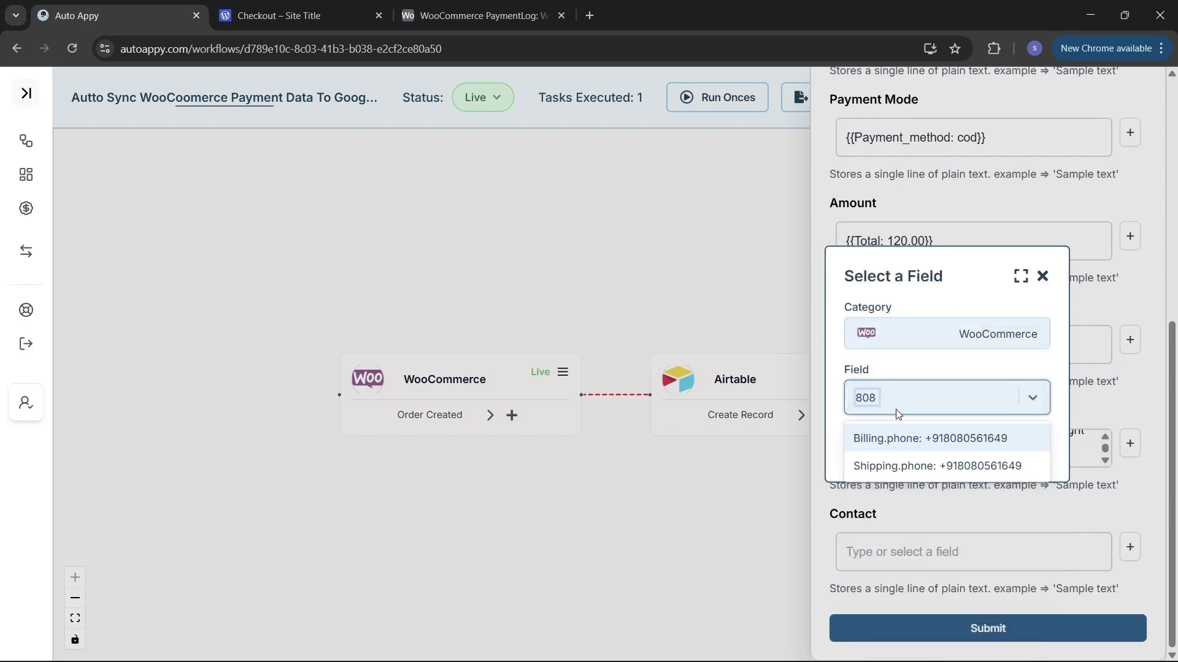
{"action": "left_click", "coordinate": [920, 444]}
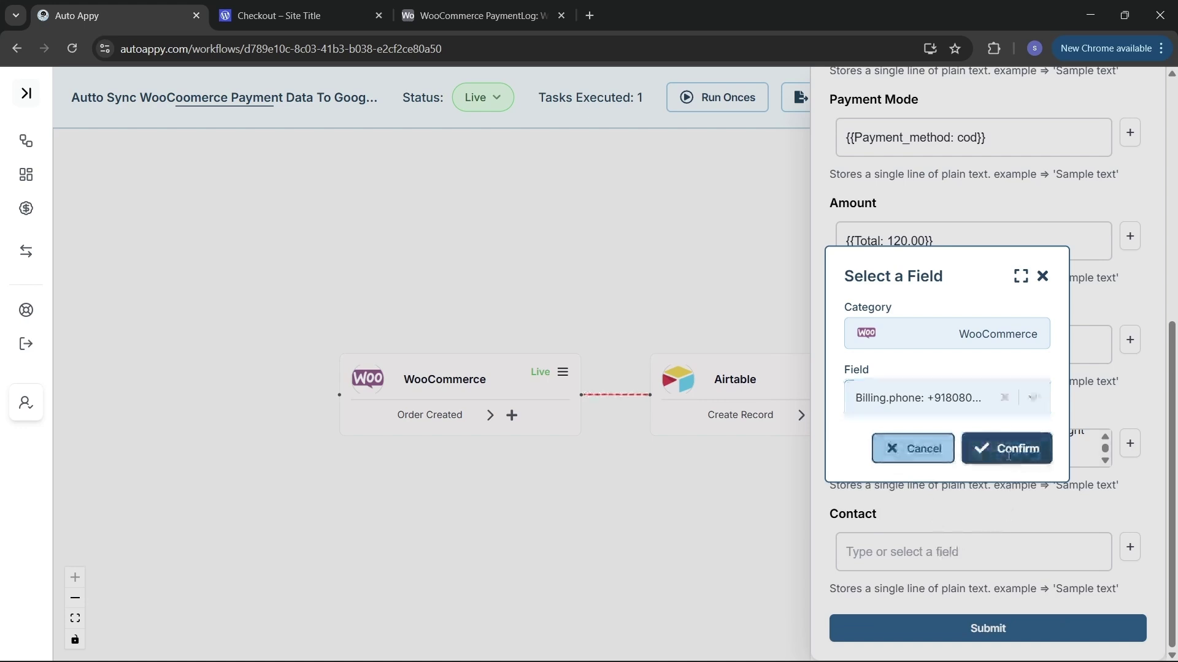
{"action": "left_click", "coordinate": [1009, 464]}
Submit the Airtable Create Record configuration, run a test of the node and display its sample data.
{"action": "mouse_move", "coordinate": [1006, 644]}
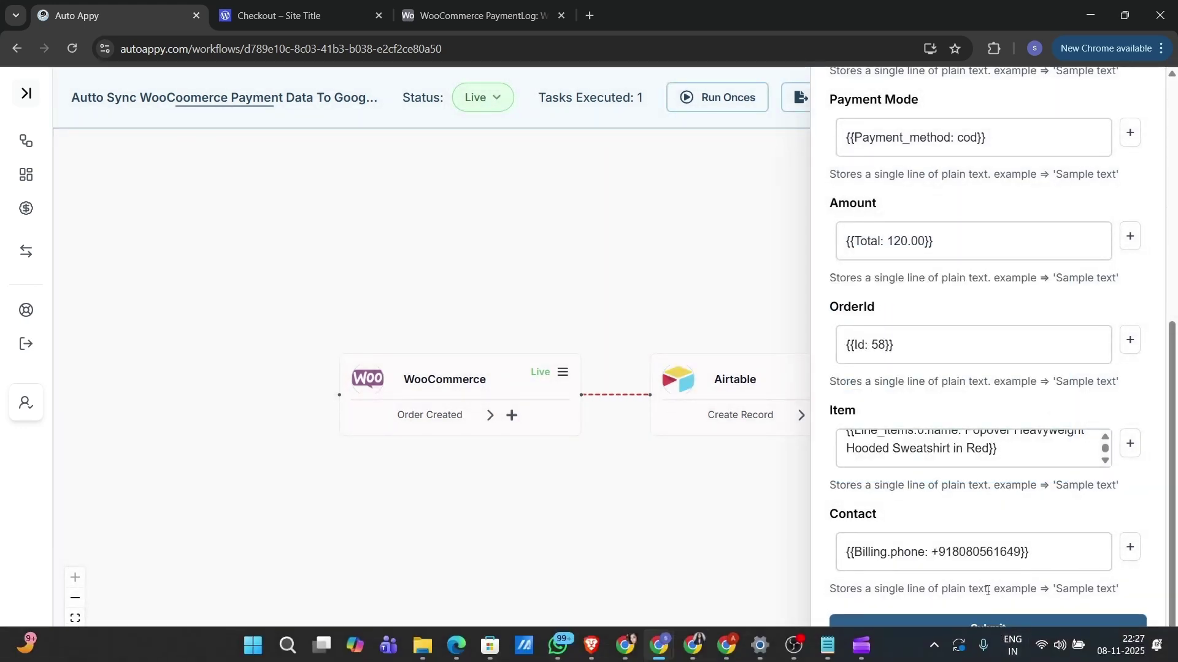
{"action": "left_click", "coordinate": [990, 632]}
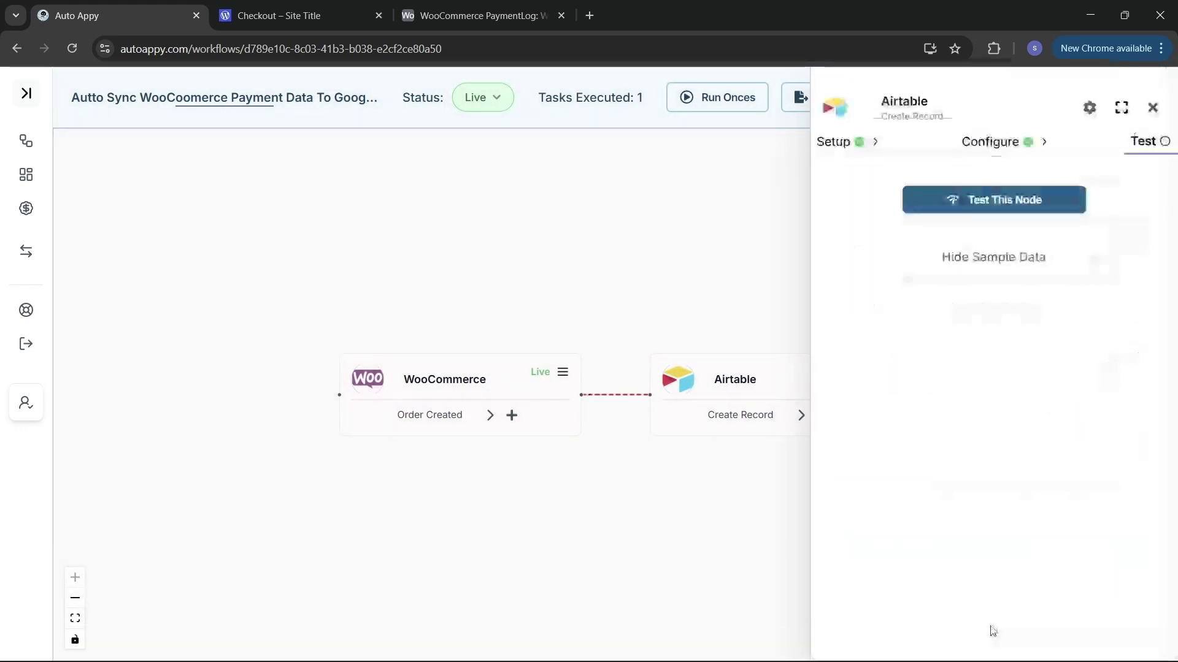
{"action": "left_click", "coordinate": [1027, 203]}
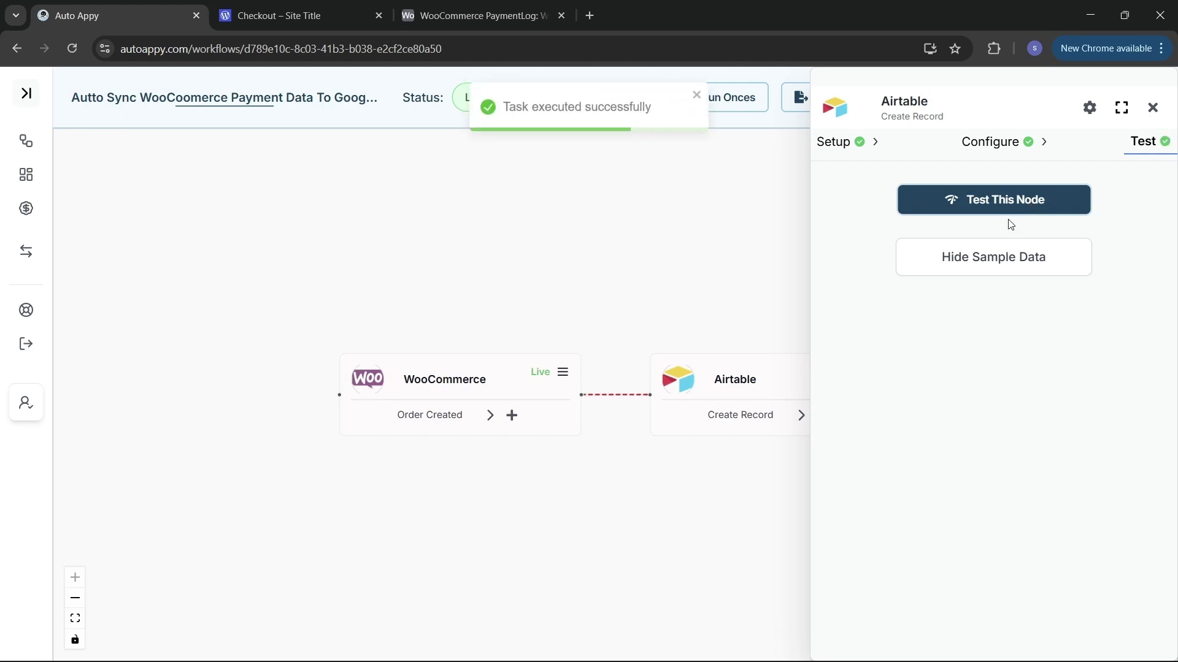
{"action": "left_click", "coordinate": [990, 258]}
{"action": "left_click", "coordinate": [990, 258]}
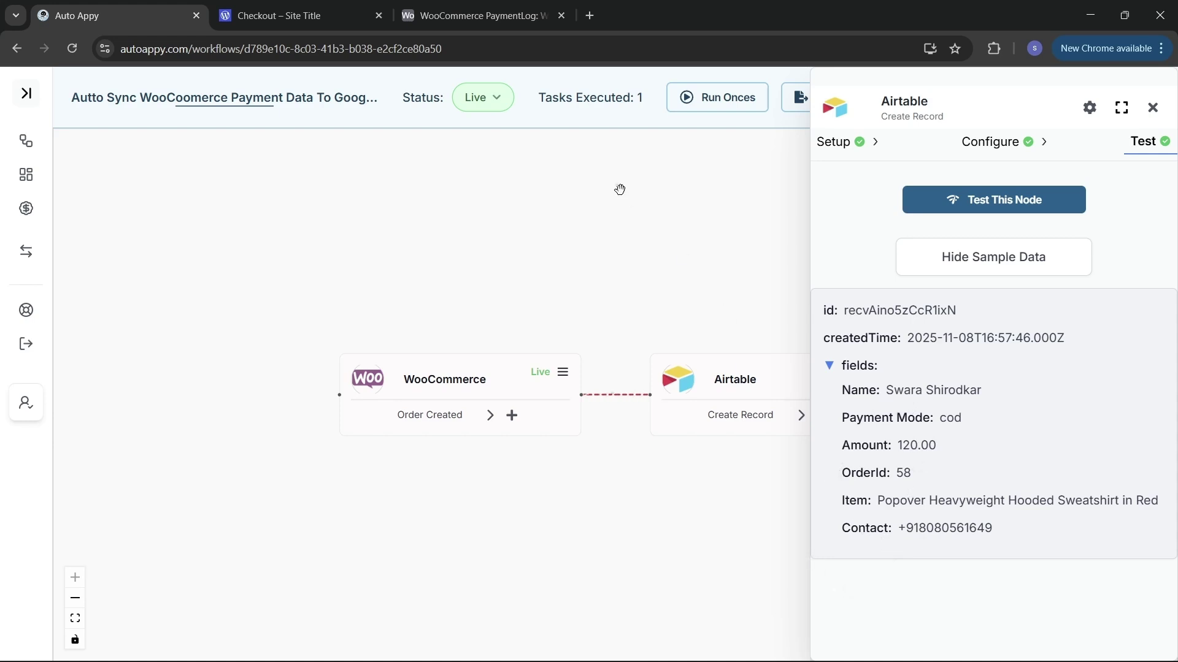
Switch to the Airtable WooCommerce Purchase Log and delete the three empty records above the filled one.
{"action": "left_click", "coordinate": [491, 10]}
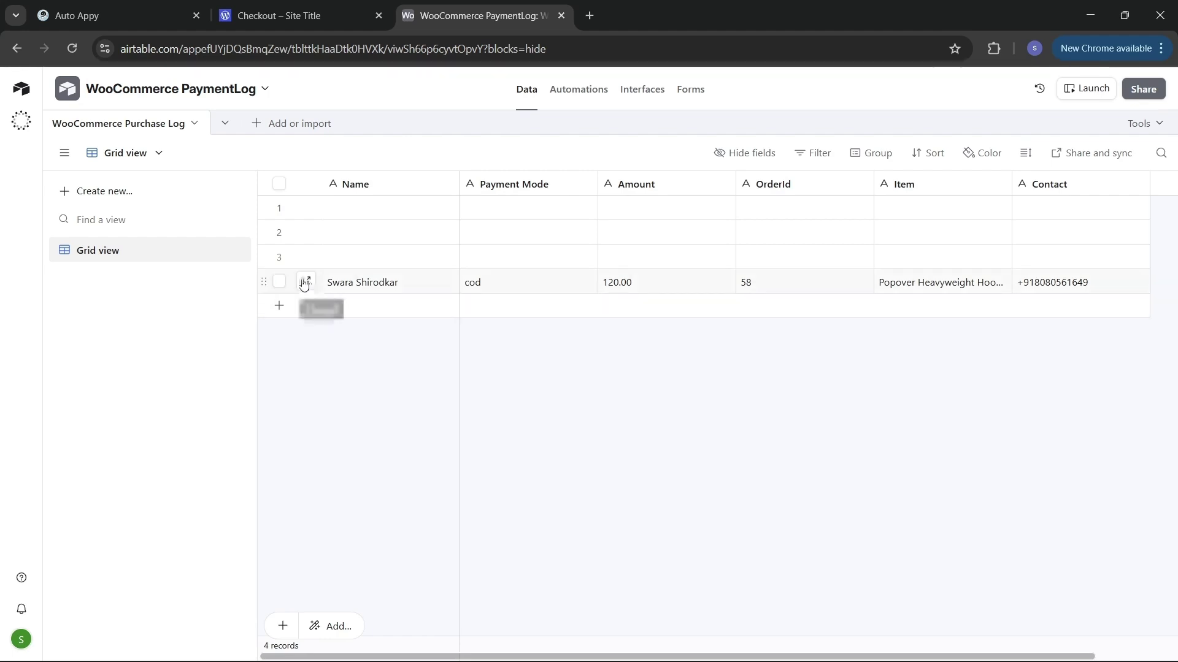
{"action": "left_click", "coordinate": [278, 256]}
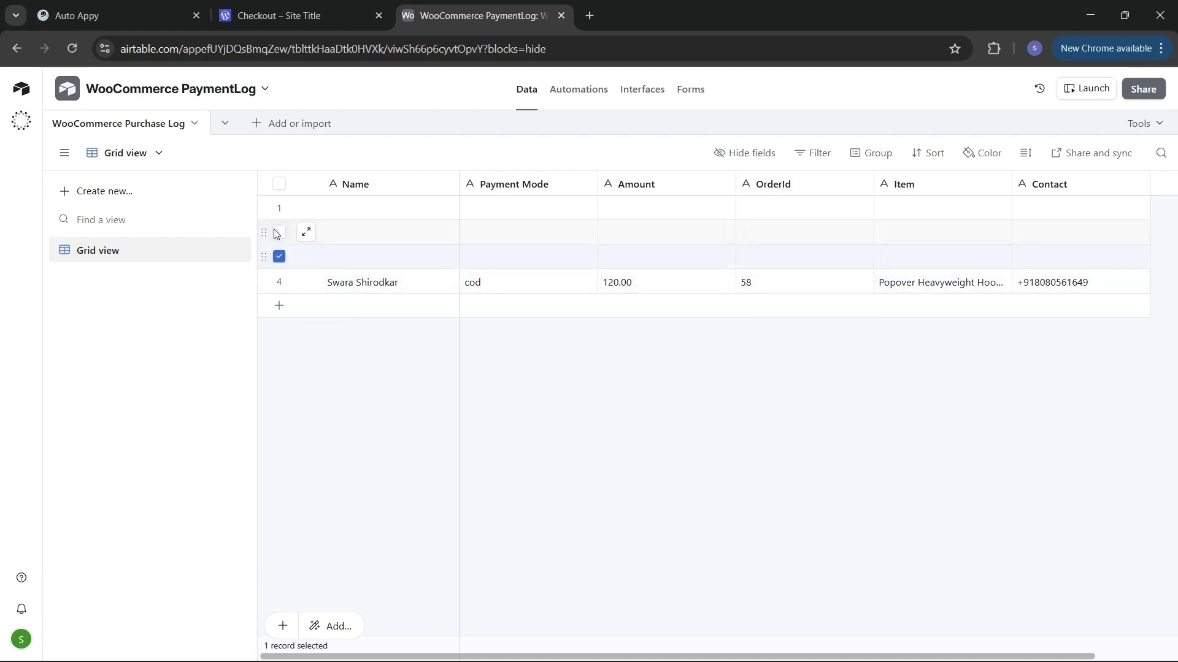
{"action": "left_click", "coordinate": [279, 232]}
{"action": "left_click", "coordinate": [277, 209]}
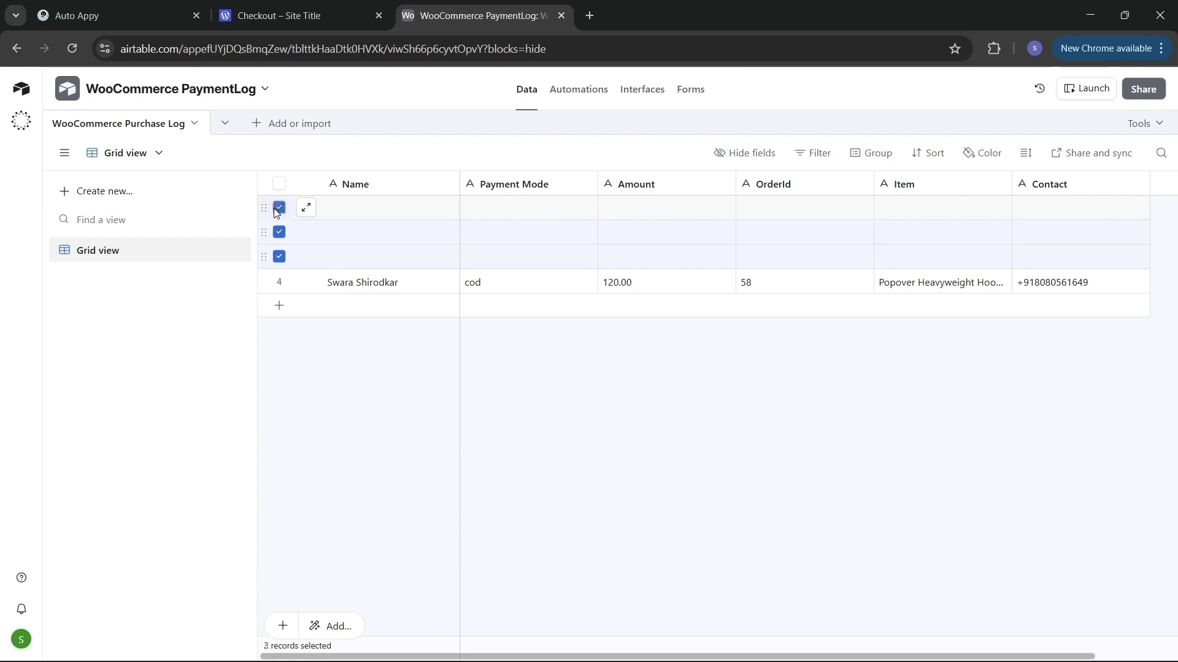
{"action": "right_click", "coordinate": [268, 220]}
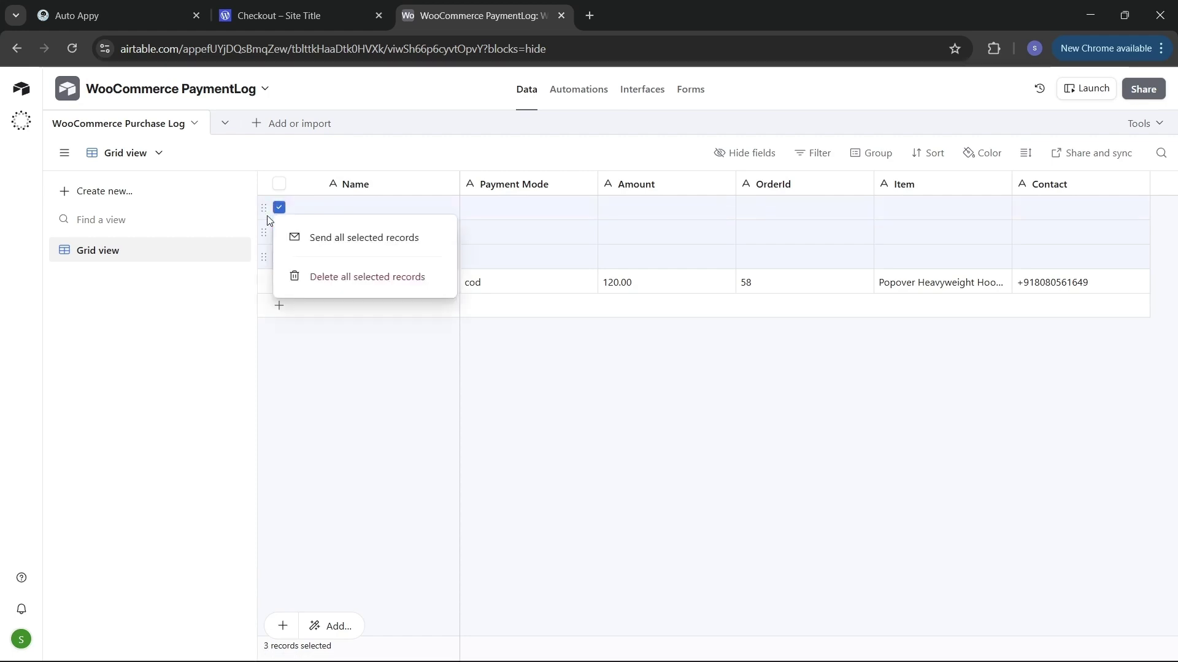
{"action": "left_click", "coordinate": [312, 279]}
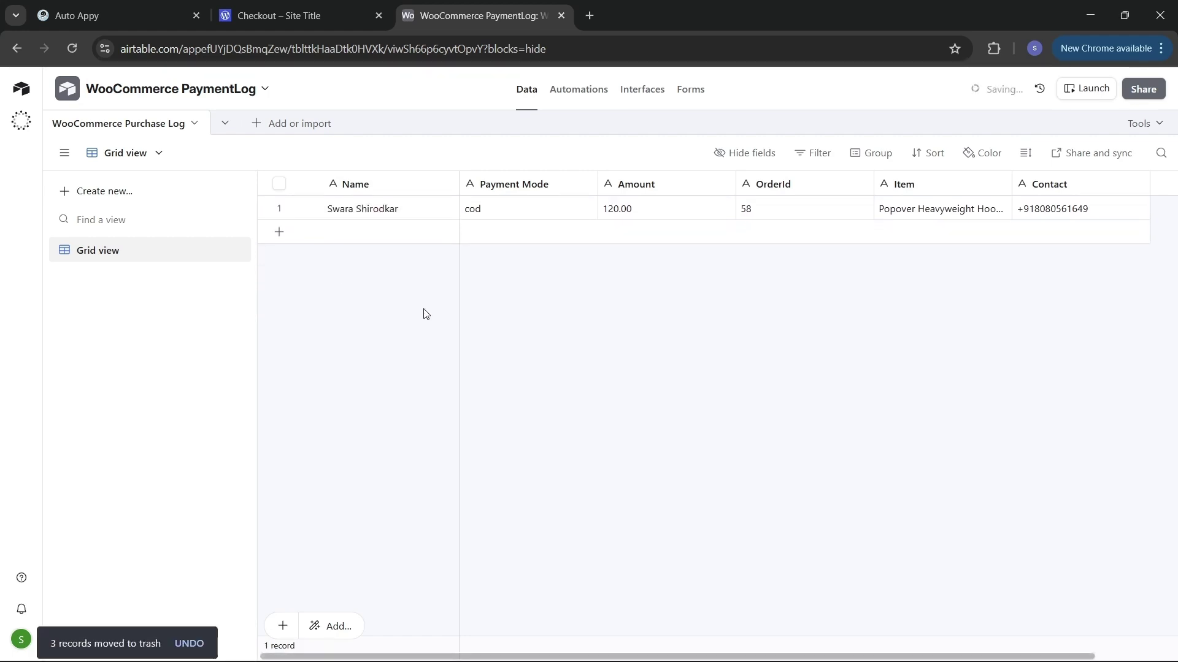